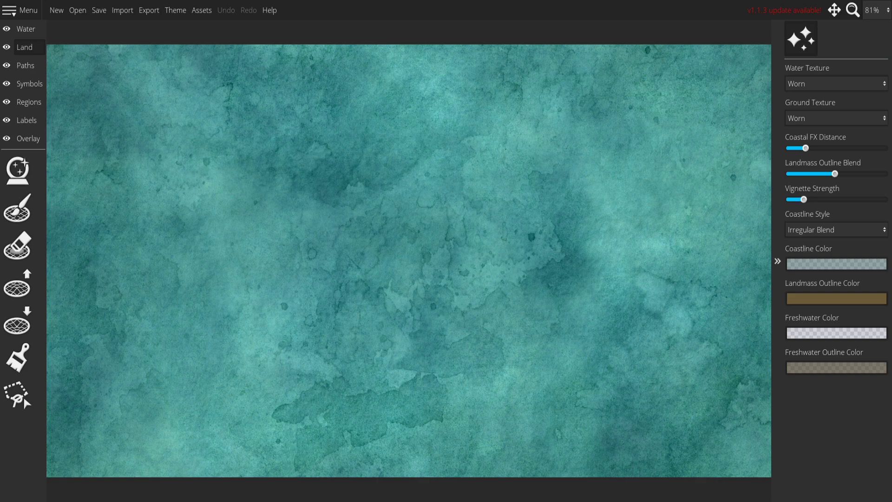
Step: Generate random landmasses with the Continent pattern, regenerating several times for different continent shapes
left_click(32, 173)
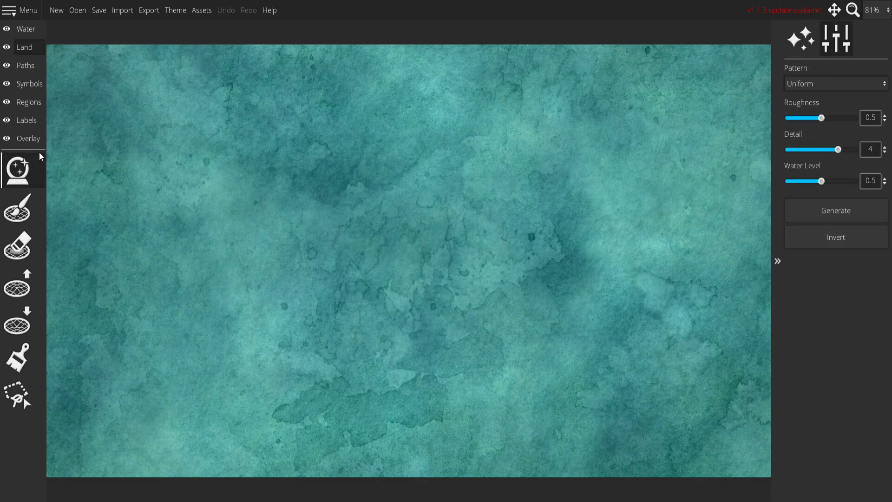
left_click(804, 87)
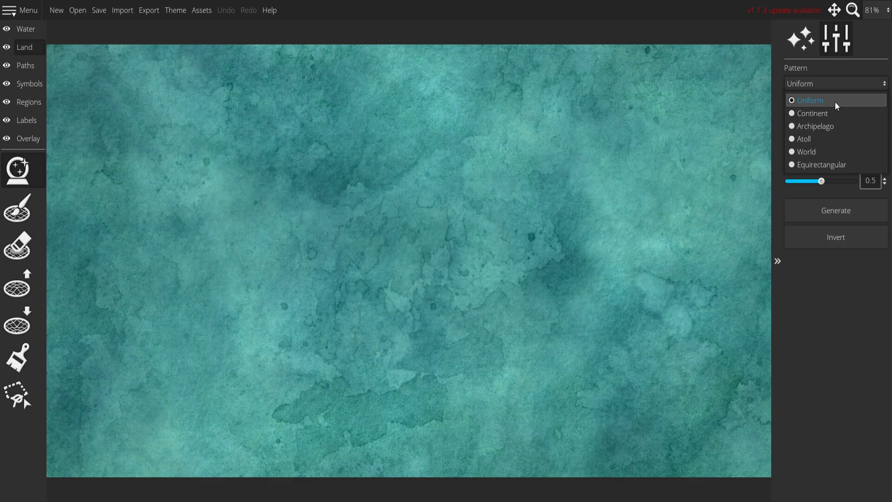
left_click(811, 113)
left_click(808, 215)
left_click(835, 211)
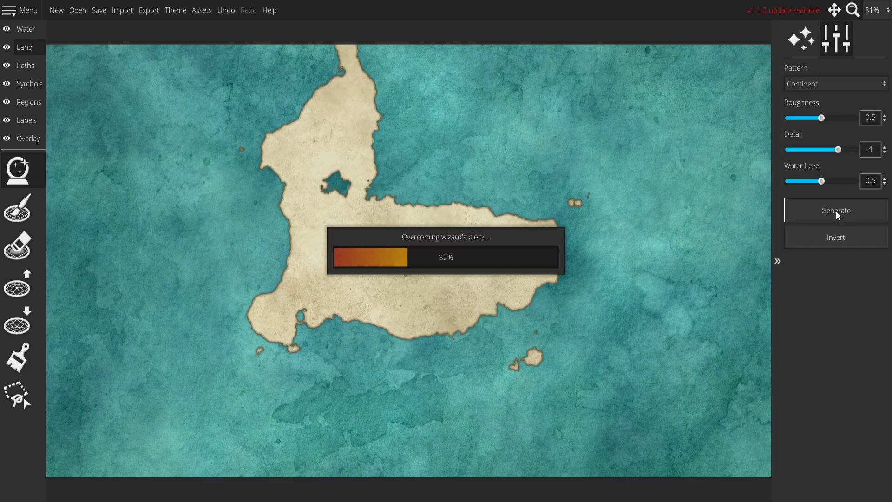
left_click(835, 211)
left_click(835, 209)
left_click(822, 207)
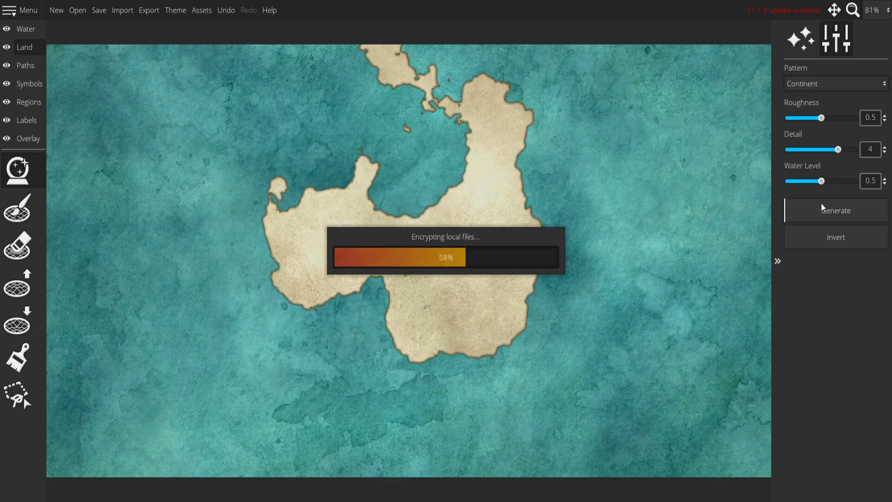
left_click(822, 206)
left_click(821, 204)
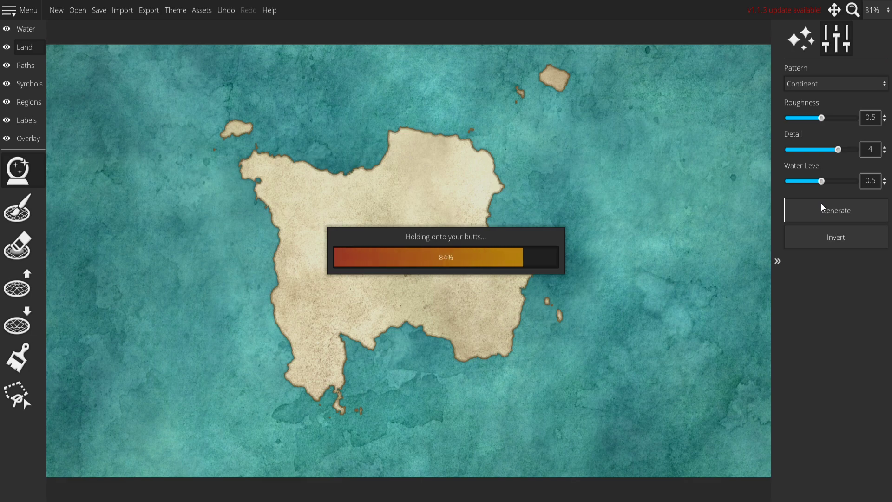
Step: Switch the landmass pattern to Uniform and regenerate the land repeatedly to get different coastlines
left_click(825, 85)
left_click(817, 102)
left_click(823, 211)
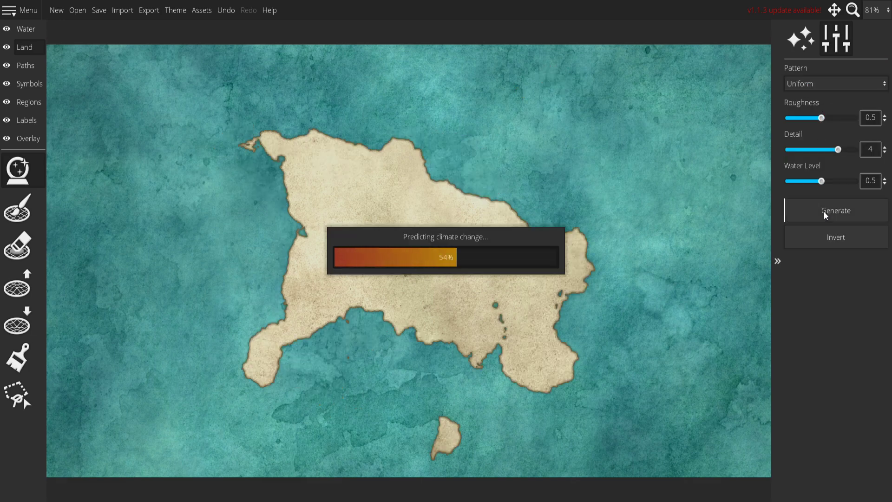
left_click(823, 211)
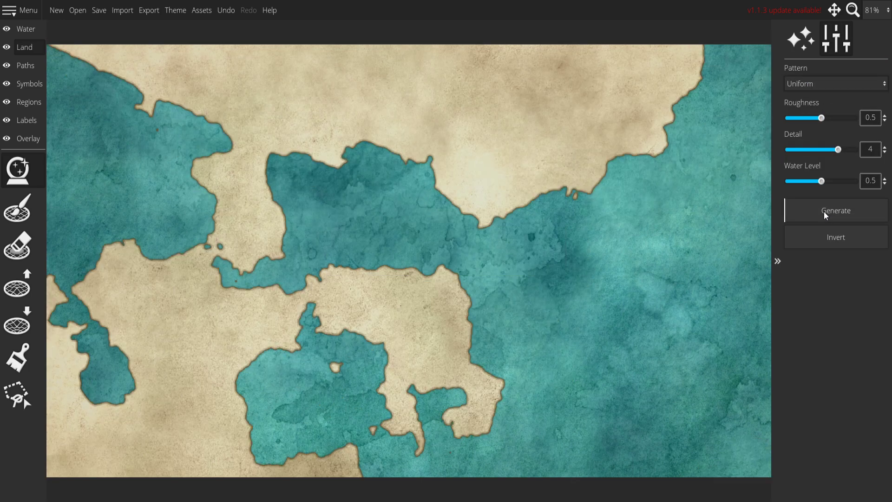
left_click(830, 210)
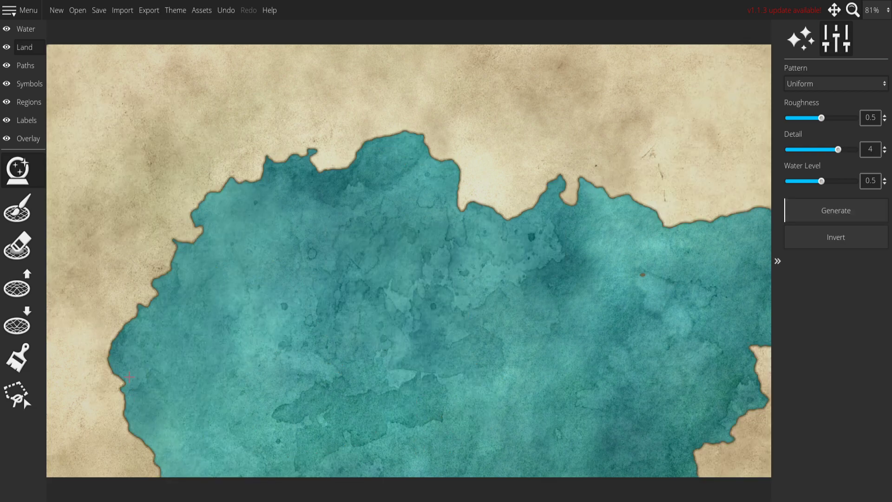
left_click(826, 219)
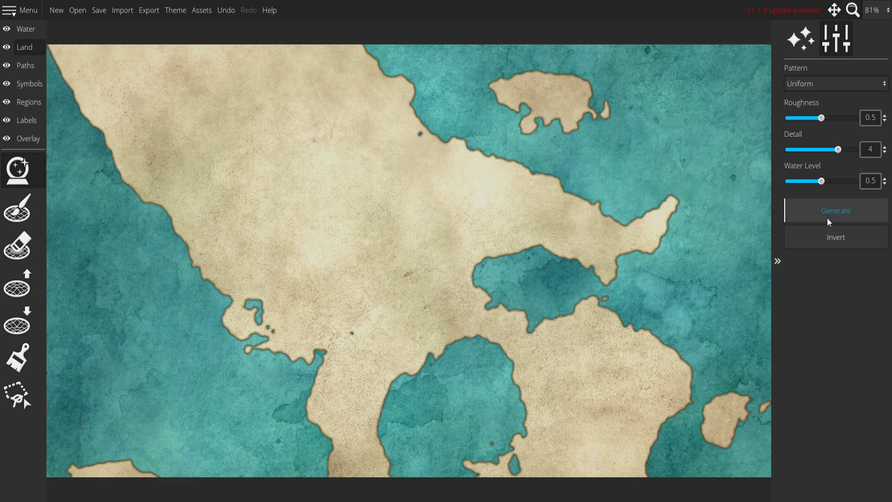
left_click(827, 218)
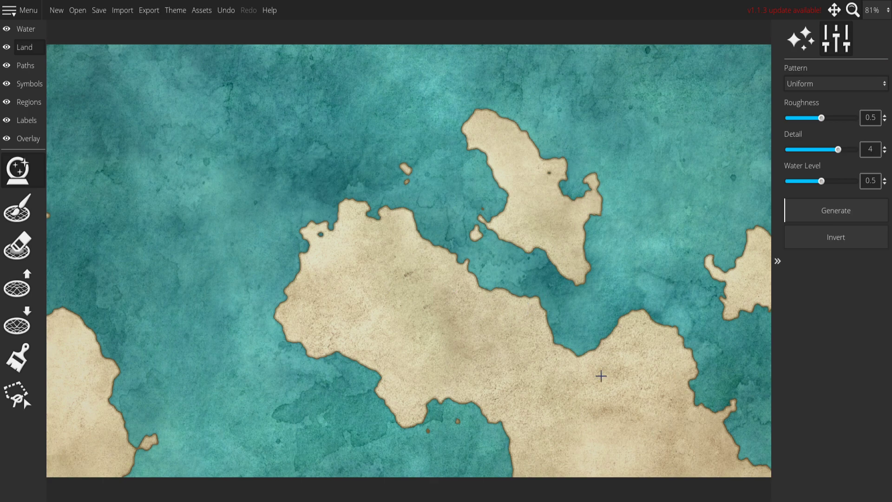
Step: Try inverting land and water on the Uniform maps, regenerating between inversions and ending with a fresh landmass
left_click(832, 234)
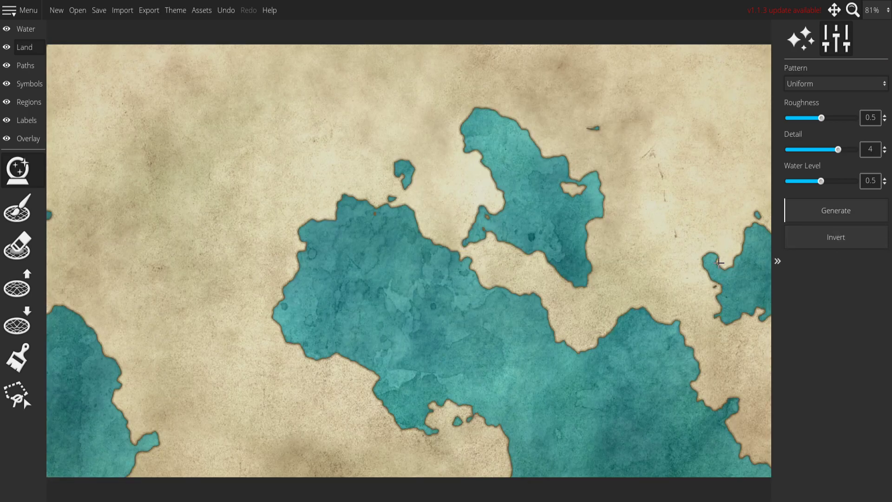
double_click(822, 242)
left_click(834, 217)
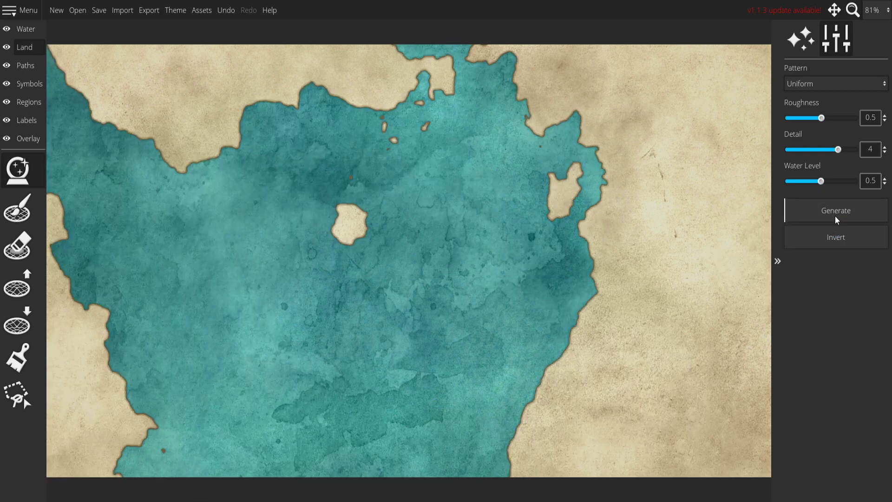
left_click(837, 218)
left_click(837, 216)
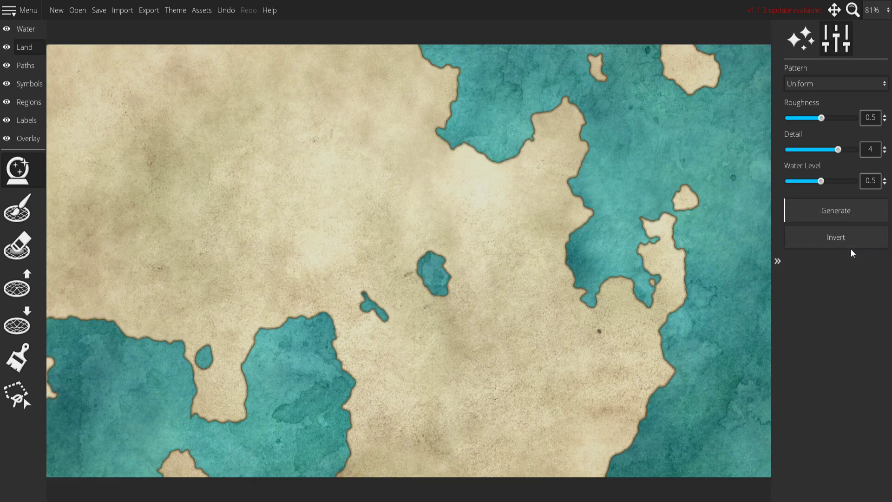
left_click(845, 237)
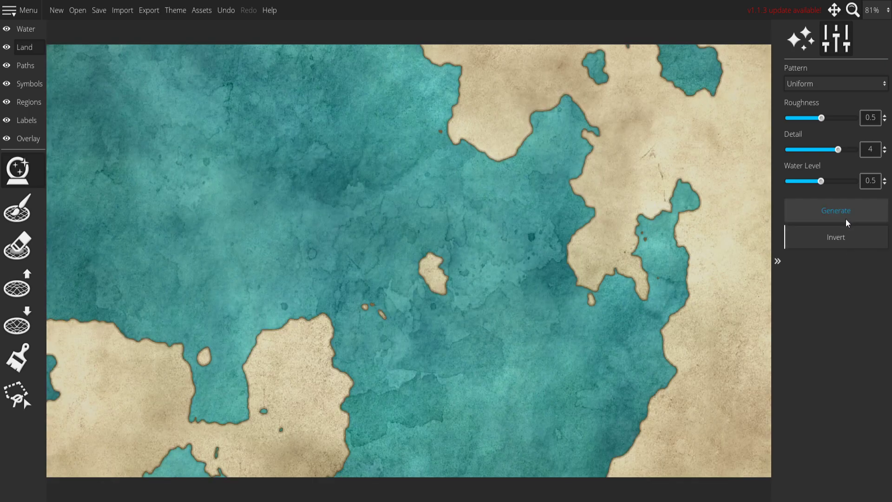
left_click(842, 201)
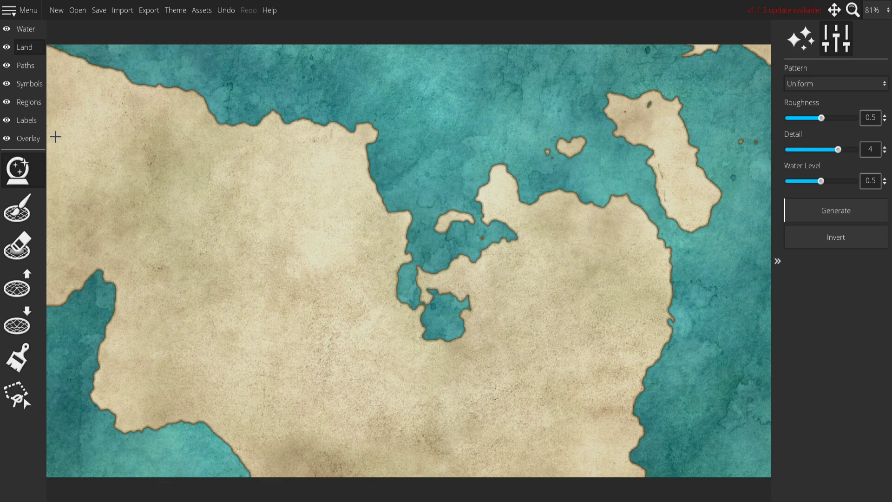
Step: Set up the land colour brush with the solid round tip at size 9
left_click(34, 223)
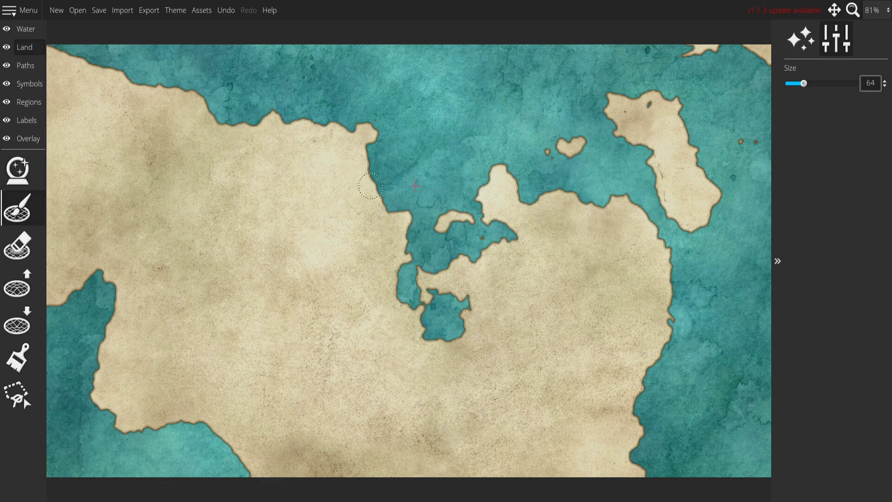
left_click(17, 358)
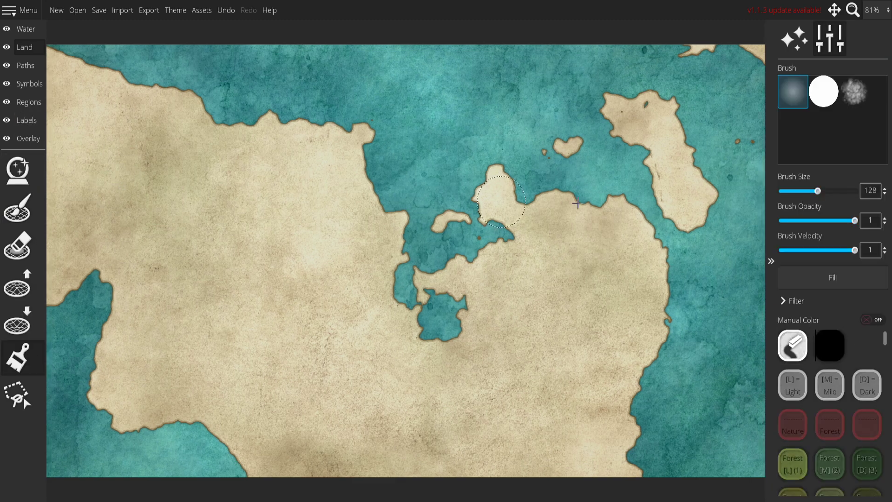
left_click(816, 87)
left_click_drag(803, 192, 784, 195)
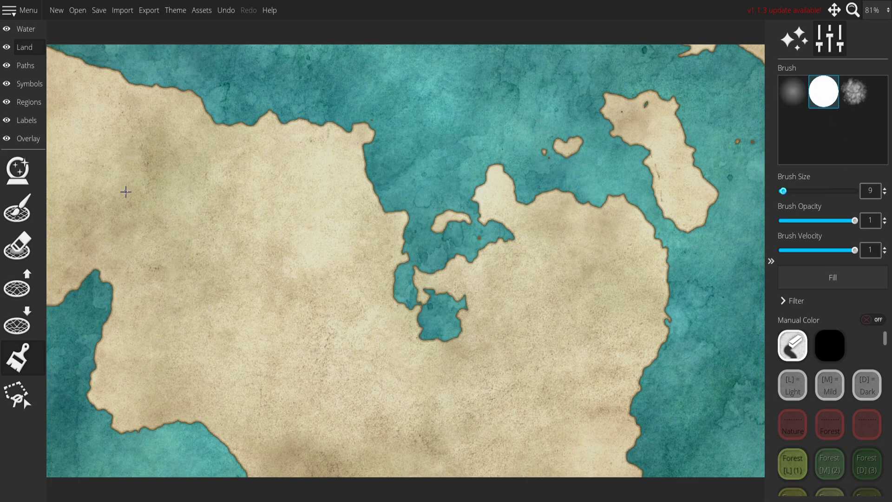
Step: Paint three black boundary lines across the main landmass, two of them running from the central lake
mouse_move(215, 130)
left_mouse_down()
mouse_move(157, 188)
mouse_move(135, 225)
left_mouse_up()
left_click_drag(421, 344, 248, 474)
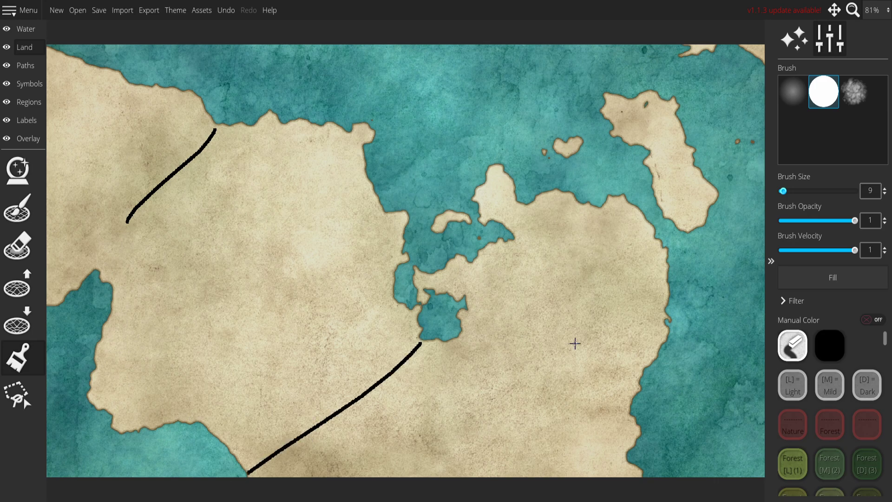
left_click_drag(464, 348, 630, 453)
Step: Paint small black marks on the land sections and the northeastern island, then clear all paint from the land
mouse_move(69, 129)
left_mouse_down()
mouse_move(93, 156)
mouse_move(73, 170)
left_mouse_up()
left_click_drag(235, 246, 258, 276)
left_click_drag(264, 247, 209, 293)
mouse_move(557, 268)
left_mouse_down()
mouse_move(585, 303)
mouse_move(558, 300)
left_mouse_up()
left_click(427, 468)
left_click_drag(409, 426, 447, 457)
left_click_drag(429, 422, 409, 453)
mouse_move(675, 148)
left_mouse_down()
mouse_move(689, 175)
mouse_move(672, 186)
left_mouse_up()
left_click(832, 278)
left_click(825, 355)
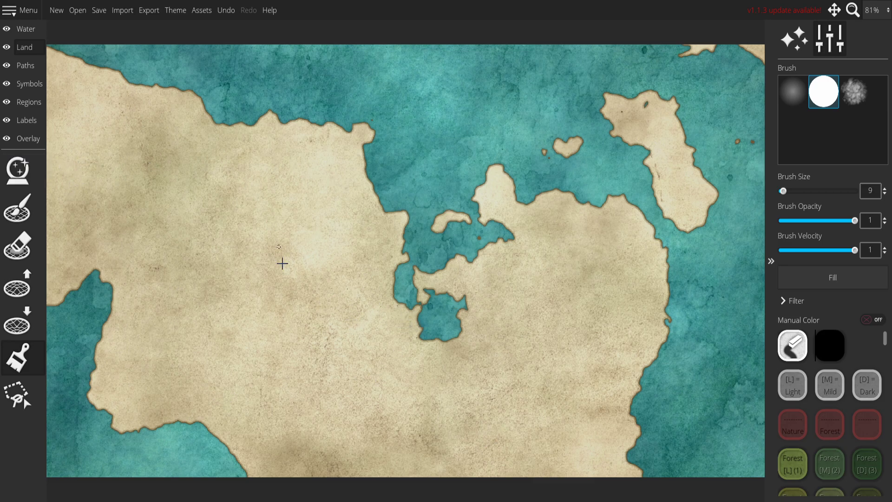
Step: Paint five long black curves running from north to south across the landmass, then clear them all
left_click_drag(70, 156, 358, 378)
left_click_drag(131, 243, 362, 437)
left_click_drag(306, 189, 460, 429)
mouse_move(552, 251)
left_mouse_down()
mouse_move(512, 405)
mouse_move(449, 459)
left_mouse_up()
left_click_drag(593, 274, 541, 462)
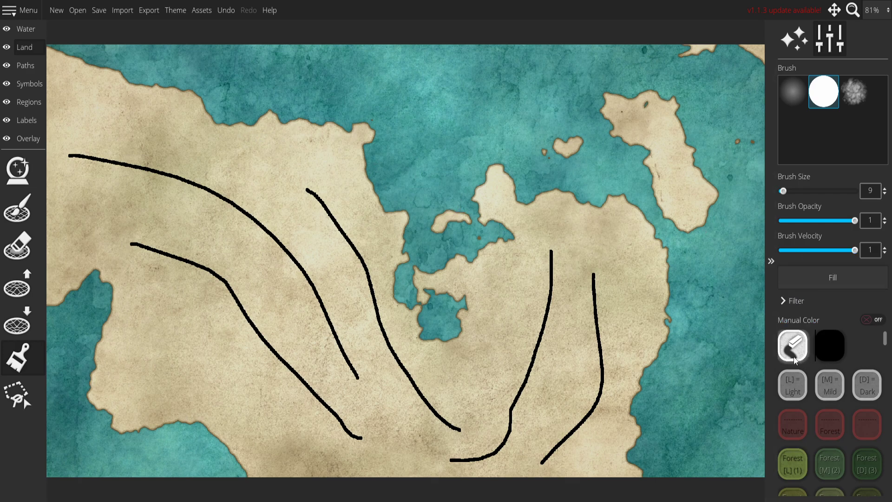
left_click(785, 278)
Step: Keep the current map instead of starting a new one, and generate new Uniform landmasses on it
left_click(64, 11)
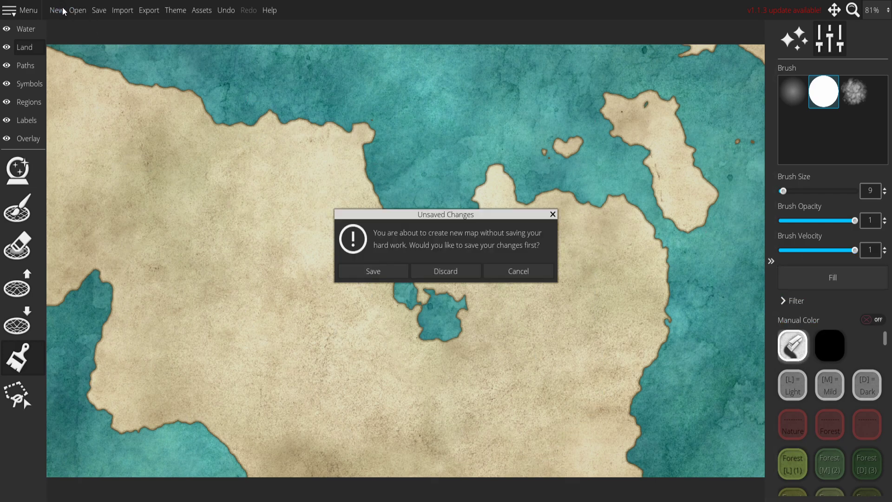
left_click(514, 268)
left_click(17, 169)
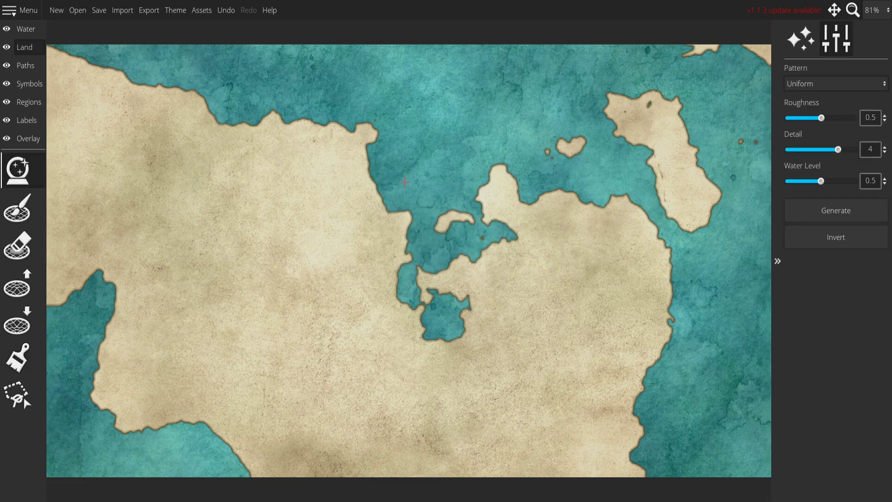
left_click(821, 217)
left_click(820, 218)
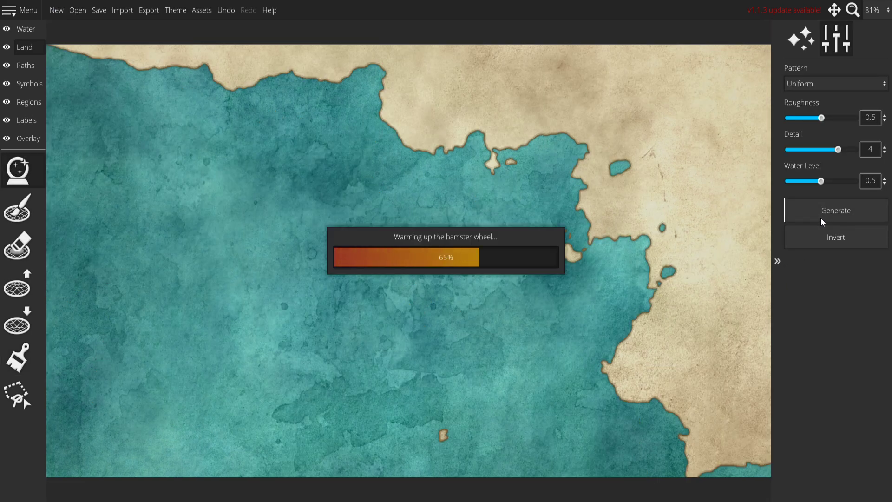
Step: Compare inverted land and water layouts on successive newly generated Uniform landmasses
left_click(828, 238)
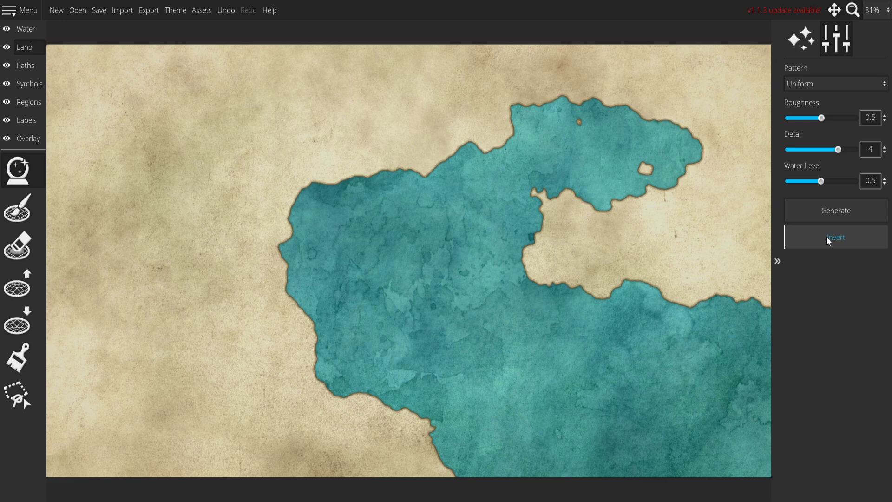
left_click(826, 237)
left_click(828, 208)
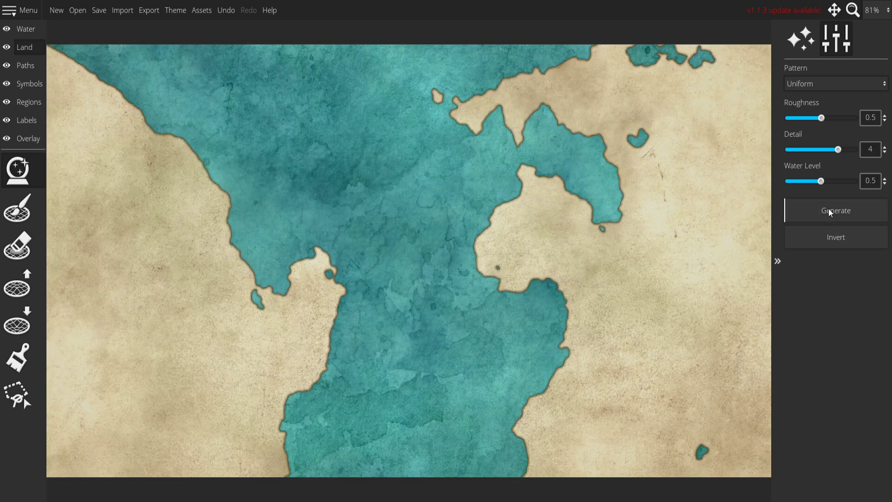
left_click(835, 240)
left_click(828, 209)
left_click(837, 237)
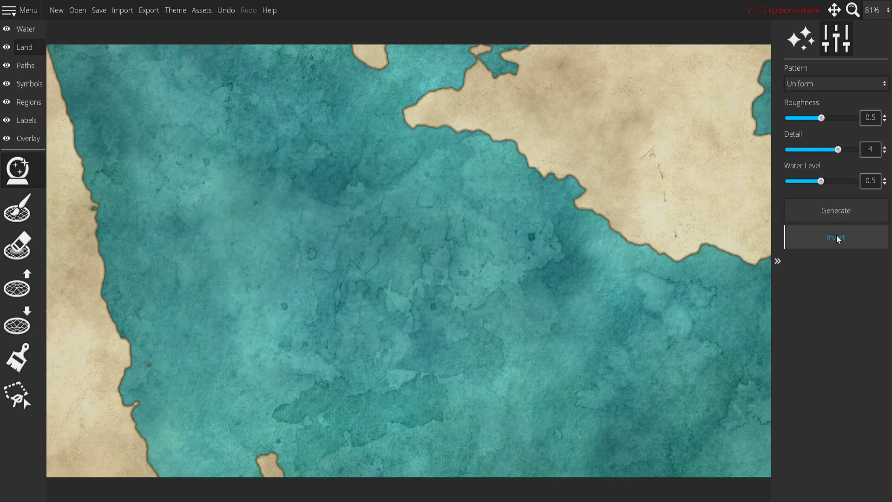
left_click(836, 236)
Step: Generate two more Uniform landmasses and invert land and water on the second one
left_click(835, 209)
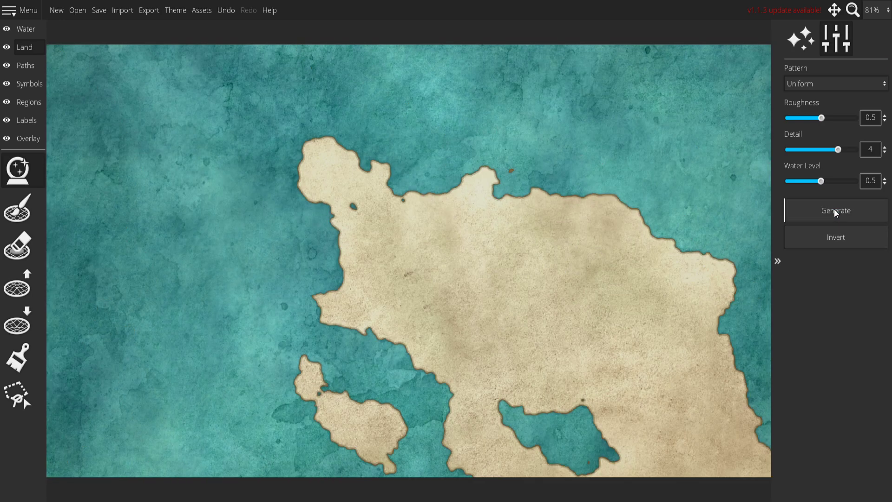
left_click(834, 209)
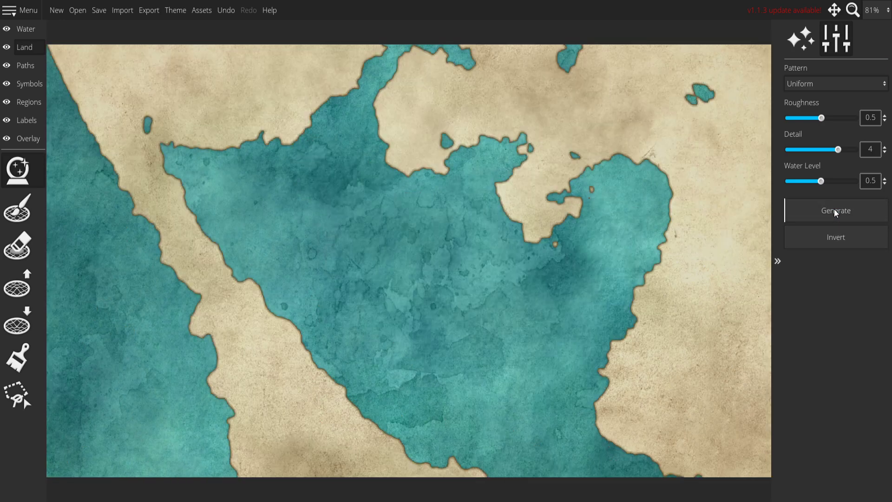
left_click(838, 239)
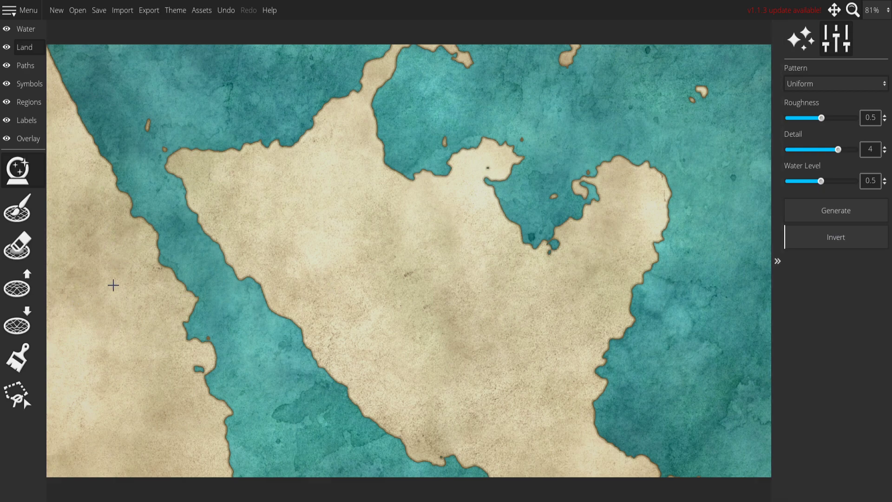
Step: Paint black freehand marks on the central landmass and the western land with the land colour brush, then clear them
left_click(32, 351)
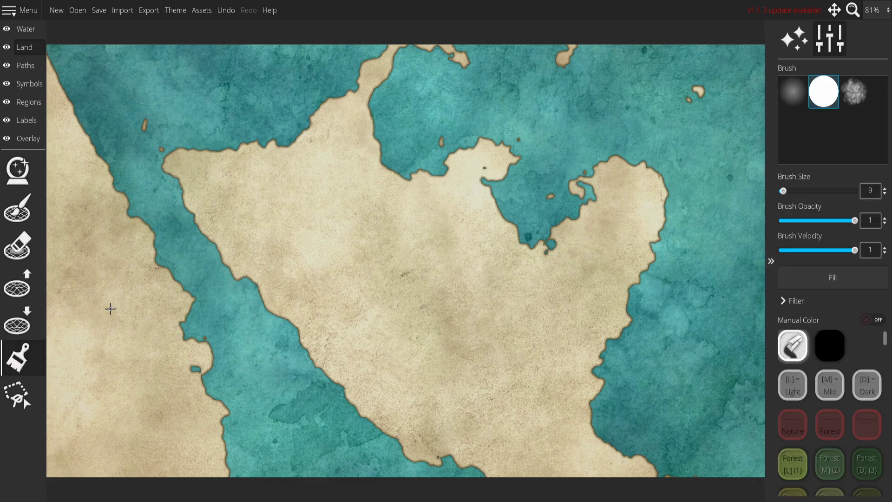
mouse_move(122, 331)
left_mouse_down()
mouse_move(108, 386)
mouse_move(94, 306)
left_mouse_up()
mouse_move(352, 244)
left_mouse_down()
mouse_move(395, 300)
mouse_move(460, 249)
left_mouse_up()
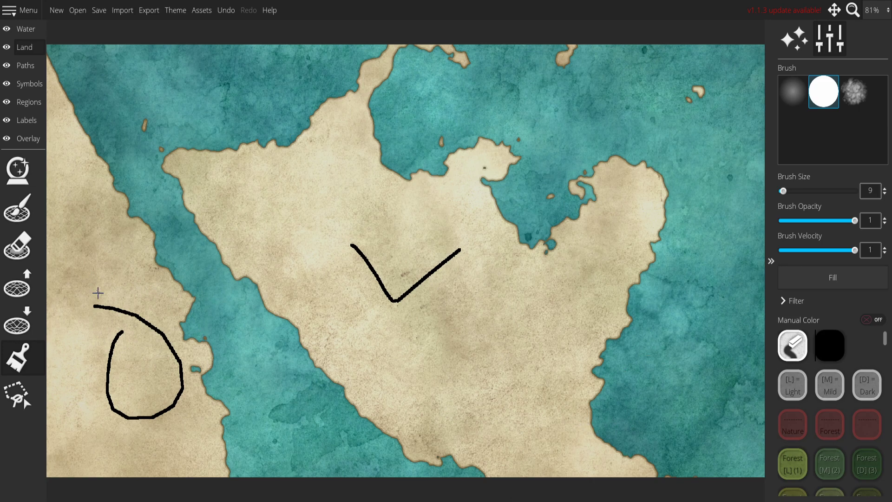
mouse_move(60, 87)
left_mouse_down()
mouse_move(42, 118)
mouse_move(76, 90)
mouse_move(65, 114)
left_mouse_up()
mouse_move(94, 261)
left_mouse_down()
mouse_move(33, 263)
mouse_move(58, 225)
left_mouse_up()
left_click_drag(47, 288, 70, 301)
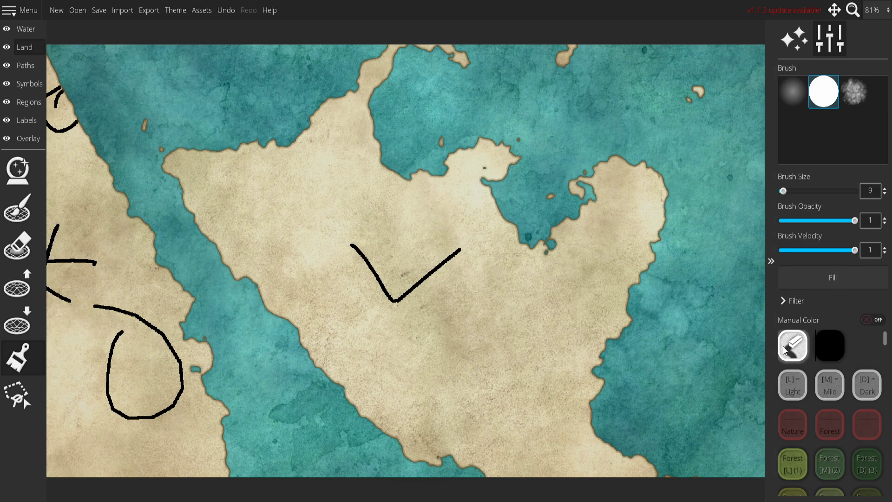
left_click(842, 276)
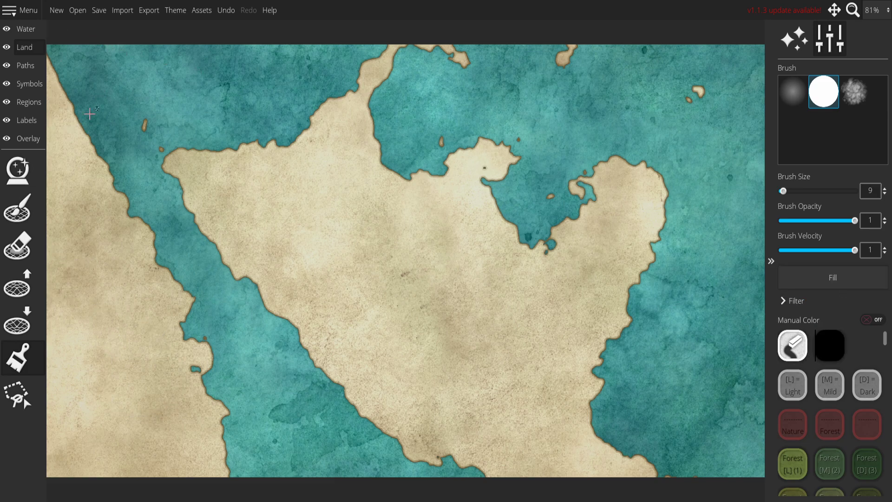
Step: Replace the map's land with a newly generated landmass using the Uniform pattern
left_click(22, 170)
left_click(831, 211)
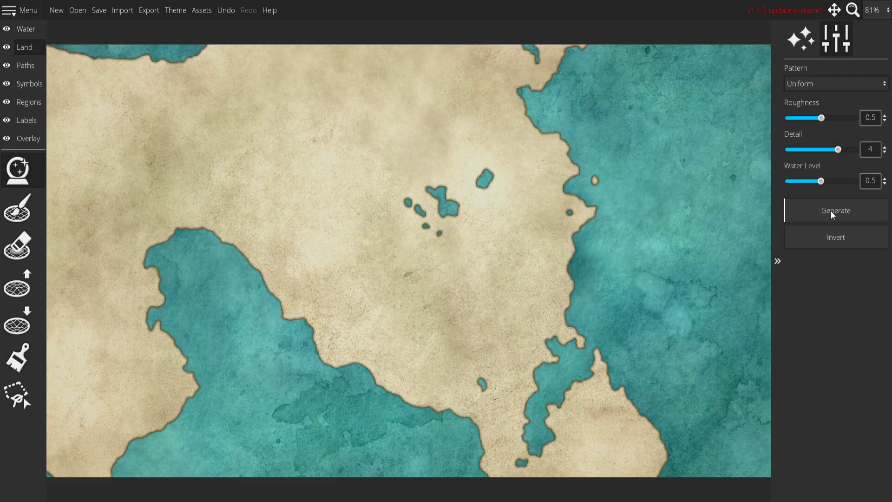
Step: Generate several more Uniform landmasses, inverting land and water on some of them to compare both layouts
left_click(843, 232)
left_click(842, 232)
left_click(833, 213)
left_click(833, 213)
left_click(833, 213)
left_click(832, 212)
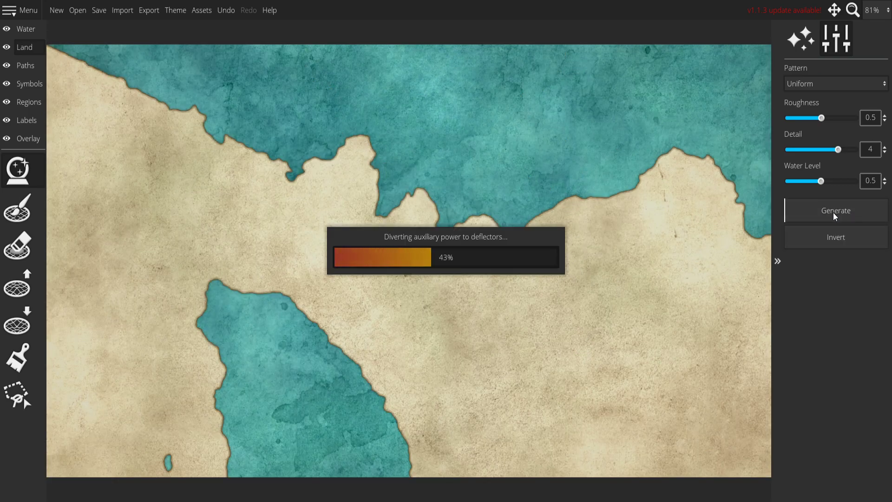
left_click(829, 236)
left_click(829, 216)
left_click(824, 238)
left_click(824, 238)
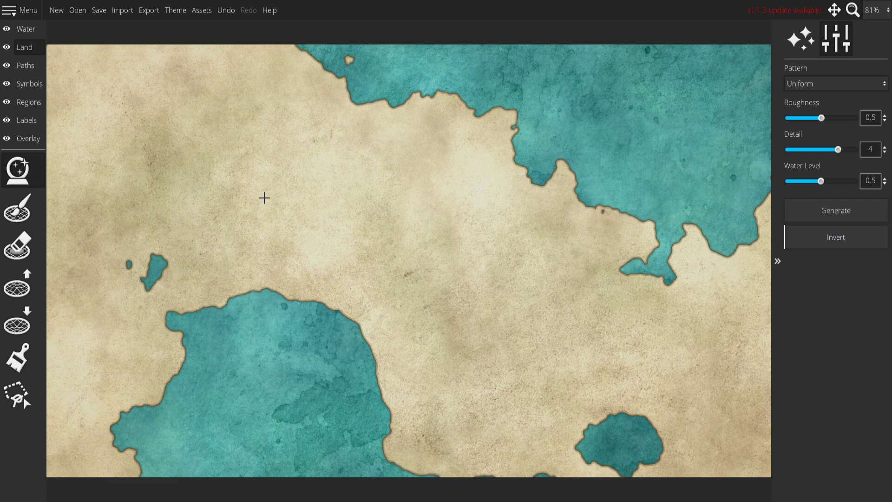
Step: Sketch a black zigzag, a straight dividing line and arrows across the land bridge with the size 9 land colour brush
left_click(26, 356)
mouse_move(353, 103)
left_mouse_down()
mouse_move(390, 134)
mouse_move(384, 213)
mouse_move(219, 283)
mouse_move(215, 307)
left_mouse_up()
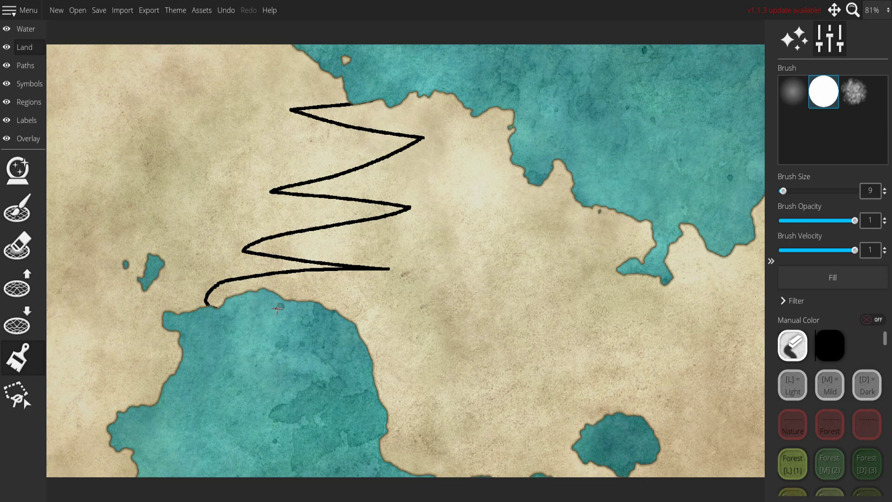
left_click_drag(282, 297, 352, 105)
mouse_move(375, 193)
left_mouse_down()
mouse_move(348, 187)
mouse_move(358, 203)
left_mouse_up()
mouse_move(300, 129)
left_mouse_down()
mouse_move(315, 136)
mouse_move(298, 149)
left_mouse_up()
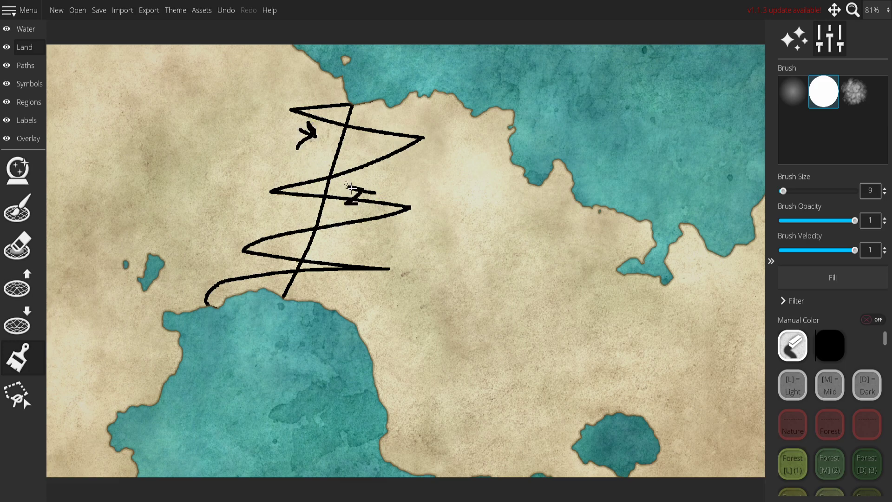
mouse_move(427, 258)
left_mouse_down()
mouse_move(378, 251)
mouse_move(373, 212)
mouse_move(381, 283)
left_mouse_up()
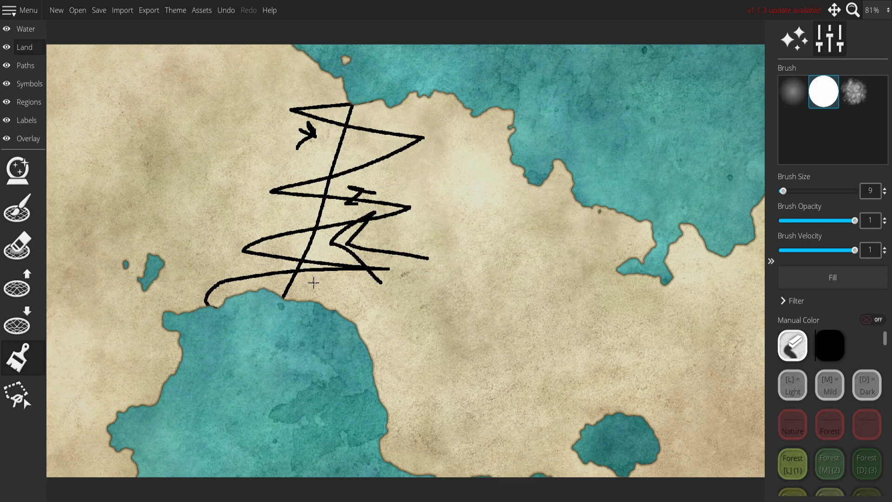
Step: Mark points along the southern bay and northern coast in black, and clear all sketch marks from the land
left_click_drag(169, 370, 172, 373)
left_click_drag(378, 396, 401, 395)
left_click_drag(154, 358, 173, 373)
left_click_drag(379, 395, 401, 385)
left_click(346, 60)
left_click_drag(321, 90, 342, 79)
left_click_drag(425, 96, 442, 129)
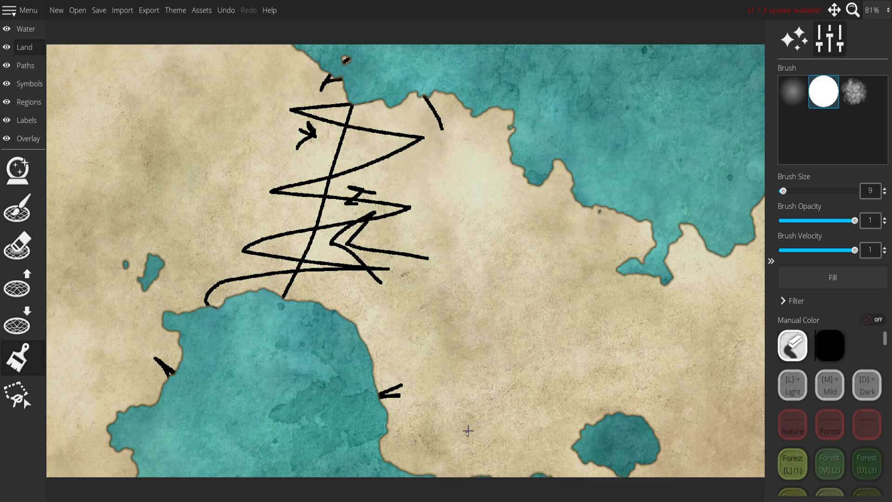
left_click(829, 279)
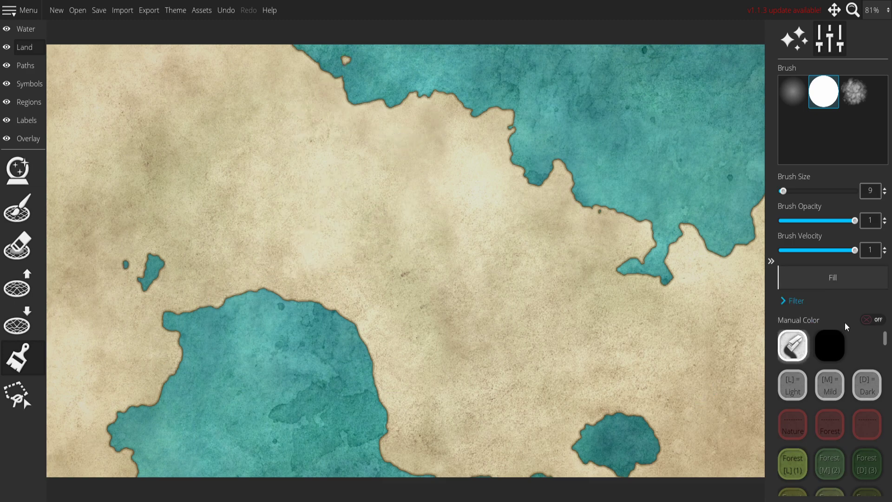
Step: Set the land colour brush to the soft round tip at size 256 with the Forest [M] (2) colour
scroll(842, 425, "down", 3)
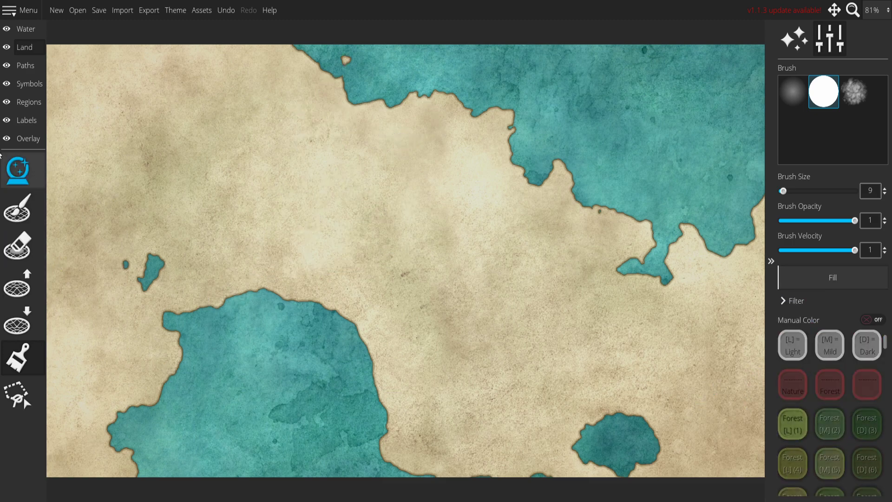
scroll(811, 365, "down", 1)
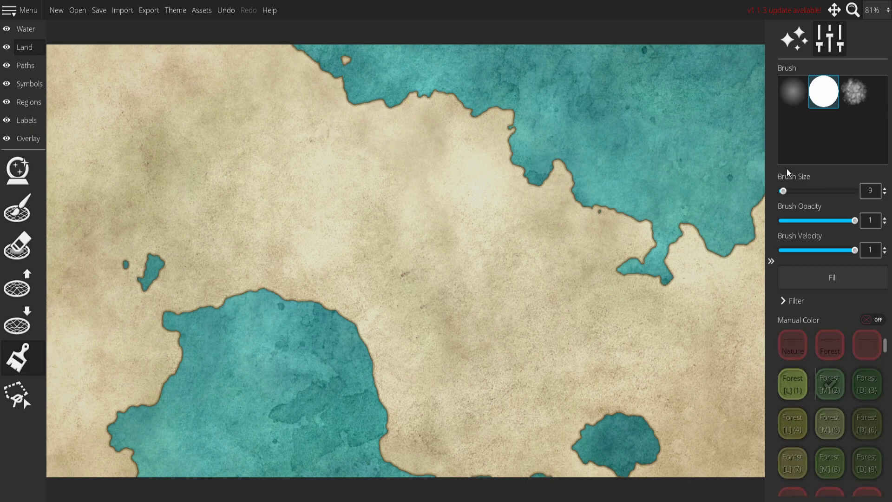
left_click(801, 96)
Step: Paint dark green strokes across the land bridge between the two seas and undo them
mouse_move(437, 97)
left_mouse_down()
mouse_move(406, 86)
mouse_move(358, 212)
mouse_move(433, 79)
mouse_move(395, 212)
mouse_move(467, 117)
left_mouse_up()
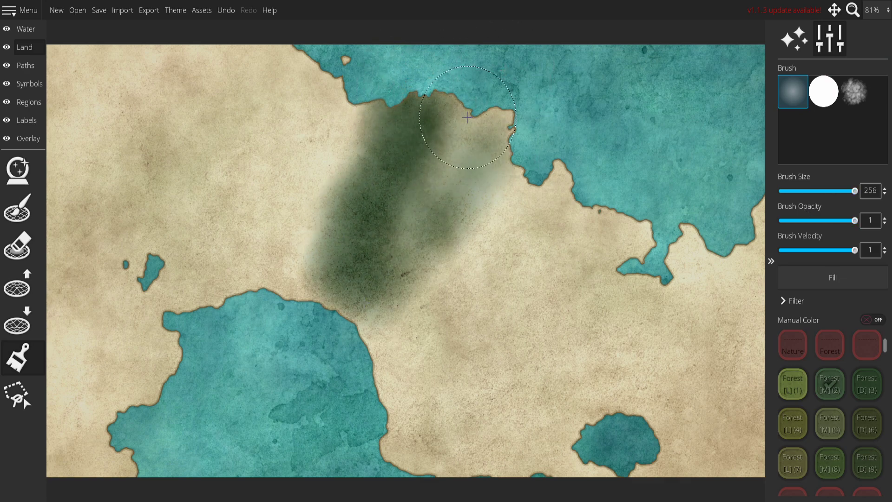
key("ctrl+z")
key("ctrl+z")
key("ctrl+z")
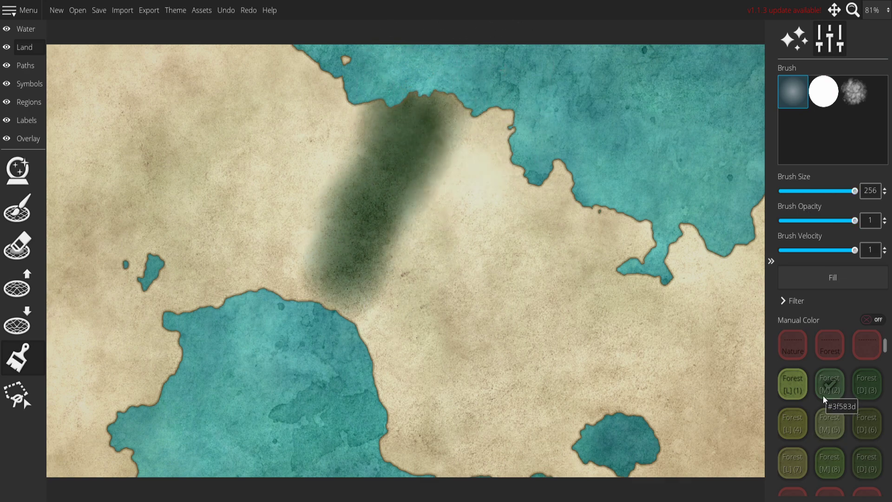
key("ctrl+z")
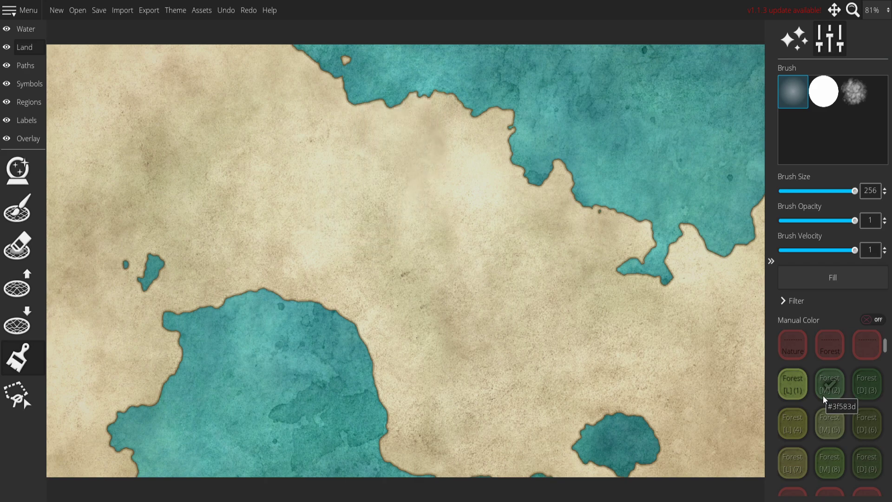
Step: Paint the whole eastern land, from the land bridge to the eastern map edge, in the Forest [L] (1) colour
mouse_move(446, 204)
left_mouse_down()
mouse_move(403, 149)
mouse_move(362, 168)
mouse_move(439, 145)
mouse_move(445, 107)
mouse_move(414, 216)
mouse_move(499, 101)
mouse_move(460, 136)
mouse_move(515, 239)
mouse_move(468, 132)
mouse_move(480, 98)
left_mouse_up()
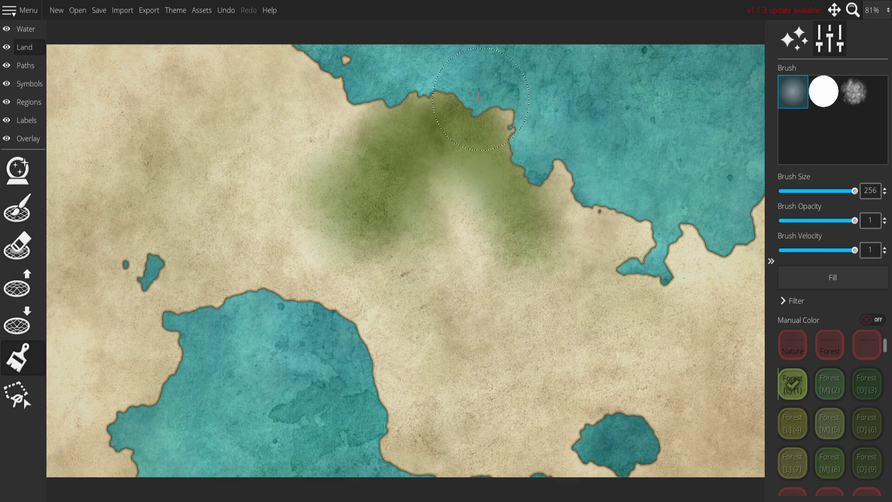
mouse_move(454, 159)
left_mouse_down()
mouse_move(408, 149)
mouse_move(350, 241)
mouse_move(332, 299)
mouse_move(437, 132)
mouse_move(448, 144)
mouse_move(390, 230)
mouse_move(437, 169)
mouse_move(323, 389)
left_mouse_up()
mouse_move(343, 315)
left_mouse_down()
mouse_move(385, 395)
mouse_move(455, 393)
mouse_move(386, 444)
mouse_move(526, 489)
mouse_move(419, 432)
mouse_move(633, 458)
mouse_move(507, 451)
mouse_move(558, 460)
mouse_move(698, 470)
mouse_move(671, 457)
mouse_move(733, 456)
mouse_move(746, 440)
mouse_move(744, 308)
mouse_move(758, 220)
mouse_move(756, 361)
mouse_move(768, 210)
left_mouse_up()
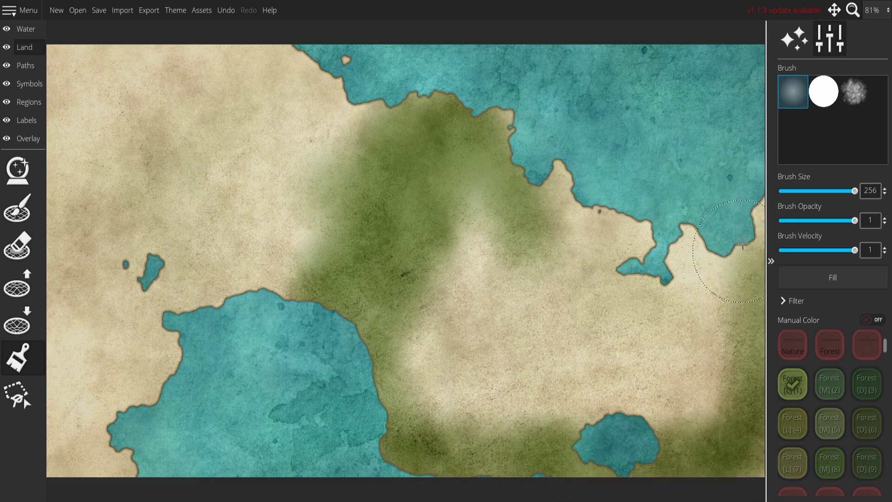
left_click_drag(740, 249, 745, 217)
mouse_move(745, 170)
left_mouse_down()
mouse_move(727, 339)
mouse_move(664, 231)
mouse_move(686, 208)
mouse_move(485, 214)
mouse_move(640, 224)
mouse_move(540, 195)
mouse_move(548, 178)
mouse_move(485, 99)
mouse_move(483, 181)
mouse_move(439, 233)
mouse_move(466, 133)
mouse_move(383, 349)
mouse_move(400, 366)
mouse_move(526, 237)
mouse_move(620, 164)
mouse_move(667, 281)
mouse_move(685, 404)
mouse_move(650, 408)
mouse_move(685, 320)
mouse_move(683, 355)
mouse_move(670, 215)
left_mouse_up()
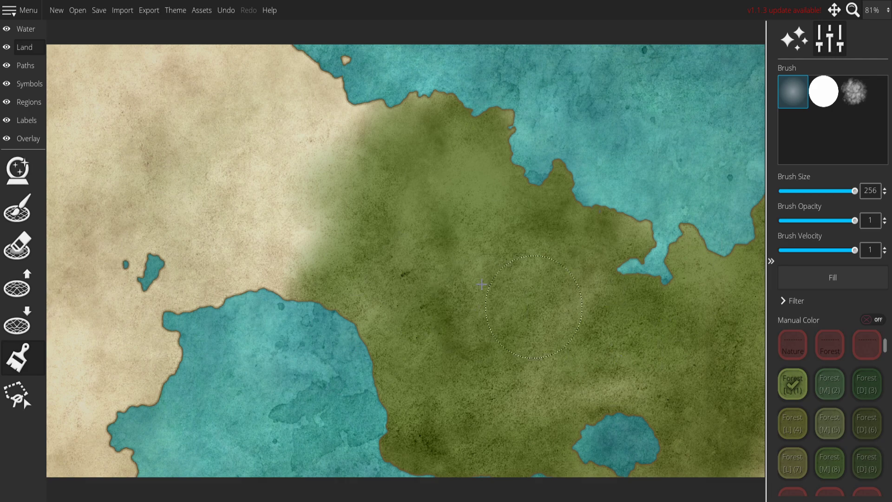
Step: Paint the western land up to the green area in the Grass [D] (18) colour
scroll(832, 409, "down", 5)
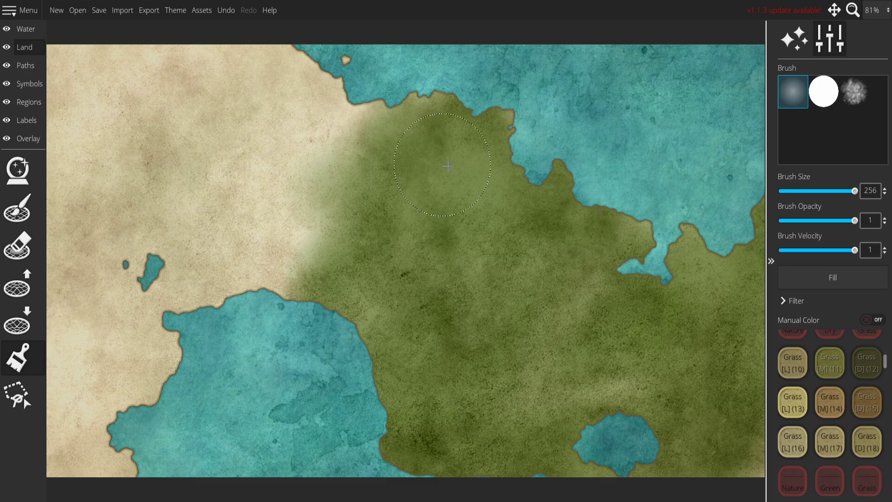
scroll(822, 432, "down", 3)
scroll(833, 414, "up", 1)
left_click(824, 400)
mouse_move(172, 90)
left_mouse_down()
mouse_move(195, 139)
mouse_move(373, 91)
mouse_move(282, 235)
mouse_move(303, 222)
mouse_move(313, 241)
mouse_move(302, 173)
mouse_move(199, 223)
mouse_move(140, 298)
mouse_move(123, 372)
mouse_move(158, 372)
mouse_move(79, 418)
mouse_move(87, 211)
mouse_move(65, 93)
mouse_move(139, 70)
mouse_move(134, 102)
mouse_move(116, 116)
left_mouse_up()
mouse_move(260, 101)
left_mouse_down()
mouse_move(213, 172)
mouse_move(121, 242)
mouse_move(87, 283)
mouse_move(153, 260)
mouse_move(186, 302)
mouse_move(308, 207)
left_mouse_up()
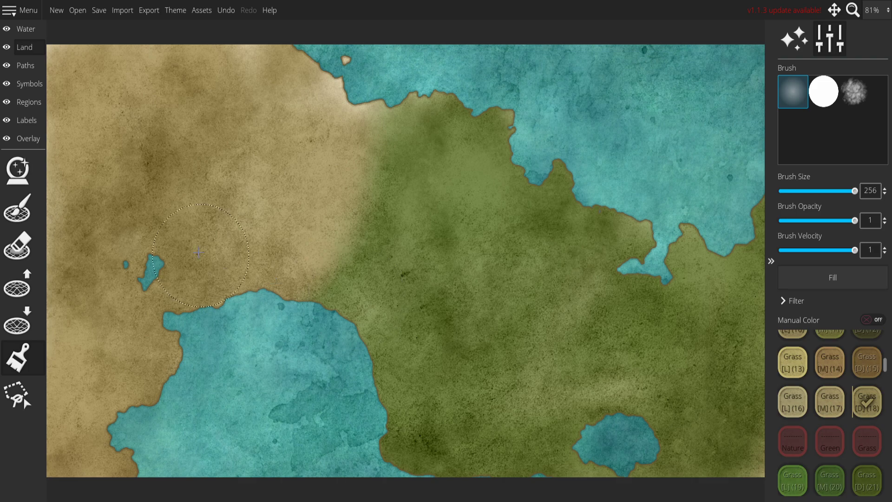
Step: Paint orange patches in the middle of the western land with Canyon Rocks colours at brush size 248
scroll(831, 408, "down", 7)
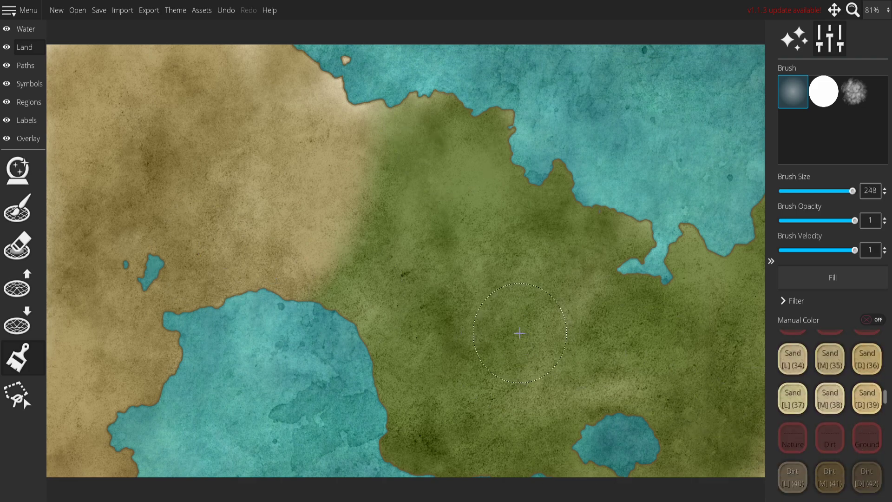
scroll(803, 400, "down", 3)
scroll(827, 444, "down", 1)
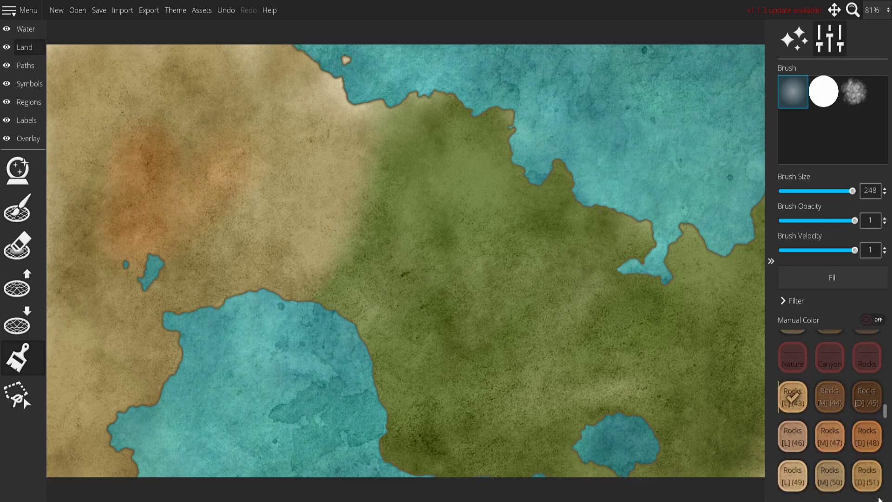
Step: Paint a dark brown band down the northwestern land in the Rocks [M] (44) colour
mouse_move(199, 139)
left_mouse_down()
mouse_move(130, 117)
mouse_move(186, 74)
left_mouse_up()
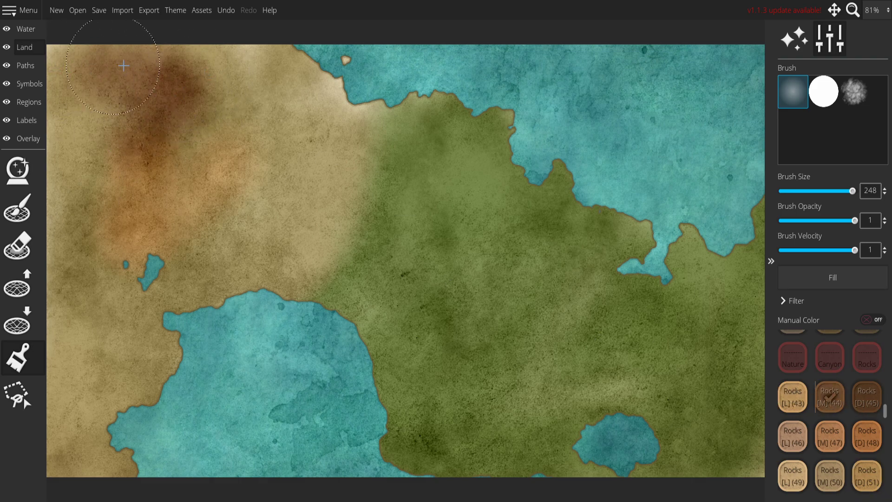
left_click_drag(93, 232, 93, 283)
mouse_move(104, 236)
left_mouse_down()
mouse_move(146, 161)
mouse_move(111, 171)
mouse_move(103, 186)
left_mouse_up()
Step: Paint brown Rocks [M] (44) areas along the land bridge between the seas and in the map's southwestern corner
mouse_move(326, 154)
left_mouse_down()
mouse_move(288, 167)
mouse_move(332, 139)
mouse_move(353, 167)
mouse_move(326, 195)
left_mouse_up()
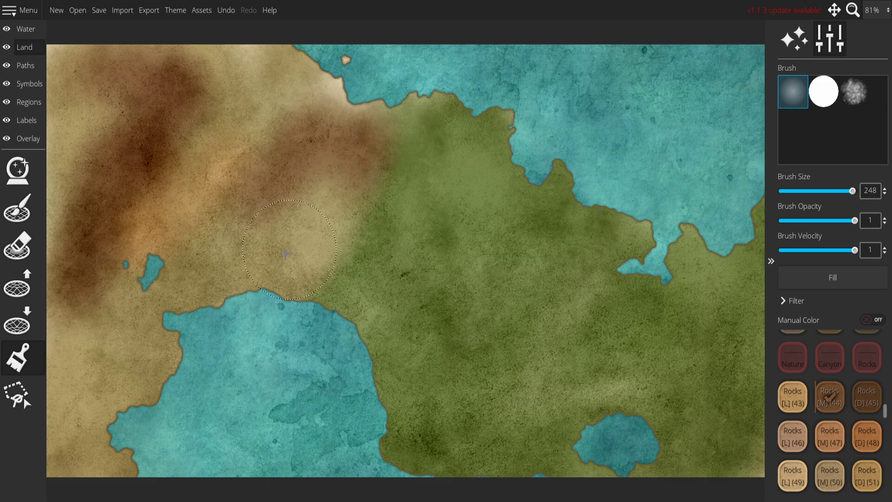
left_click_drag(256, 277, 401, 166)
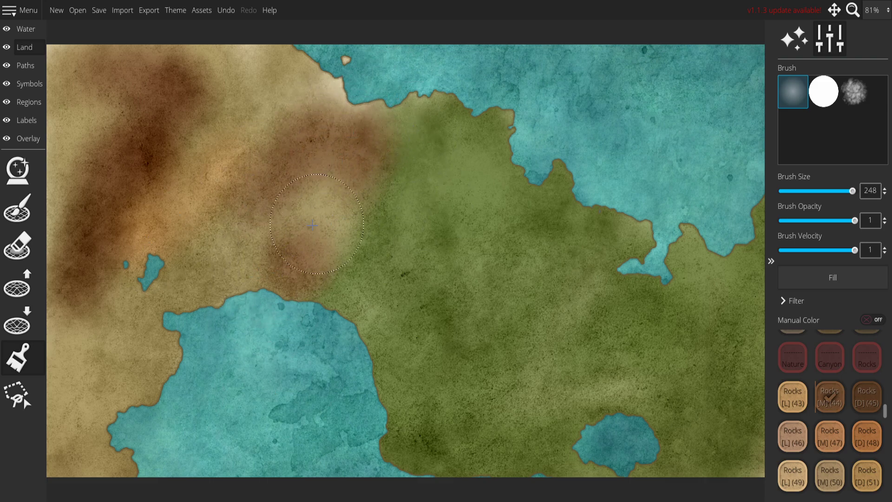
mouse_move(314, 224)
left_mouse_down()
mouse_move(335, 226)
mouse_move(327, 186)
left_mouse_up()
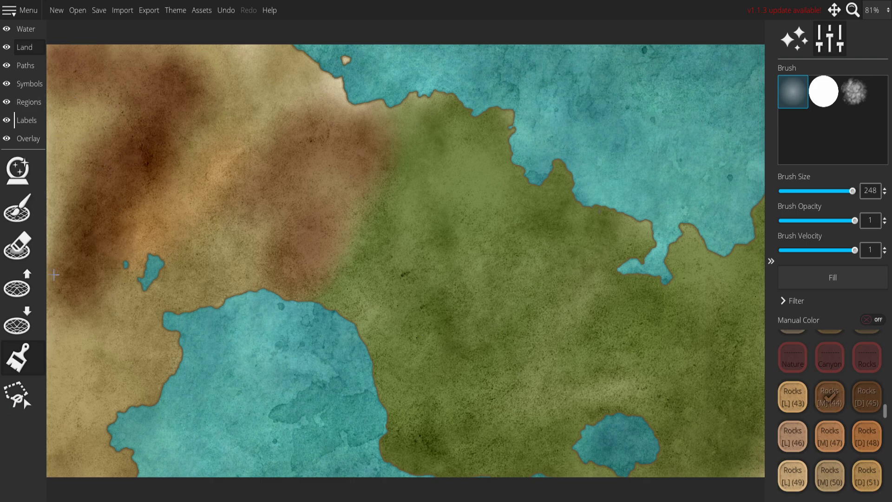
mouse_move(87, 374)
left_mouse_down()
mouse_move(109, 488)
mouse_move(75, 488)
left_mouse_up()
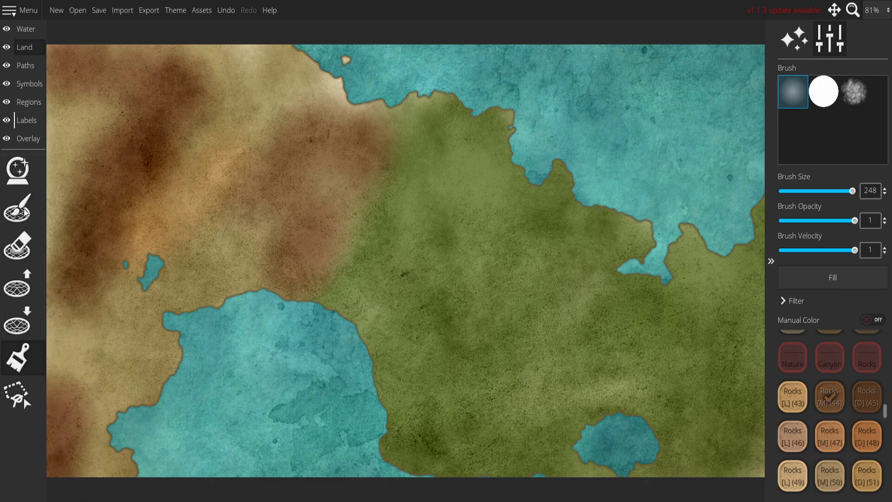
Step: Switch to the Symbols layer and activate the mountain symbol tool
left_click(25, 66)
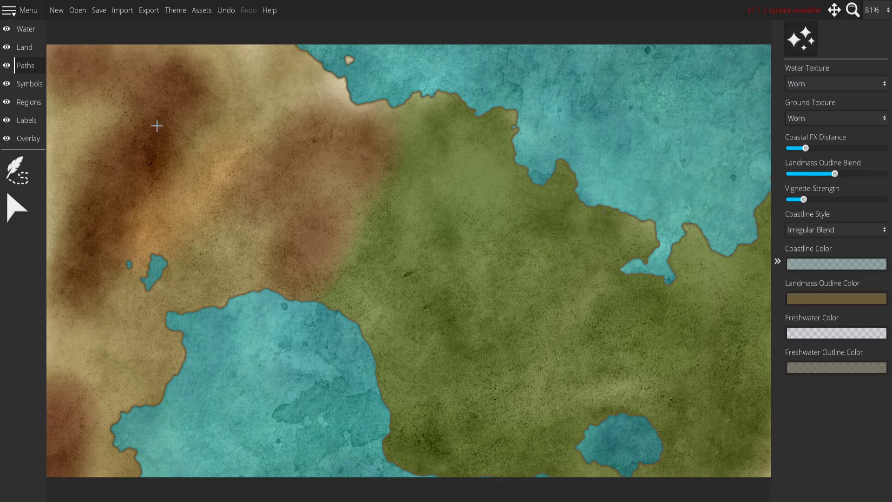
left_click(29, 83)
left_click(17, 244)
Step: Try a single tall pointed mountain symbol on the northern coast of the land bridge and undo it
left_click(832, 259)
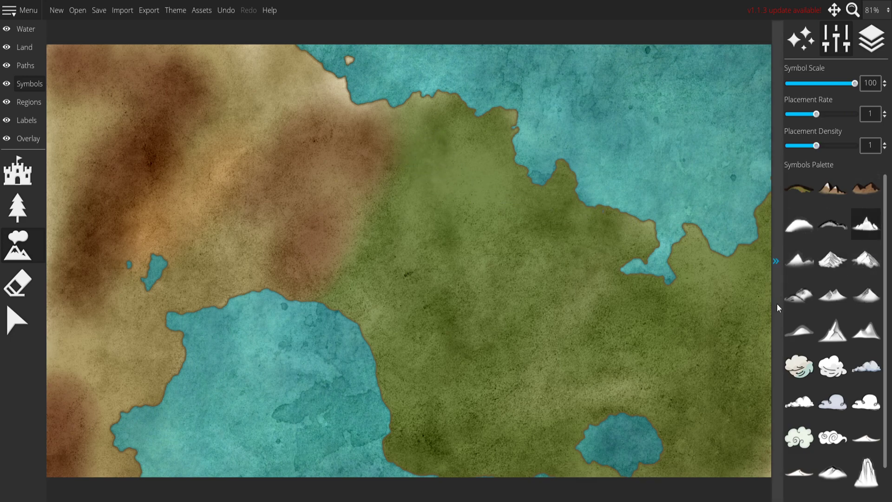
left_click(833, 330)
left_click(360, 102)
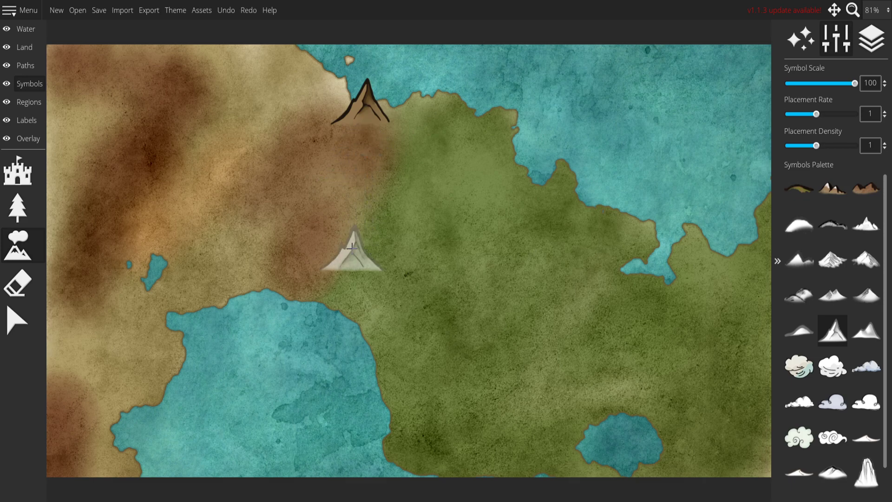
Step: Try tall steep rock symbols at the northern end of the land bridge and undo them
scroll(826, 325, "down", 1)
left_click(867, 444)
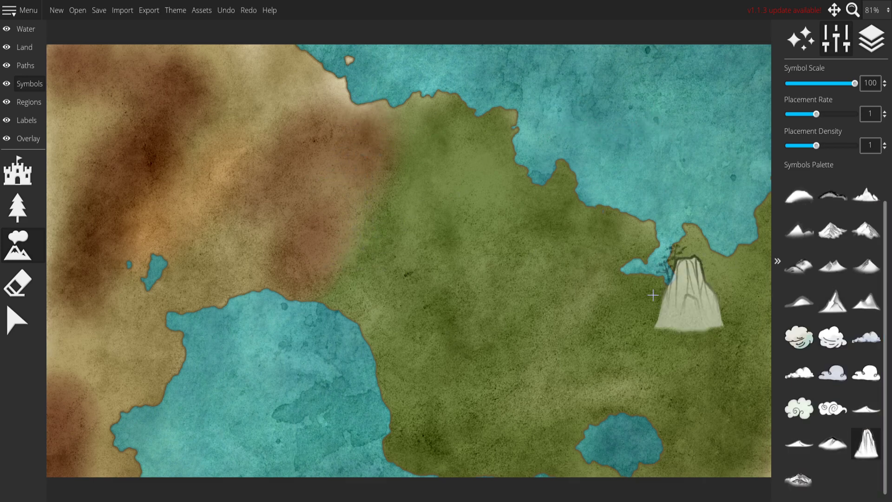
left_click(364, 153)
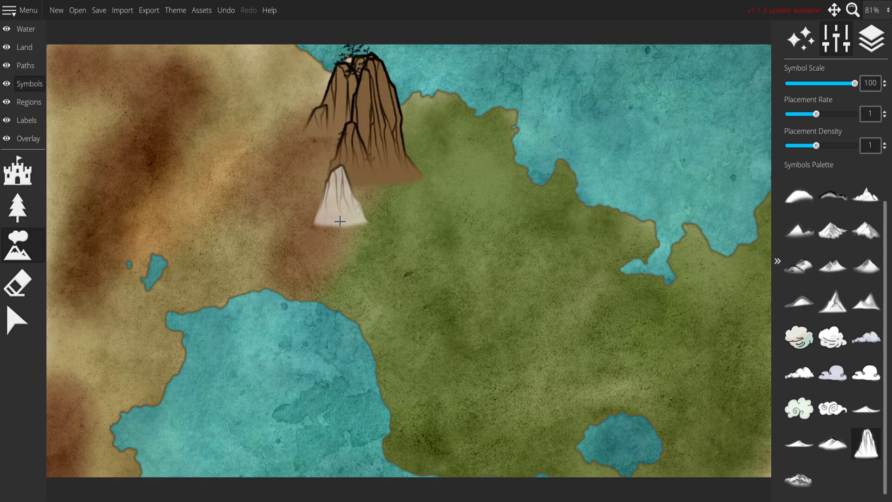
left_click(342, 165)
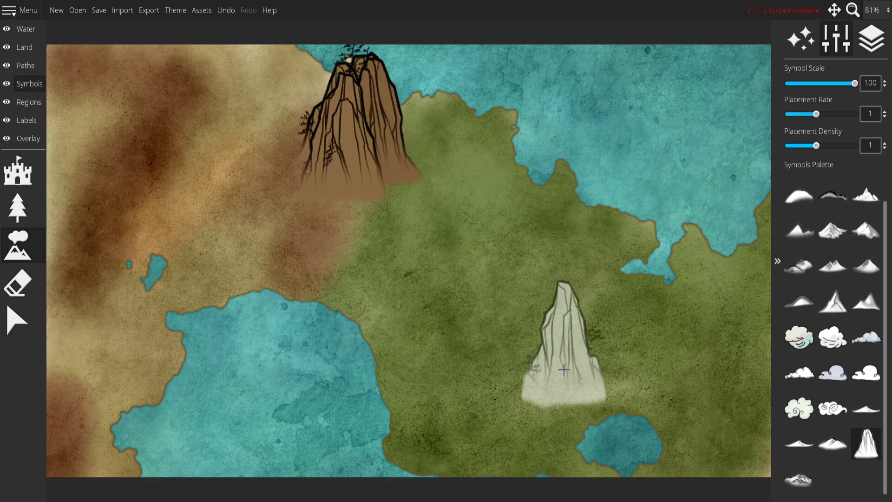
key("ctrl+z")
key("ctrl+z")
key("ctrl+z")
key("ctrl+z")
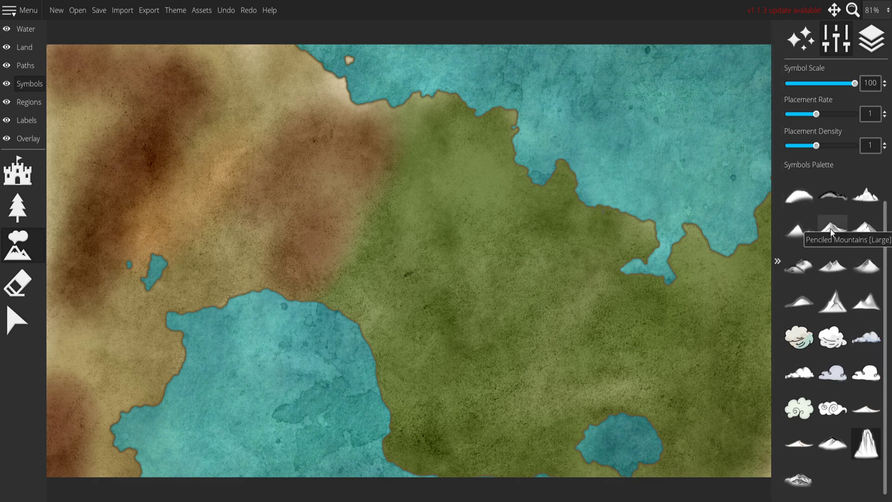
Step: Try a chain of small line-drawn mountain symbols down the brown land bridge and undo the placements
left_click(833, 263)
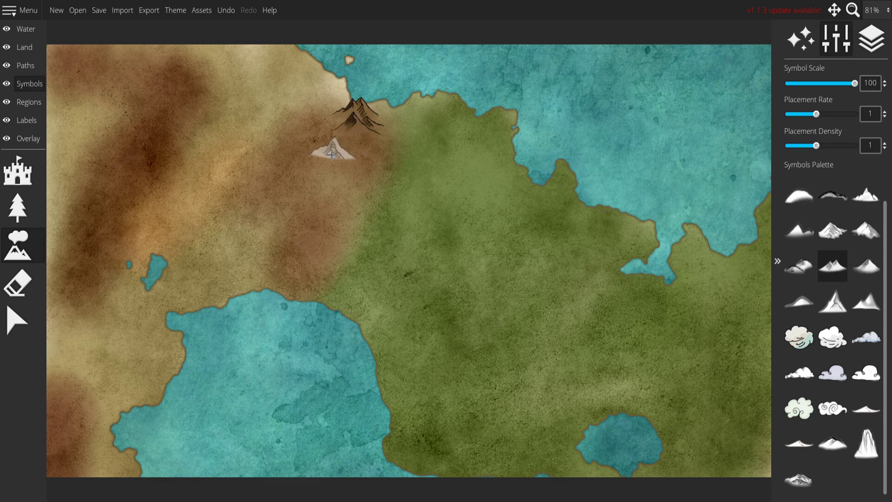
left_click(352, 131)
left_click(339, 148)
mouse_move(338, 162)
left_mouse_down()
mouse_move(333, 209)
mouse_move(327, 180)
mouse_move(300, 243)
mouse_move(347, 176)
mouse_move(315, 269)
mouse_move(361, 199)
mouse_move(342, 253)
left_mouse_up()
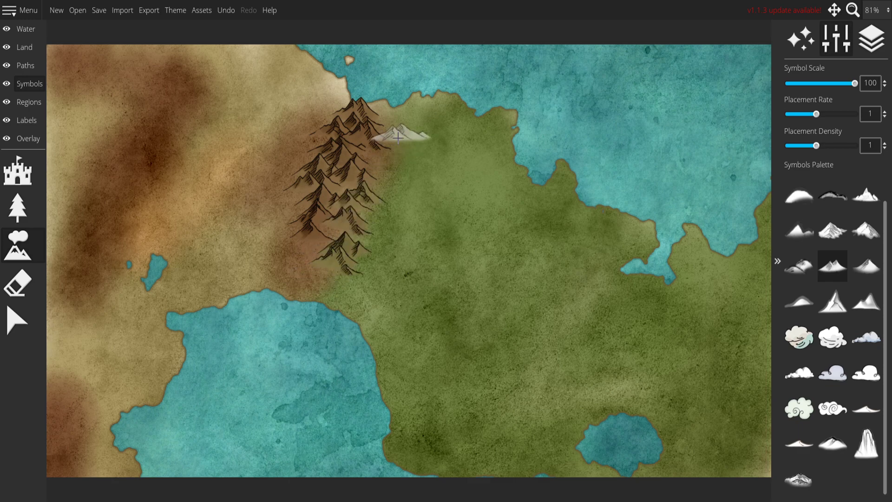
key("ctrl+z")
key("ctrl+z")
key("ctrl+z")
key("ctrl+z")
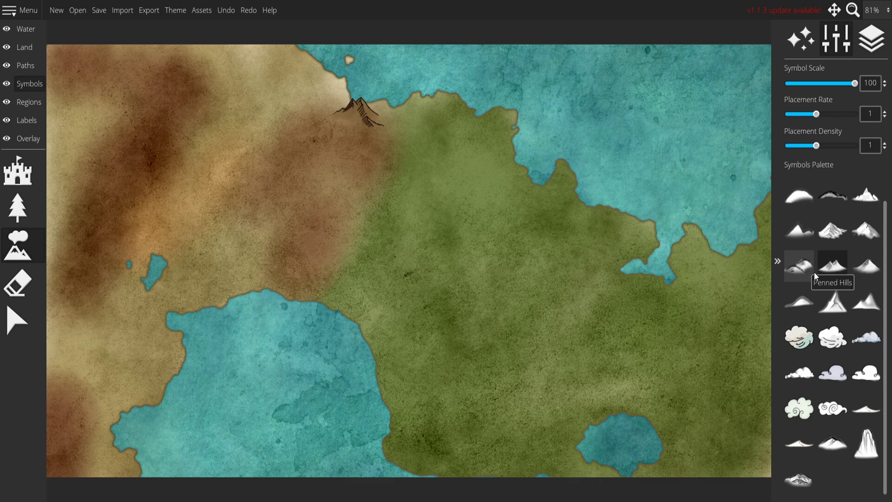
Step: Try a dense chain of large rugged mountain symbols at scale 100 down the brown land bridge to the southern bay
left_click(832, 230)
left_click(379, 99)
key("ctrl+z")
mouse_move(358, 135)
left_mouse_down()
mouse_move(392, 129)
mouse_move(383, 123)
mouse_move(371, 139)
mouse_move(320, 135)
mouse_move(358, 149)
mouse_move(323, 231)
mouse_move(338, 178)
mouse_move(330, 186)
mouse_move(322, 151)
mouse_move(279, 192)
mouse_move(316, 168)
mouse_move(318, 157)
mouse_move(306, 159)
mouse_move(329, 203)
mouse_move(354, 168)
mouse_move(333, 173)
left_mouse_up()
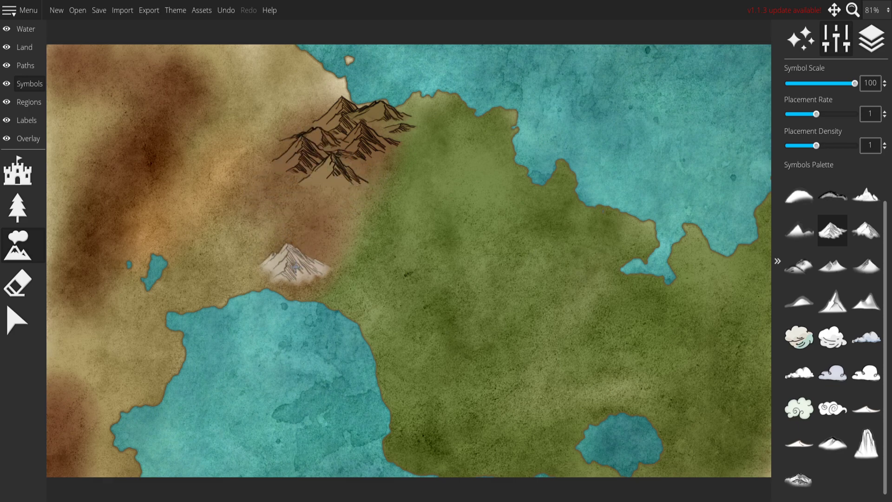
mouse_move(288, 259)
left_mouse_down()
mouse_move(344, 272)
mouse_move(316, 267)
mouse_move(316, 255)
mouse_move(393, 193)
mouse_move(335, 197)
mouse_move(351, 202)
mouse_move(242, 309)
mouse_move(306, 182)
mouse_move(294, 199)
mouse_move(309, 200)
mouse_move(328, 248)
mouse_move(288, 175)
left_mouse_up()
left_click_drag(315, 219, 264, 290)
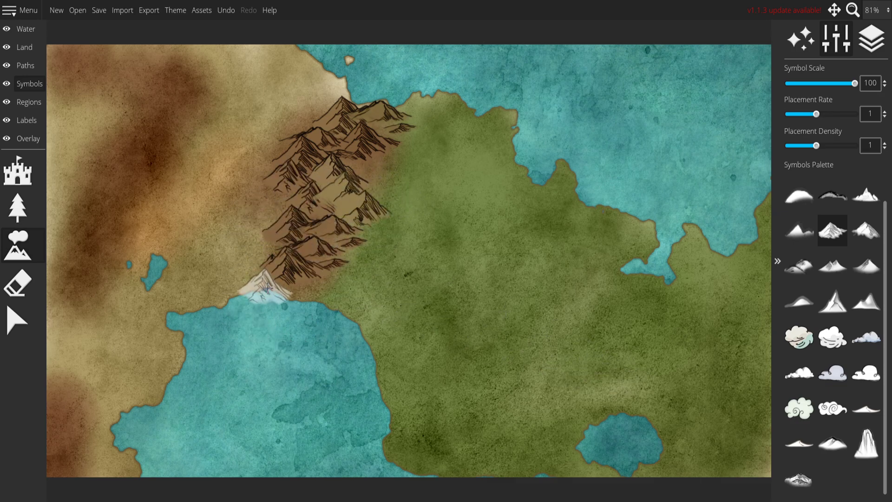
mouse_move(288, 255)
left_mouse_down()
mouse_move(428, 322)
mouse_move(307, 297)
mouse_move(274, 273)
mouse_move(303, 286)
mouse_move(360, 289)
mouse_move(356, 265)
left_mouse_up()
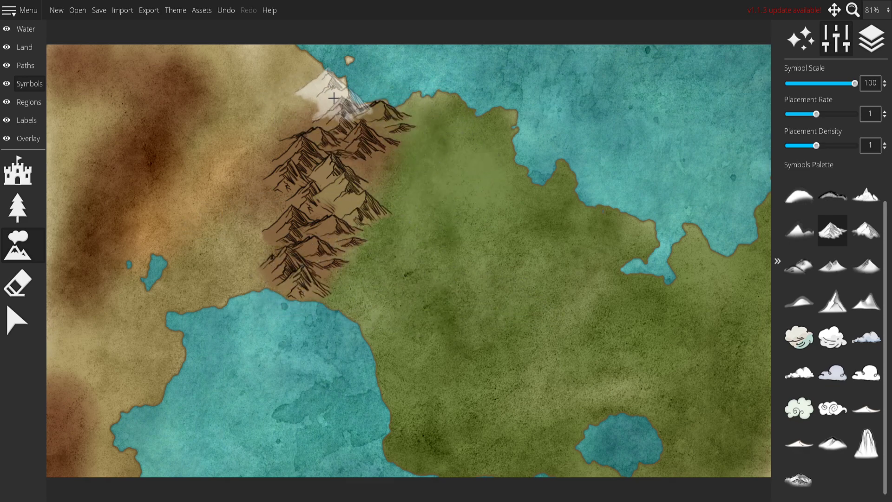
Step: Try one more large mountain on the northwest end of the range and undo all the scale-100 mountain placements
key("ctrl+z")
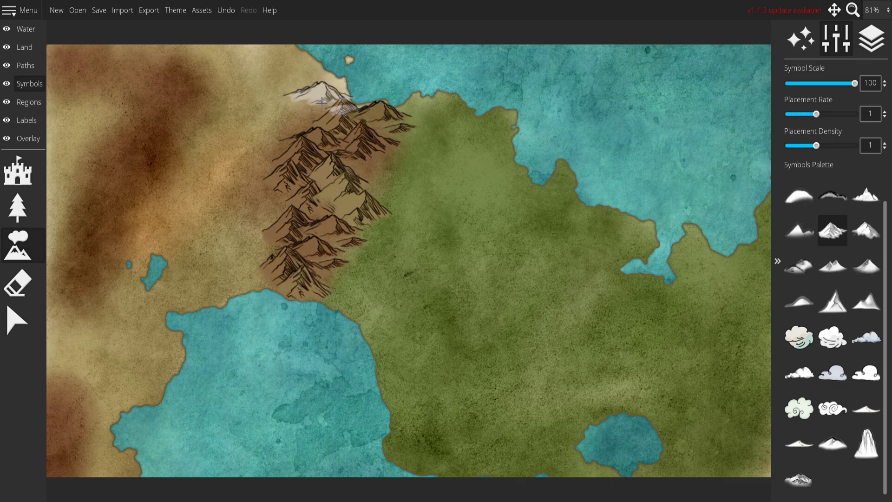
left_click(322, 101)
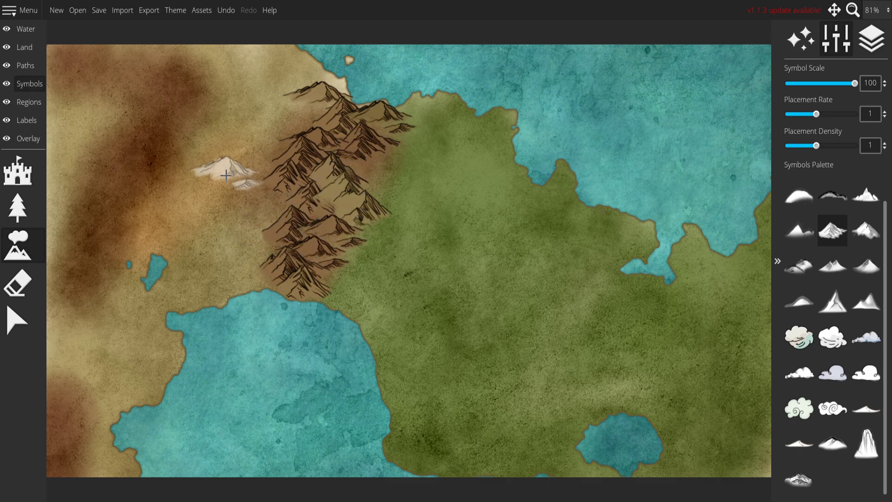
key("ctrl+z")
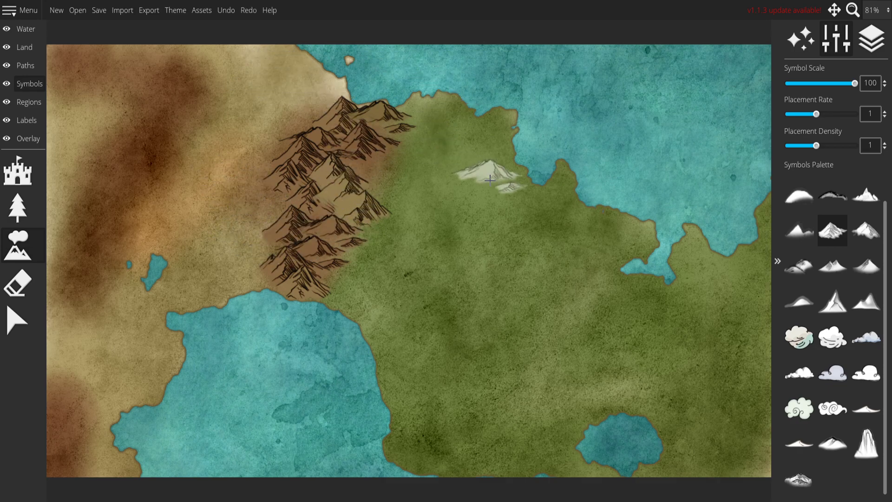
key("ctrl+z")
key("ctrl+z")
key("ctrl+z")
key("ctrl+z")
key("ctrl+z")
key("ctrl+z")
key("ctrl+z")
key("ctrl+z")
key("ctrl+z")
key("ctrl+z")
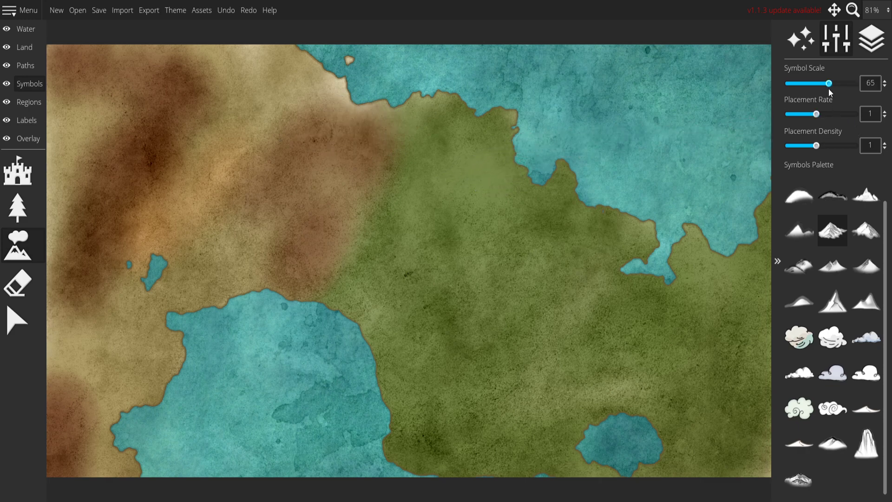
Step: Set the symbol scale to 65 and place rugged mountains from the northern coast down the land bridge, branching southwest along the bay
left_click(348, 103)
key("ctrl+z")
left_click(349, 116)
mouse_move(369, 117)
left_mouse_down()
mouse_move(342, 172)
mouse_move(371, 128)
mouse_move(348, 146)
mouse_move(351, 197)
mouse_move(336, 149)
mouse_move(322, 187)
mouse_move(309, 154)
mouse_move(305, 182)
mouse_move(259, 235)
left_mouse_up()
mouse_move(194, 290)
left_mouse_down()
mouse_move(259, 257)
mouse_move(223, 283)
mouse_move(295, 190)
mouse_move(307, 212)
mouse_move(307, 267)
mouse_move(294, 298)
mouse_move(307, 245)
mouse_move(324, 284)
mouse_move(291, 272)
mouse_move(299, 278)
mouse_move(312, 255)
left_mouse_up()
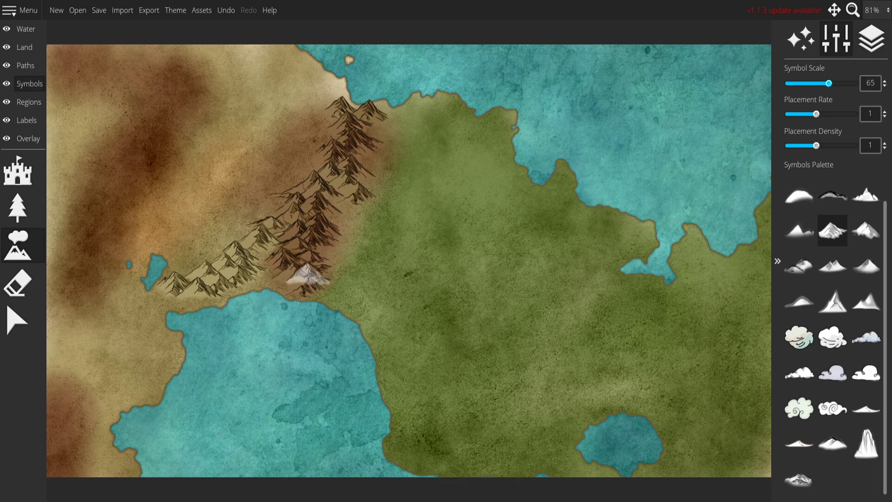
mouse_move(337, 211)
left_mouse_down()
mouse_move(312, 289)
mouse_move(266, 283)
mouse_move(265, 270)
mouse_move(201, 298)
left_mouse_up()
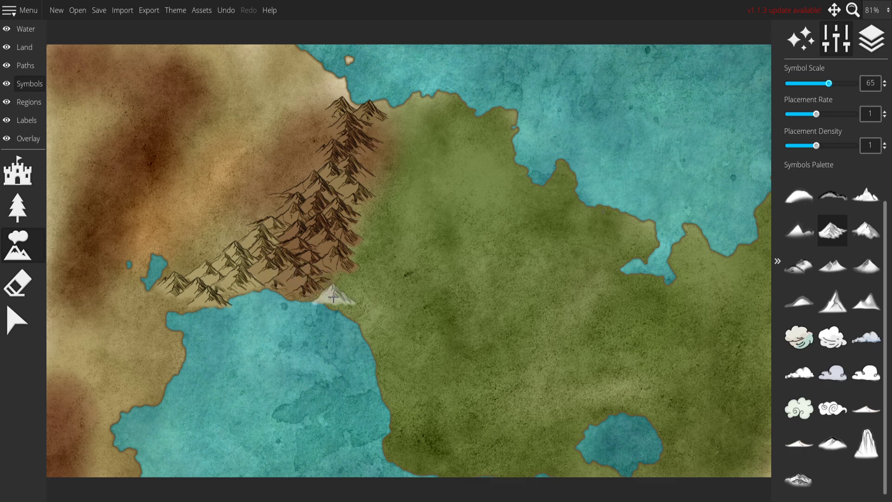
key("ctrl+z")
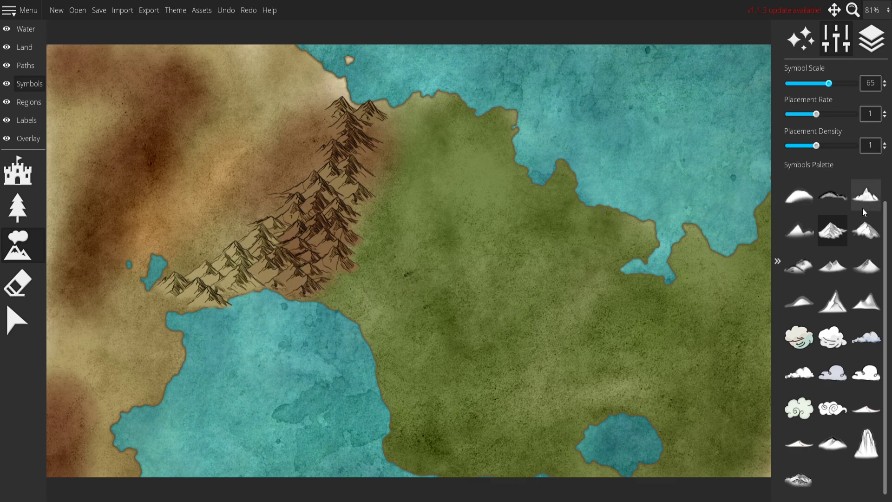
Step: Line the eastern edge of the mountain range with small hill symbols and a column of smaller mountain symbols
left_click(799, 230)
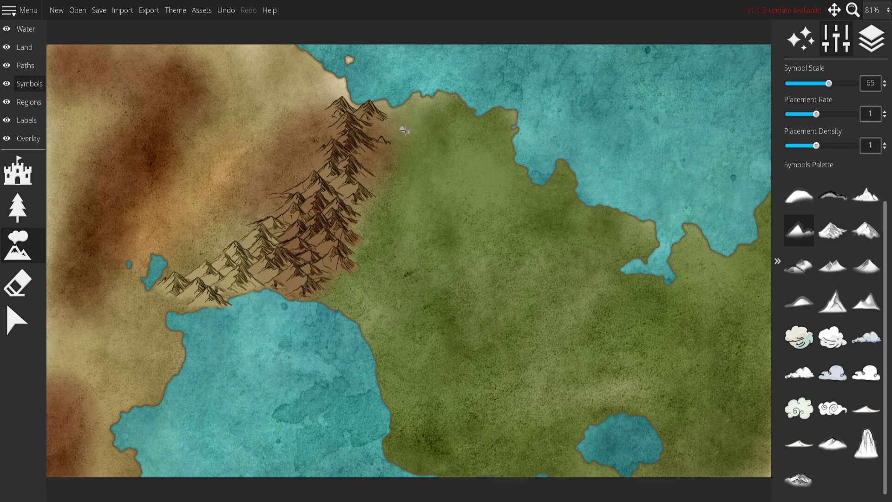
left_click(799, 266)
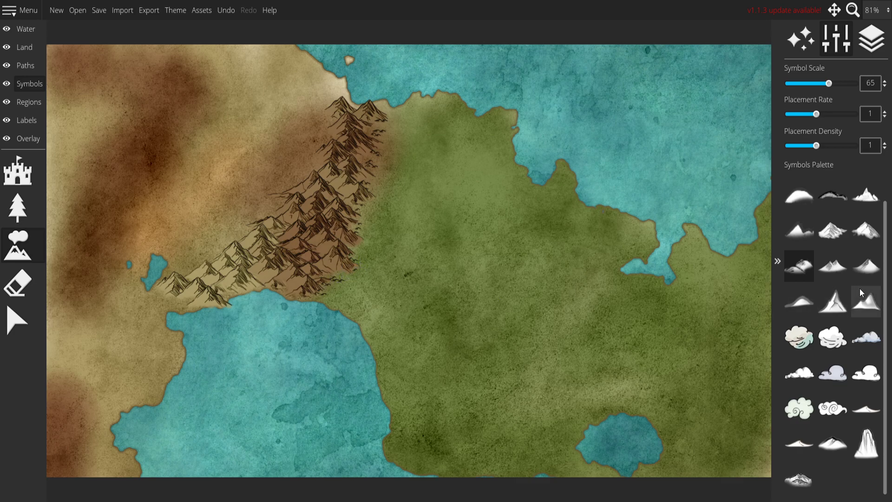
left_click(866, 230)
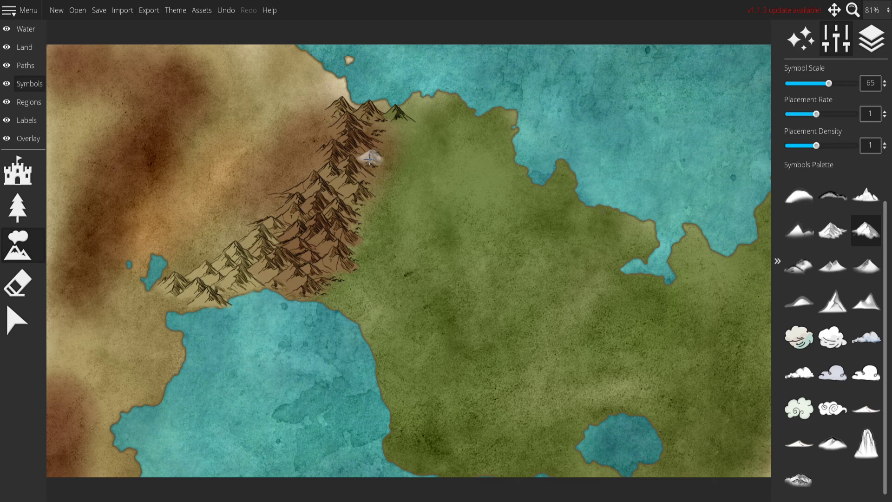
left_click(362, 218)
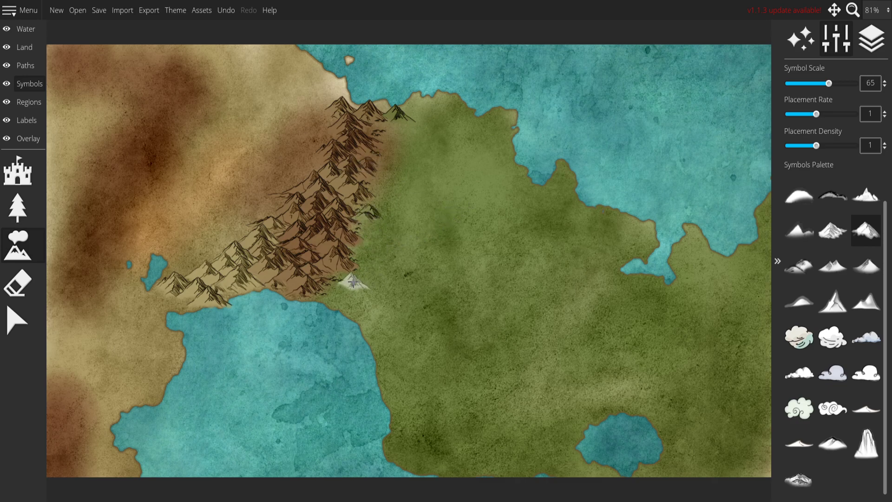
left_click(360, 227)
left_click(345, 282)
left_click(370, 255)
left_click(368, 240)
left_click(374, 171)
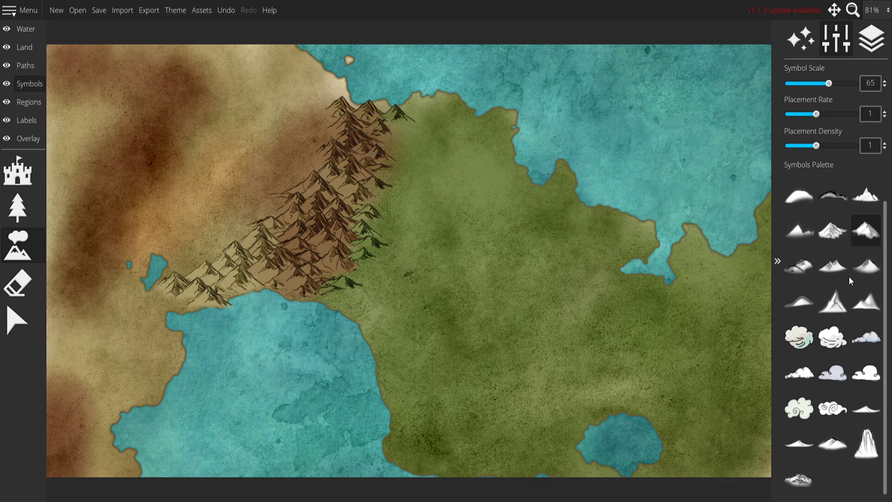
Step: Scatter Penned Hills symbols along the eastern foot of the mountain range and out over the adjoining green land
left_click(812, 263)
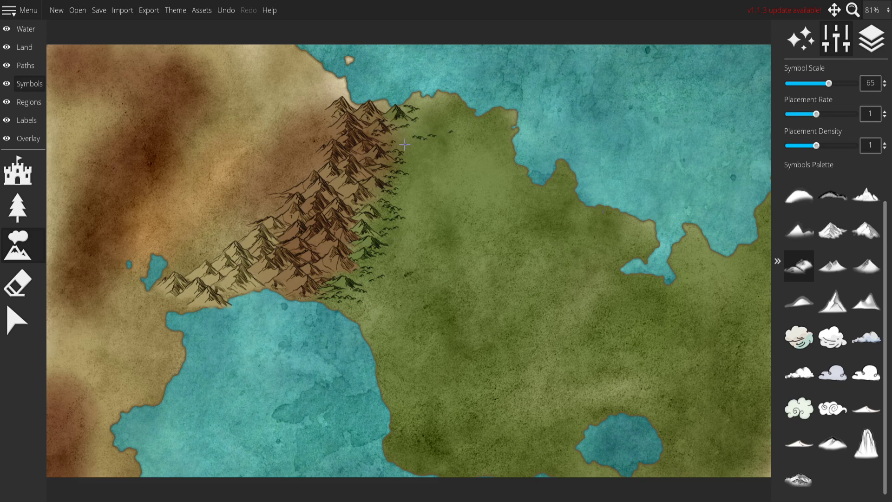
mouse_move(428, 169)
left_mouse_down()
mouse_move(468, 183)
mouse_move(448, 203)
left_mouse_up()
mouse_move(321, 137)
left_mouse_down()
mouse_move(233, 200)
mouse_move(242, 220)
mouse_move(188, 255)
left_mouse_up()
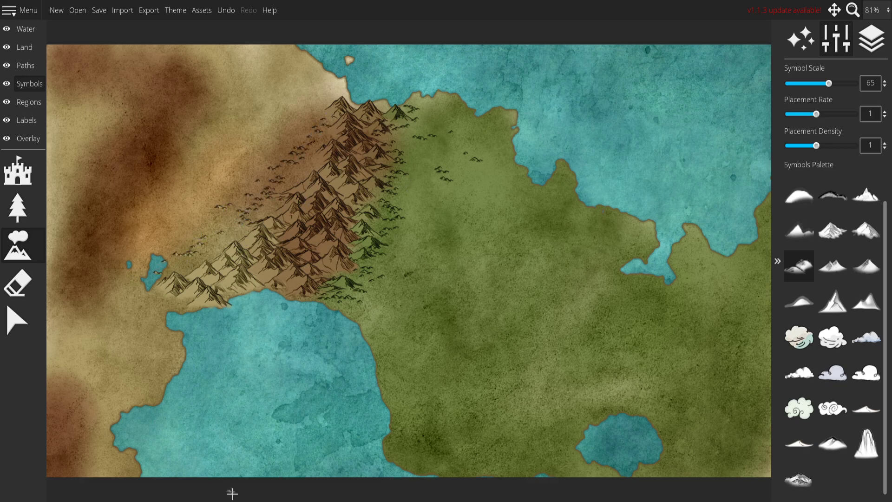
key("ctrl+z")
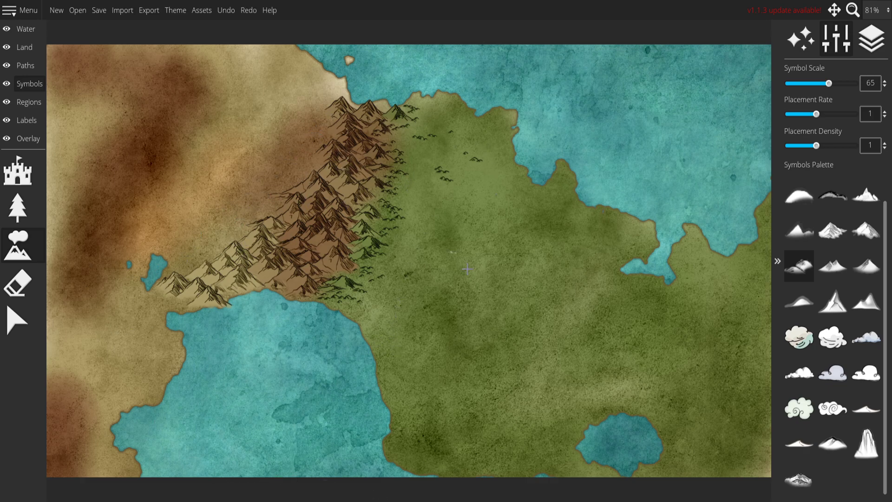
left_click_drag(429, 172, 432, 195)
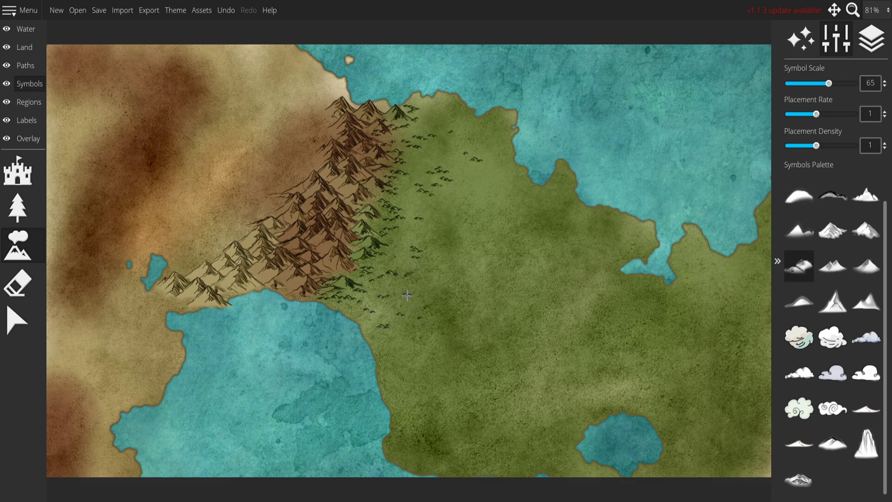
left_click_drag(441, 245, 508, 276)
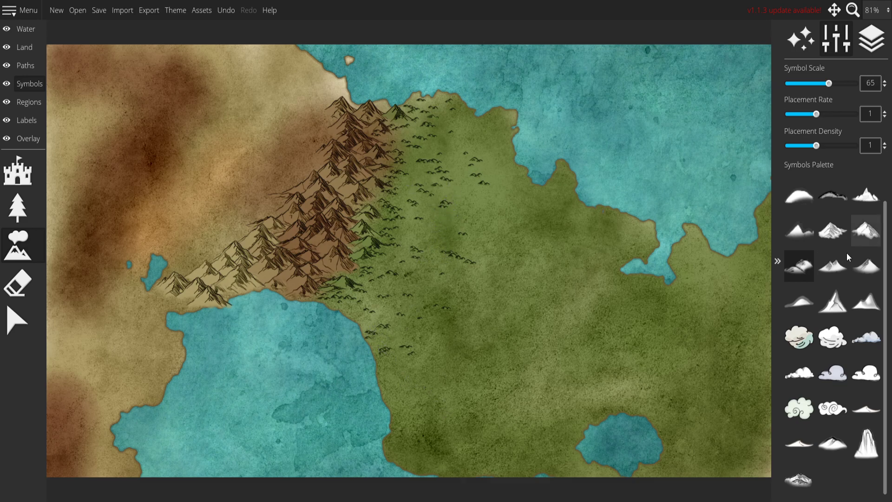
Step: Try several low hill and mound symbols over the green plain and undo the trial placement
left_click(833, 442)
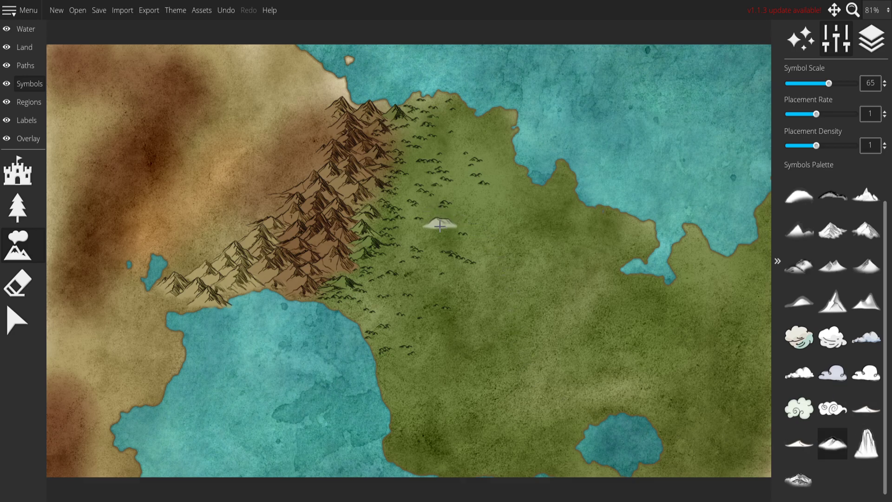
left_click(797, 443)
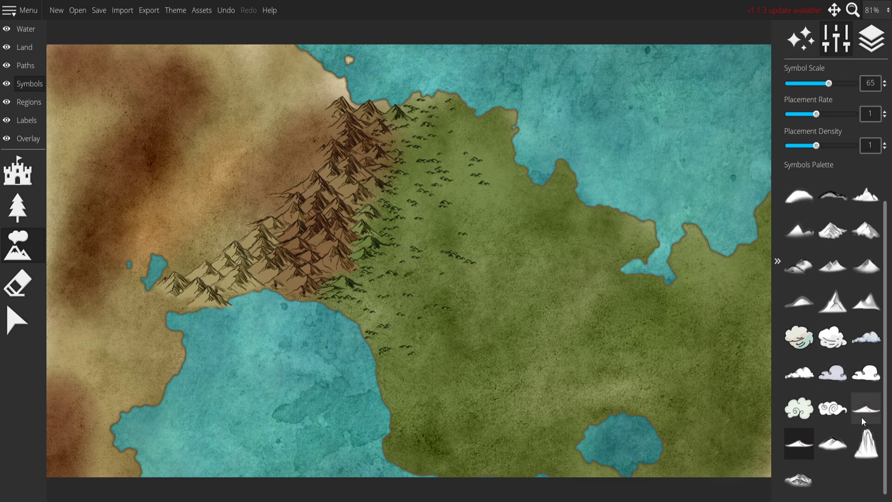
left_click(799, 478)
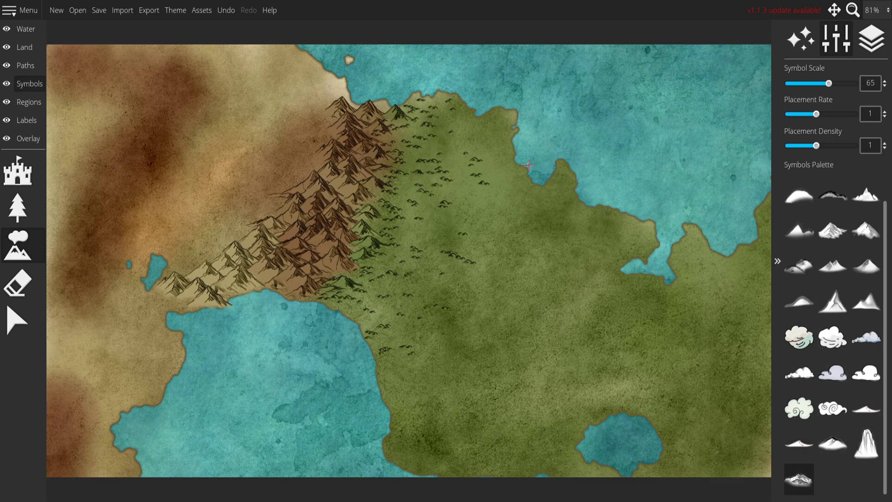
key("ctrl+z")
left_click(865, 408)
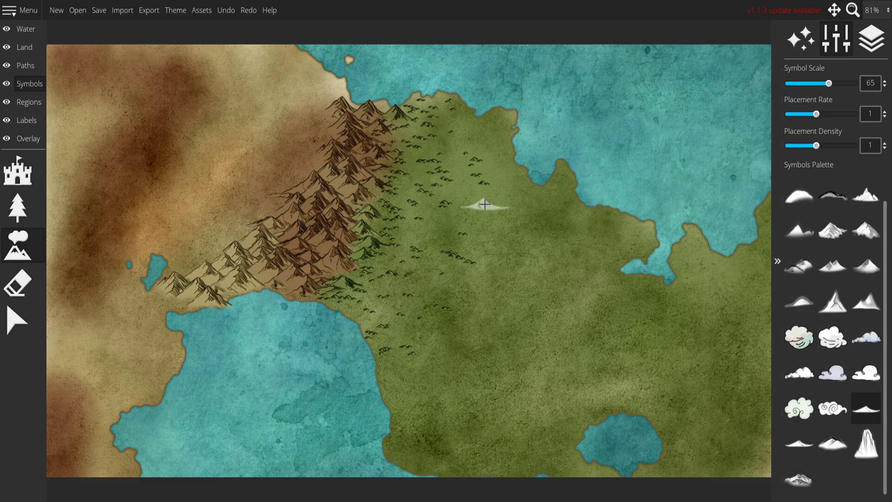
left_click(837, 445)
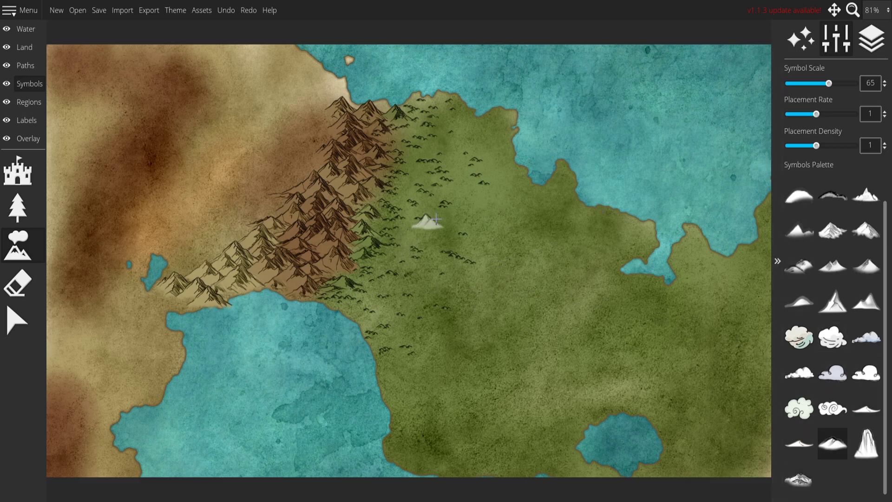
left_click(809, 433)
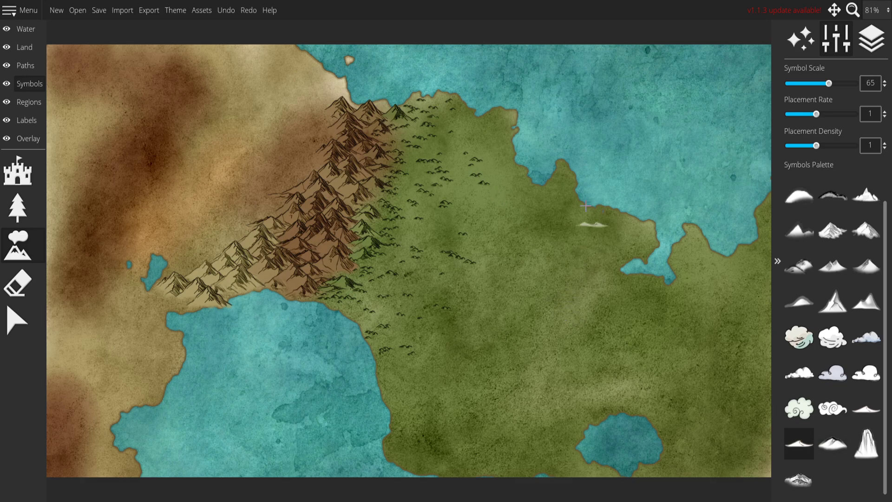
Step: Add Penned Hills farther east on the green plain and place rugged mountains at scale 75 west of the range
left_click(804, 267)
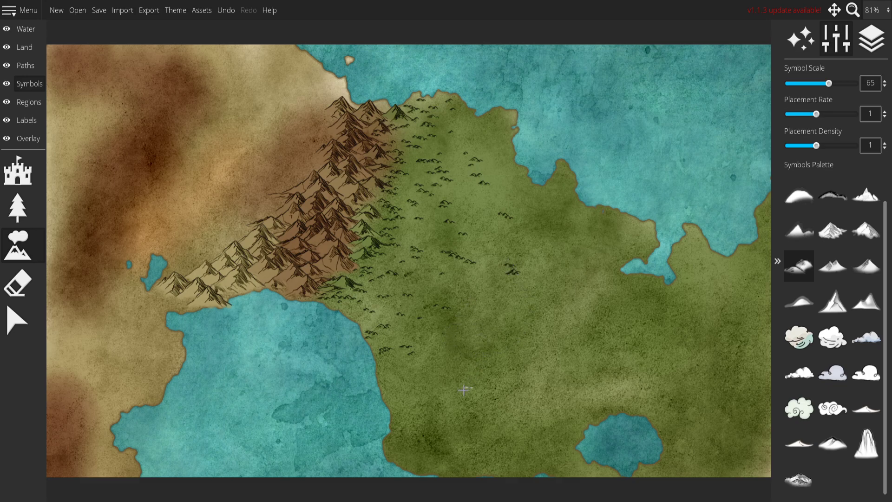
left_click(819, 238)
left_click(253, 163)
left_click(299, 183)
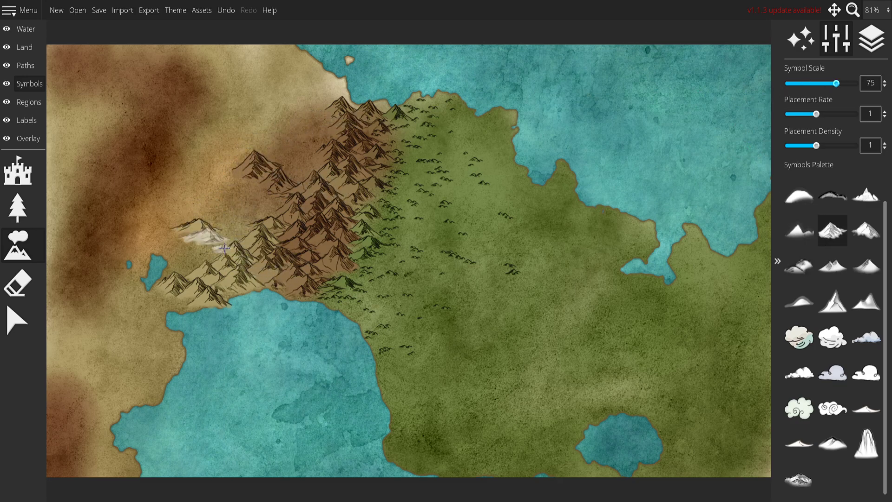
left_click(204, 225)
left_click(289, 122)
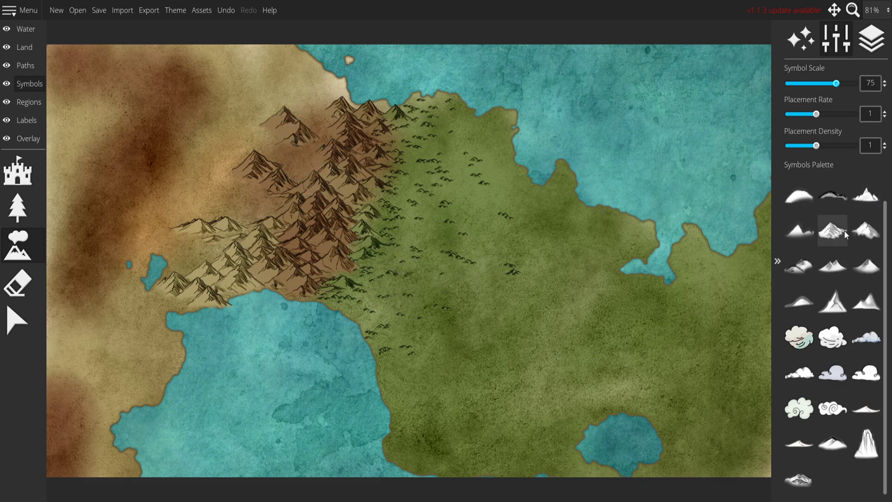
Step: Place smaller mountain symbols sparsely from the western side of the range across the arid land to the southwest corner
left_click(866, 230)
left_click(216, 159)
left_click(165, 187)
left_click(99, 278)
left_click(104, 361)
left_click(83, 431)
left_click(88, 336)
left_click(84, 389)
left_click(149, 306)
left_click(141, 321)
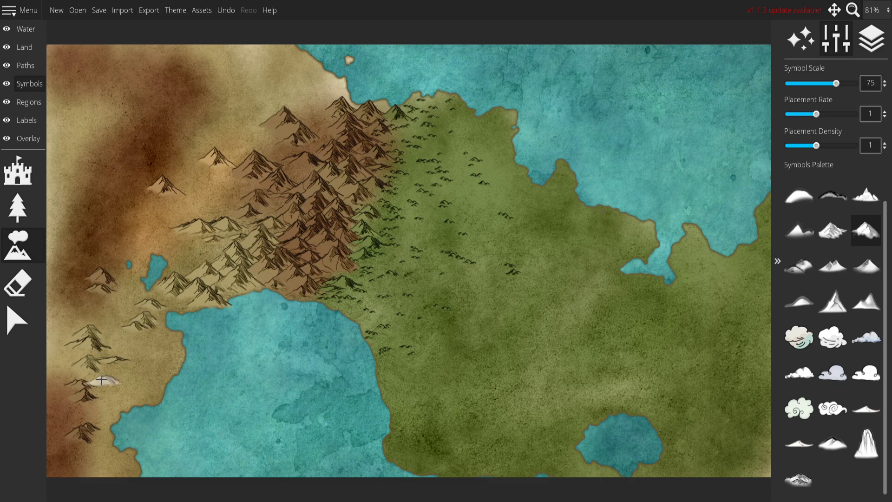
Step: Thicken the southwestern mountain chain with more small mountains from south of the small lake to the southwest corner
left_click(75, 410)
left_click(129, 343)
left_click(95, 391)
left_click(121, 362)
left_click(97, 374)
left_click(118, 296)
left_click(83, 363)
left_click(116, 333)
left_click(86, 376)
left_click(57, 444)
left_click(82, 393)
left_click(69, 462)
left_click(77, 424)
Step: Connect the western mountains to the main range with small mountain symbols curving north around the small lake
left_click(122, 251)
left_click(176, 225)
left_click(141, 228)
left_click(130, 248)
left_click(162, 233)
left_click(176, 237)
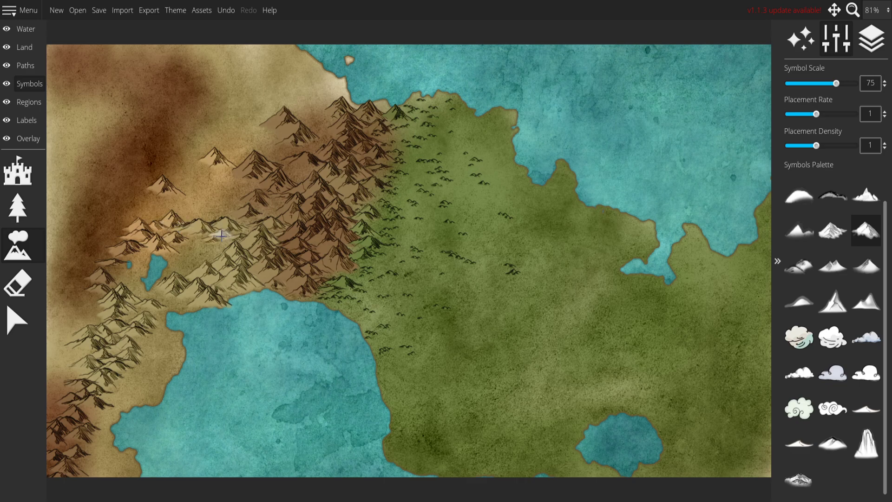
Step: Select and delete the mountain symbols between the group south of the small lake and the southwest corner group
left_click(117, 379)
left_click(29, 324)
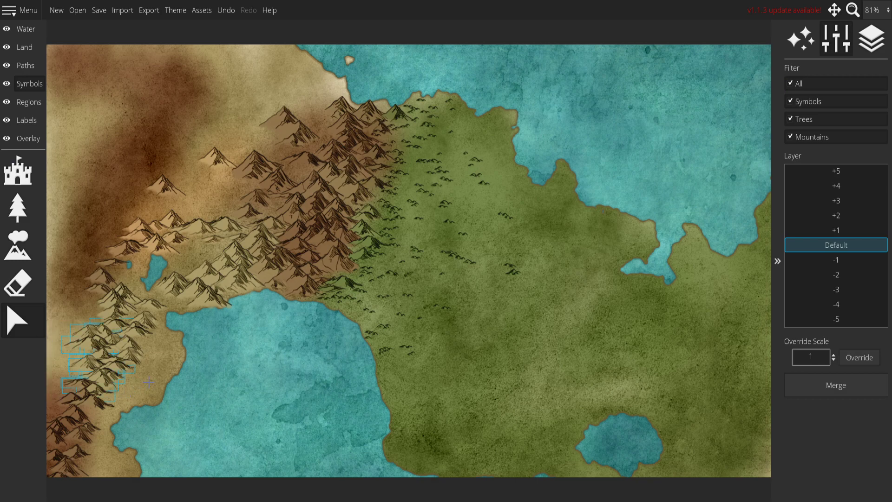
key("Delete")
key("Delete")
left_click(125, 348)
key("Delete")
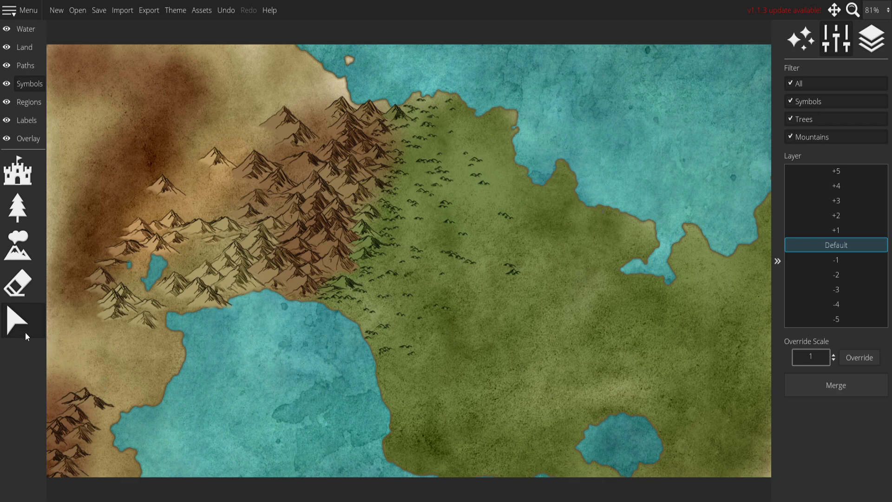
Step: Add small mountain symbols around the western side of the small lake and southwest of it out to the map's western edge
left_click(19, 253)
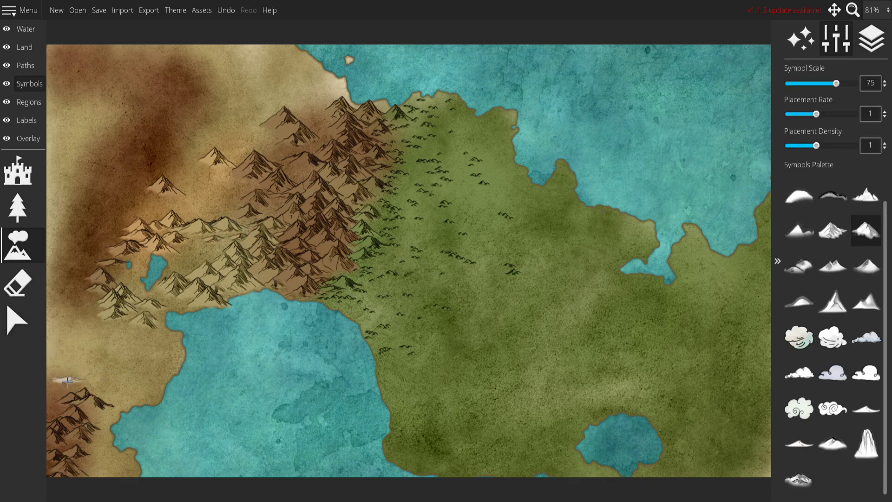
left_click(67, 346)
left_click(93, 337)
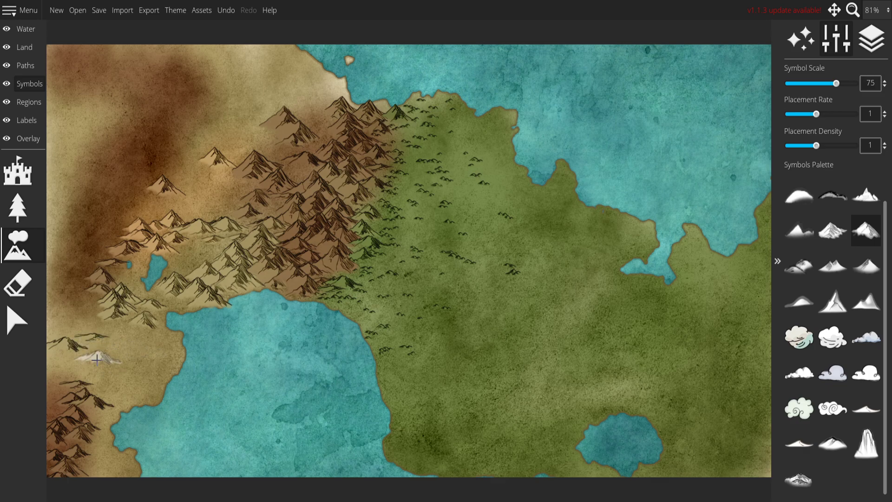
left_click(96, 291)
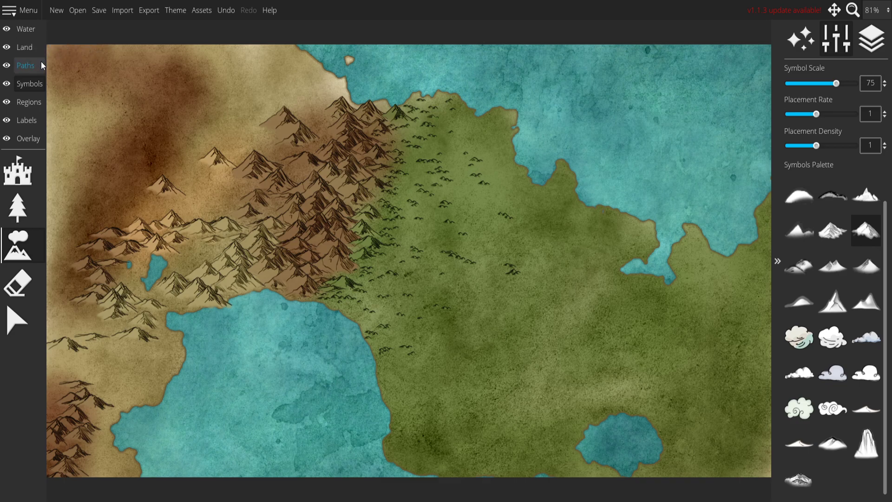
Step: Cover the western edge up to the northwest corner with small mountains and continue them along the northern edge to the coast
mouse_move(53, 60)
left_mouse_down()
mouse_move(91, 164)
mouse_move(94, 122)
mouse_move(59, 89)
mouse_move(100, 231)
left_mouse_up()
mouse_move(103, 100)
left_mouse_down()
mouse_move(83, 60)
mouse_move(119, 101)
mouse_move(100, 56)
mouse_move(116, 117)
left_mouse_up()
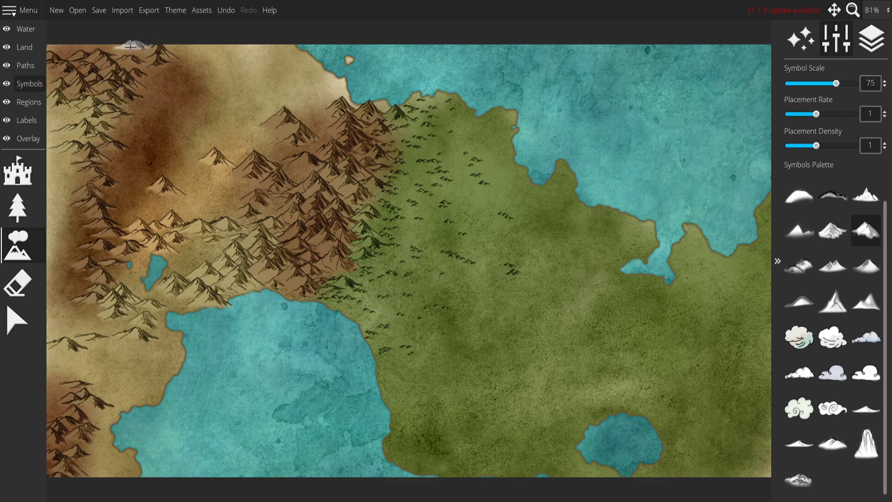
mouse_move(85, 48)
left_mouse_down()
mouse_move(222, 59)
mouse_move(171, 58)
mouse_move(271, 44)
mouse_move(255, 51)
mouse_move(348, 59)
mouse_move(237, 80)
mouse_move(246, 62)
mouse_move(278, 46)
mouse_move(339, 94)
mouse_move(312, 73)
mouse_move(334, 115)
mouse_move(316, 95)
mouse_move(328, 113)
left_mouse_up()
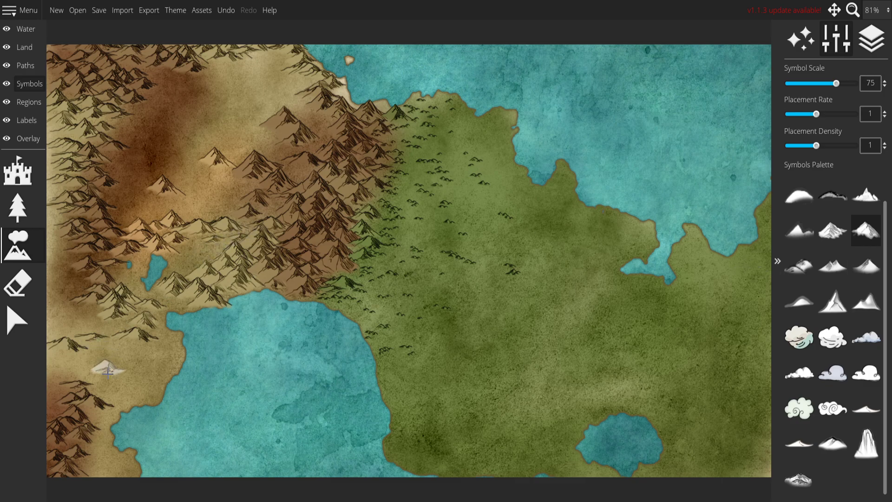
Step: Scatter small hill symbols across the arid land between the western mountains and the main range and around the small lake
left_click(799, 265)
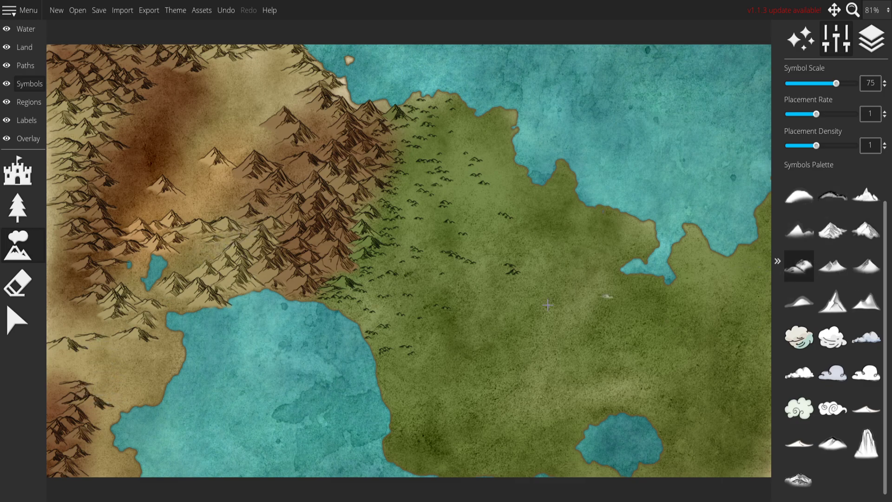
mouse_move(160, 78)
left_mouse_down()
mouse_move(300, 70)
mouse_move(202, 80)
mouse_move(277, 61)
mouse_move(289, 73)
mouse_move(290, 117)
mouse_move(308, 126)
left_mouse_up()
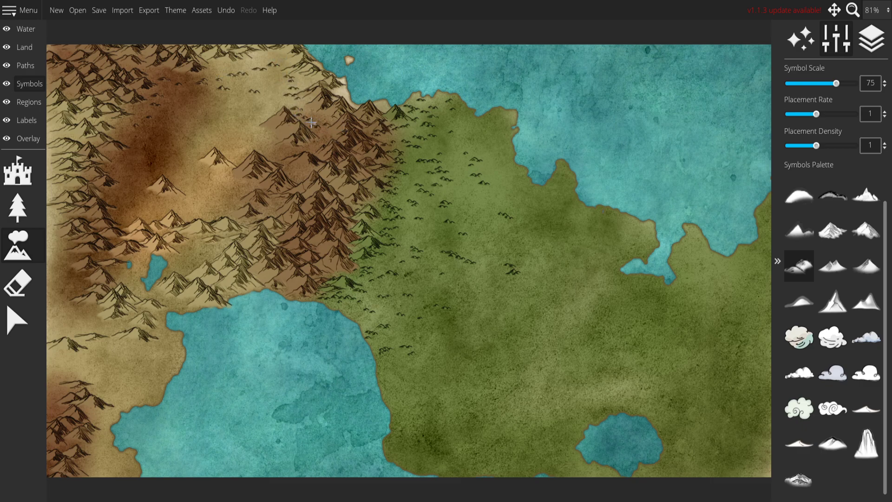
mouse_move(191, 160)
left_mouse_down()
mouse_move(139, 157)
mouse_move(196, 99)
mouse_move(147, 152)
mouse_move(211, 108)
mouse_move(278, 153)
left_mouse_up()
mouse_move(213, 182)
left_mouse_down()
mouse_move(169, 218)
mouse_move(129, 197)
mouse_move(126, 184)
mouse_move(179, 213)
mouse_move(122, 202)
mouse_move(135, 220)
left_mouse_up()
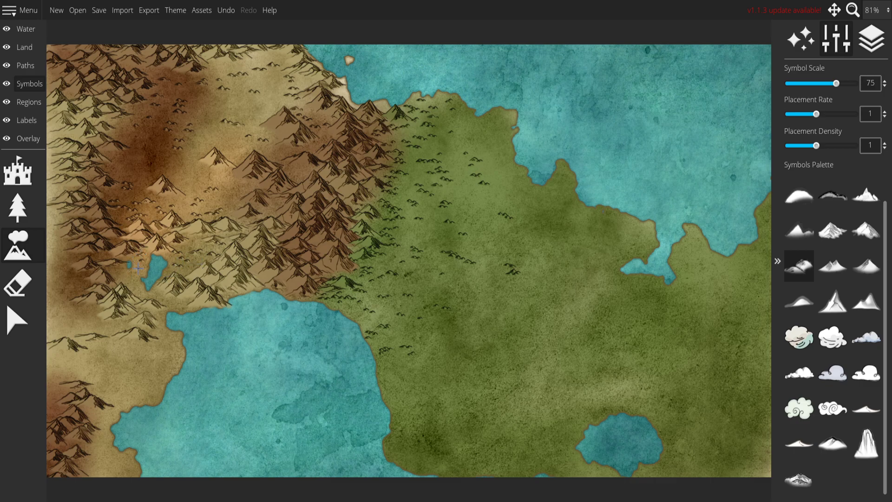
left_click_drag(122, 276, 168, 297)
left_click_drag(72, 320, 111, 328)
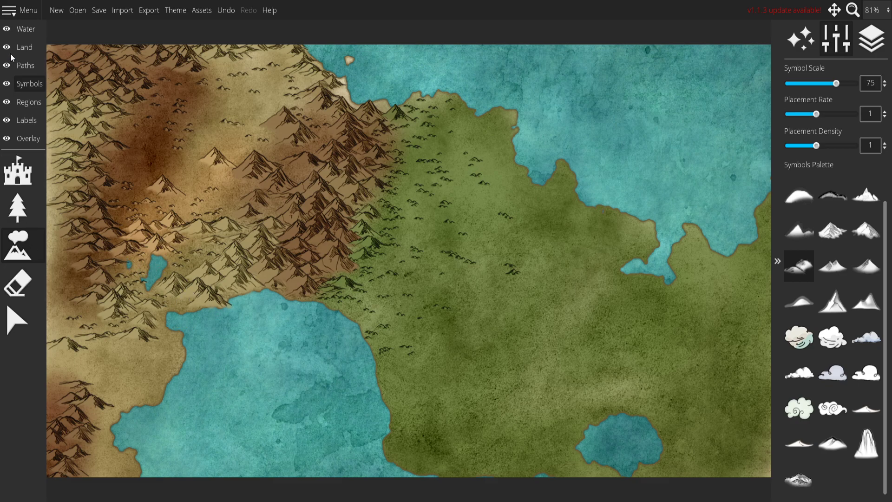
Step: Place small tree symbols among the foothills on the main range's eastern side, from the southern bay to the northern coast
left_click(24, 47)
left_click(17, 208)
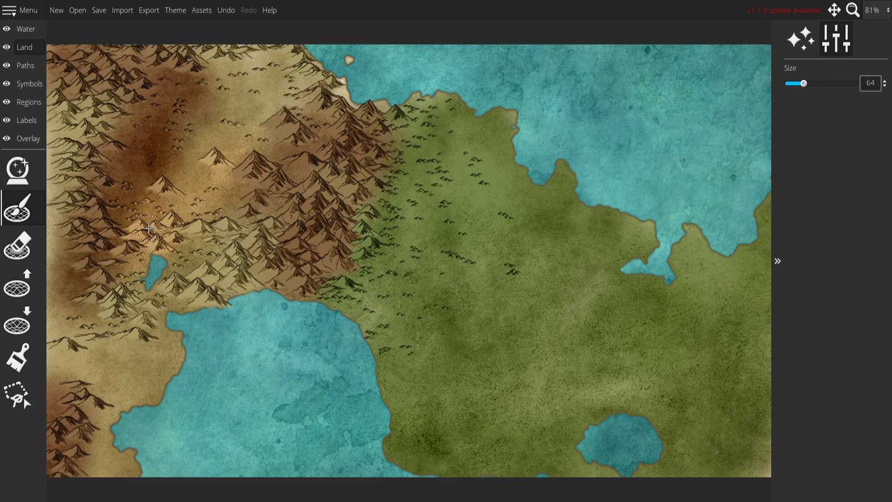
left_click(28, 83)
left_click(18, 207)
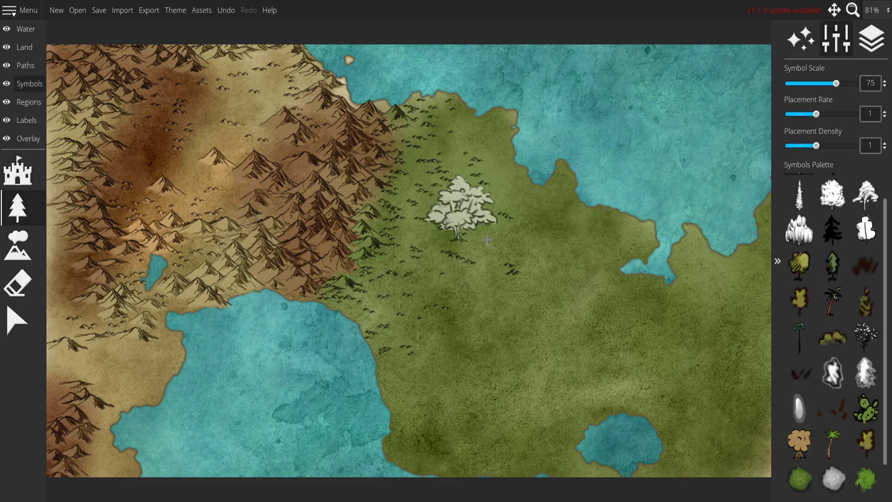
left_click(857, 374)
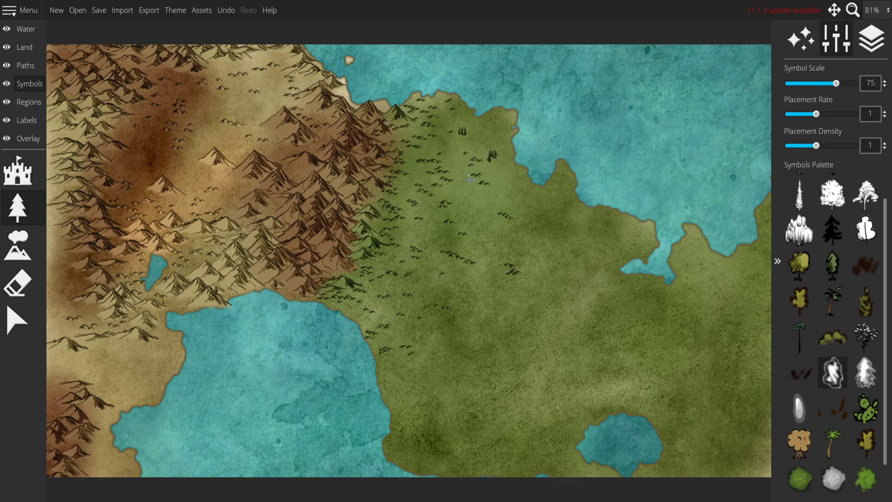
key("ctrl+z")
key("ctrl+z")
left_click(342, 302)
left_click_drag(341, 300, 379, 287)
left_click_drag(377, 238, 380, 248)
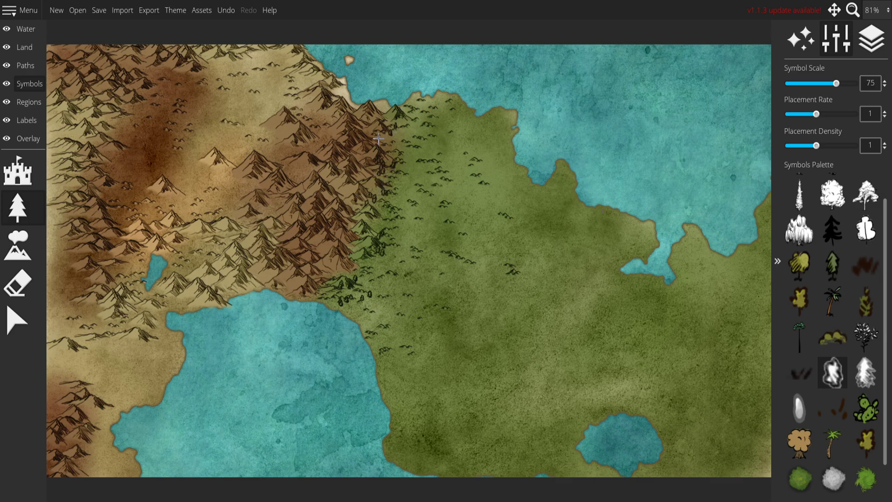
left_click_drag(397, 118, 407, 114)
Step: Scatter small trees over the green hills east of the range near the northern coast, leaving the central plain clear
mouse_move(524, 258)
left_mouse_down()
mouse_move(584, 265)
mouse_move(478, 288)
left_mouse_up()
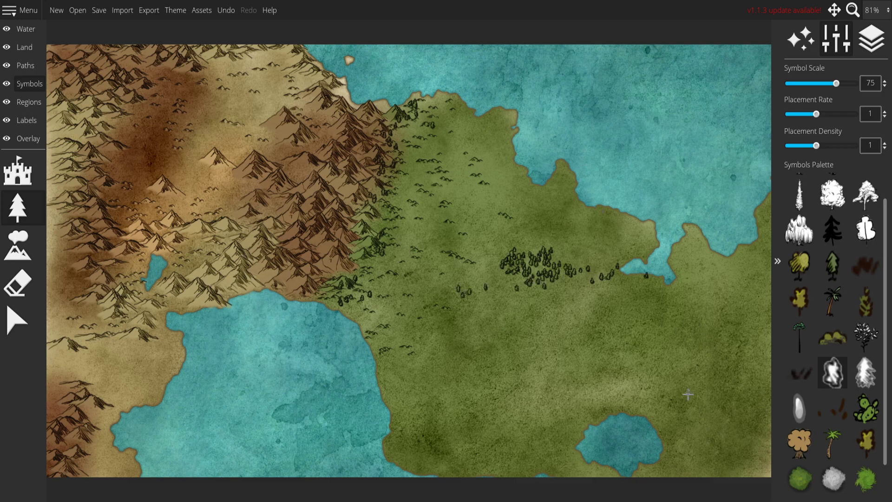
key("ctrl+z")
mouse_move(408, 131)
left_mouse_down()
mouse_move(417, 155)
mouse_move(407, 137)
mouse_move(459, 165)
mouse_move(428, 183)
mouse_move(422, 162)
mouse_move(441, 139)
mouse_move(438, 121)
left_mouse_up()
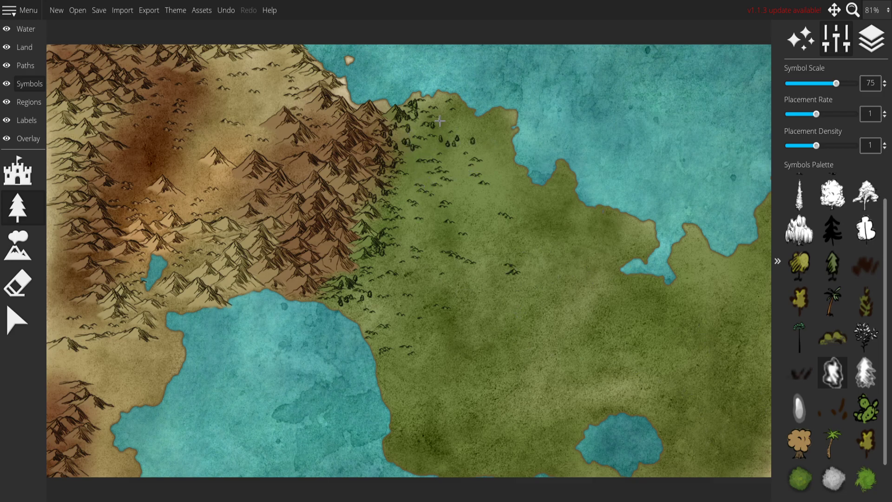
key("ctrl+z")
mouse_move(487, 121)
left_mouse_down()
mouse_move(443, 128)
mouse_move(455, 119)
mouse_move(422, 141)
mouse_move(416, 161)
mouse_move(427, 155)
mouse_move(434, 182)
mouse_move(450, 166)
mouse_move(461, 169)
mouse_move(457, 184)
mouse_move(422, 195)
mouse_move(443, 202)
mouse_move(442, 181)
mouse_move(428, 195)
left_mouse_up()
left_click_drag(477, 159, 485, 164)
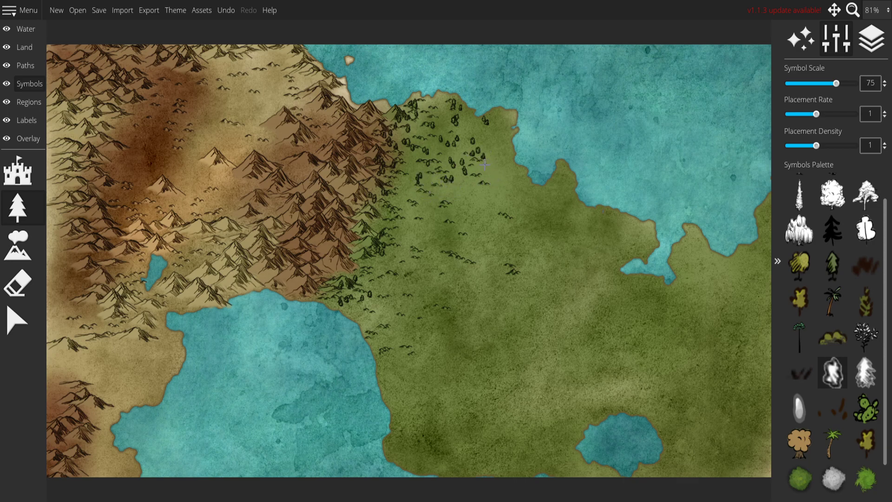
mouse_move(428, 177)
left_mouse_down()
mouse_move(405, 164)
mouse_move(389, 196)
mouse_move(438, 99)
mouse_move(432, 109)
mouse_move(468, 124)
left_mouse_up()
mouse_move(438, 195)
left_mouse_down()
mouse_move(473, 184)
mouse_move(450, 179)
left_mouse_up()
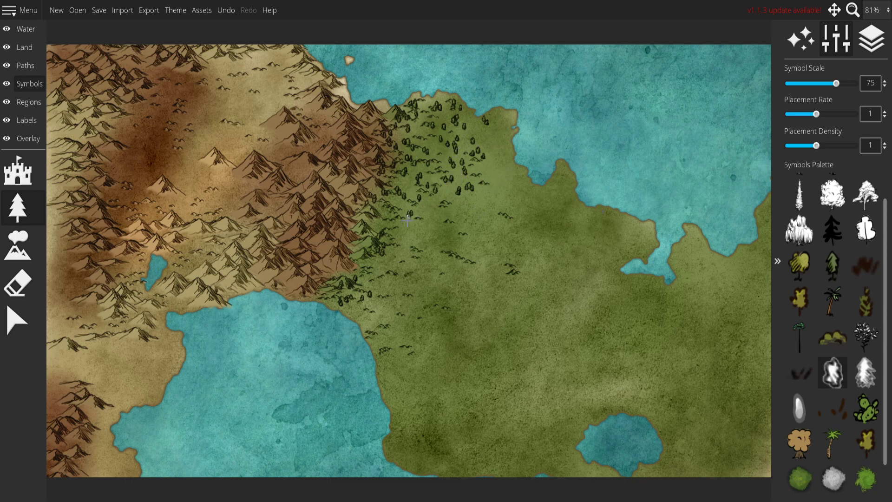
Step: Fill in small trees along the middle and southern foothills of the main range down to the bay's shore
left_click_drag(403, 210, 406, 232)
mouse_move(373, 291)
left_mouse_down()
mouse_move(397, 272)
mouse_move(368, 264)
mouse_move(428, 296)
mouse_move(387, 270)
mouse_move(370, 293)
left_mouse_up()
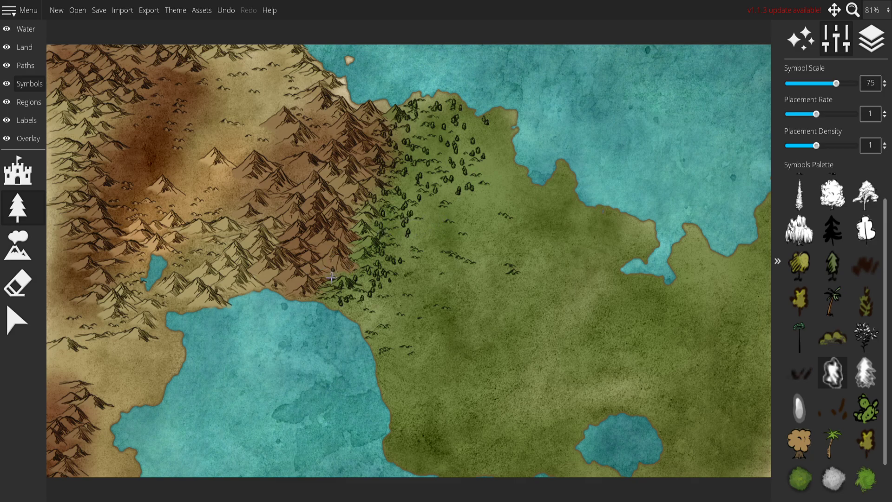
mouse_move(327, 284)
left_mouse_down()
mouse_move(341, 295)
mouse_move(334, 304)
left_mouse_up()
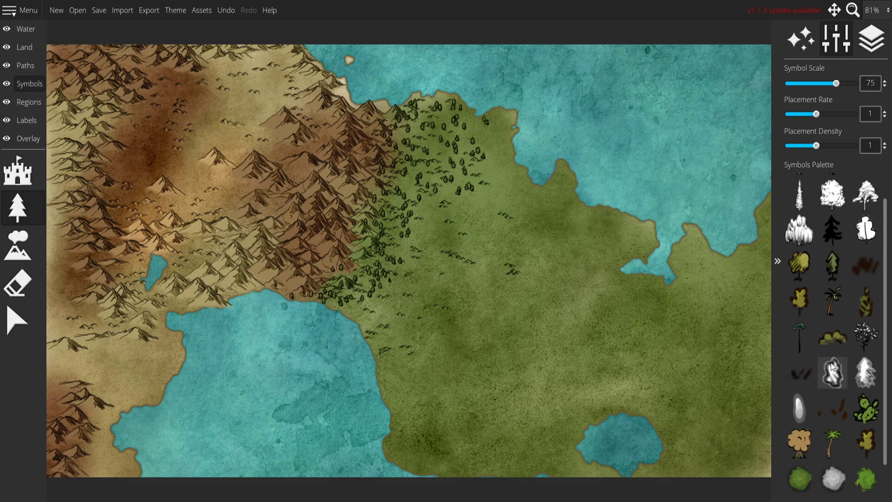
Step: Look through the available tree symbols
scroll(829, 366, "down", 1)
scroll(827, 383, "up", 2)
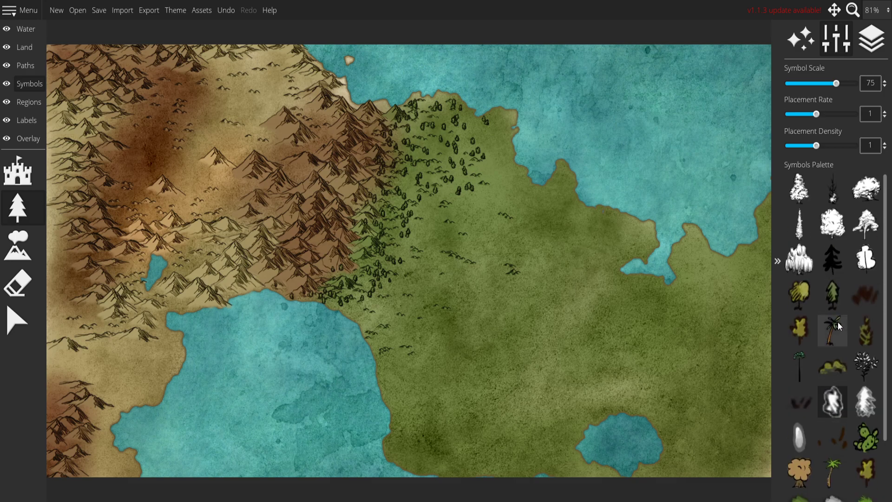
scroll(843, 339, "down", 2)
scroll(850, 354, "up", 1)
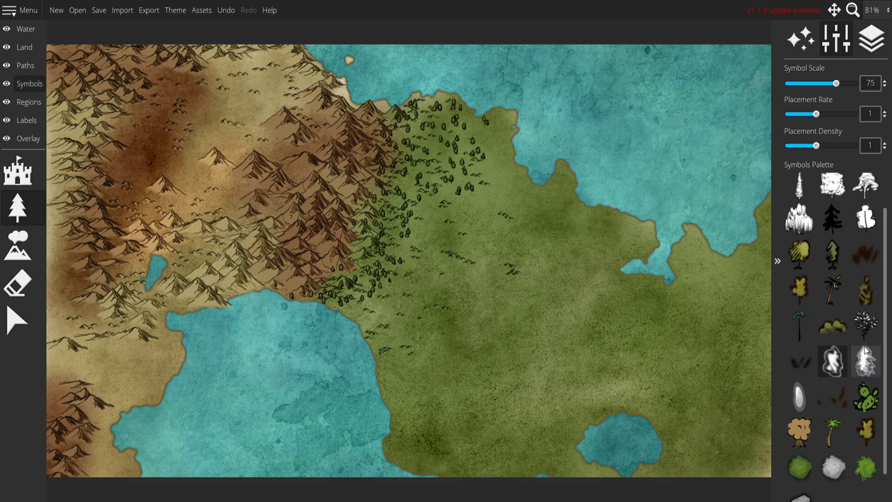
scroll(859, 354, "down", 1)
scroll(851, 411, "up", 2)
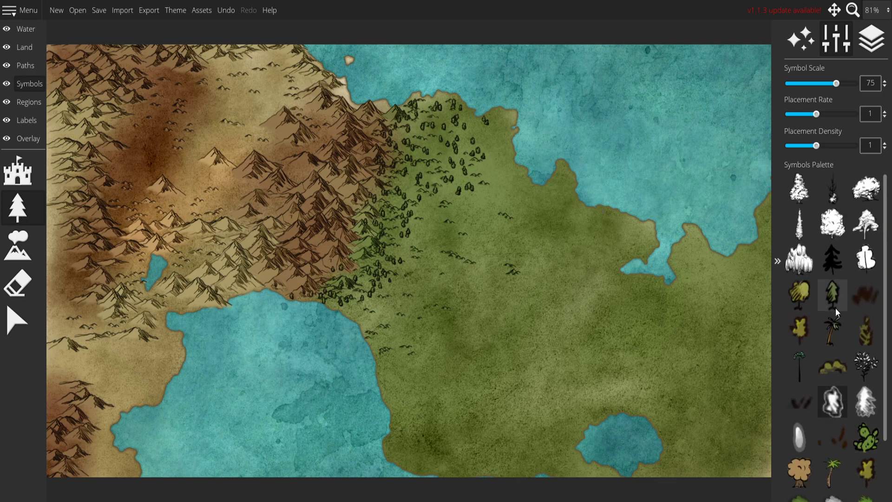
scroll(854, 355, "down", 2)
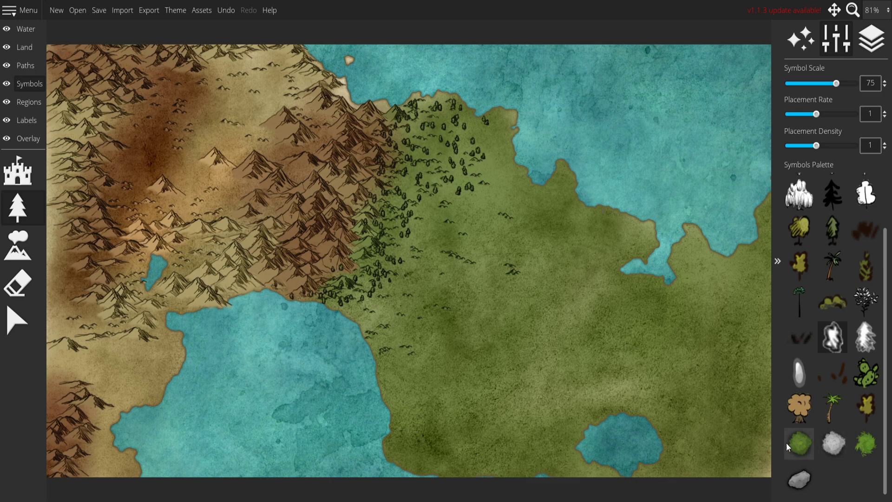
scroll(856, 388, "up", 2)
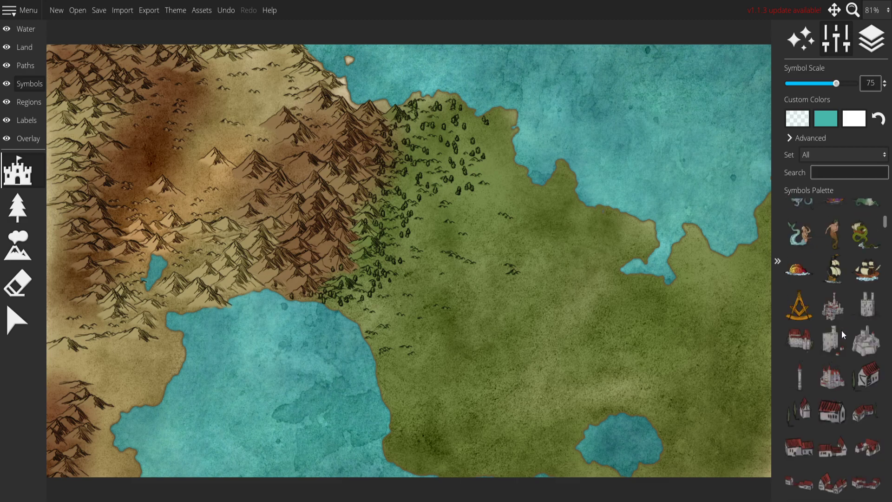
left_click(838, 233)
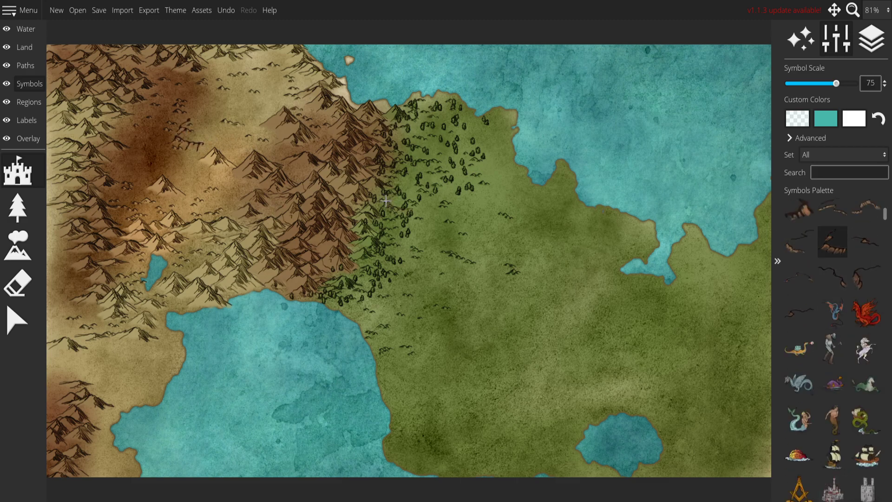
left_click(285, 76)
key("ctrl+z")
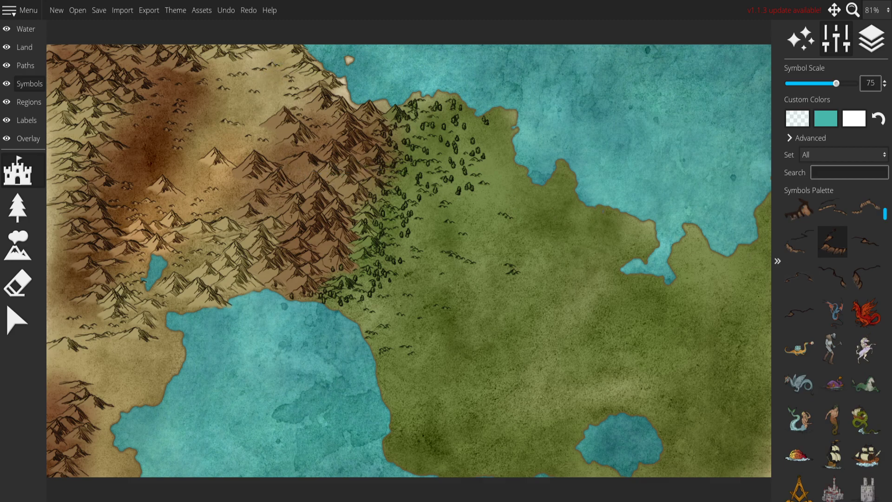
Step: Place two long cliff symbols in the arid land between the western mountains and the main range
left_click(865, 277)
left_click(866, 210)
left_click(229, 109)
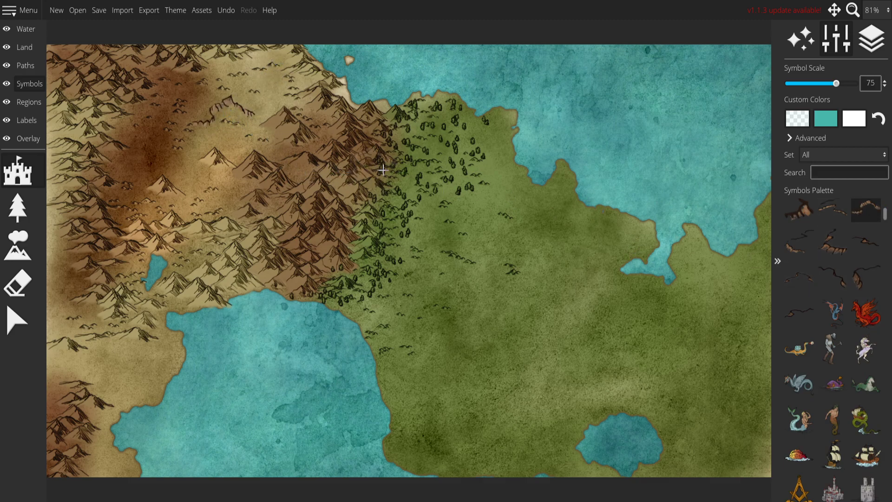
left_click(156, 163)
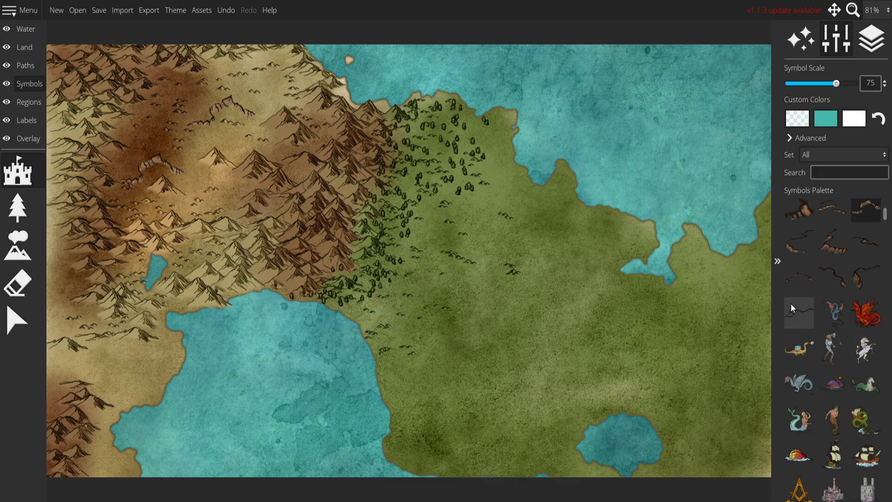
Step: Choose a white leafless tree symbol and set the symbol scale to 25
scroll(810, 222, "up", 1)
scroll(810, 221, "up", 4)
scroll(836, 362, "down", 10)
scroll(837, 388, "down", 6)
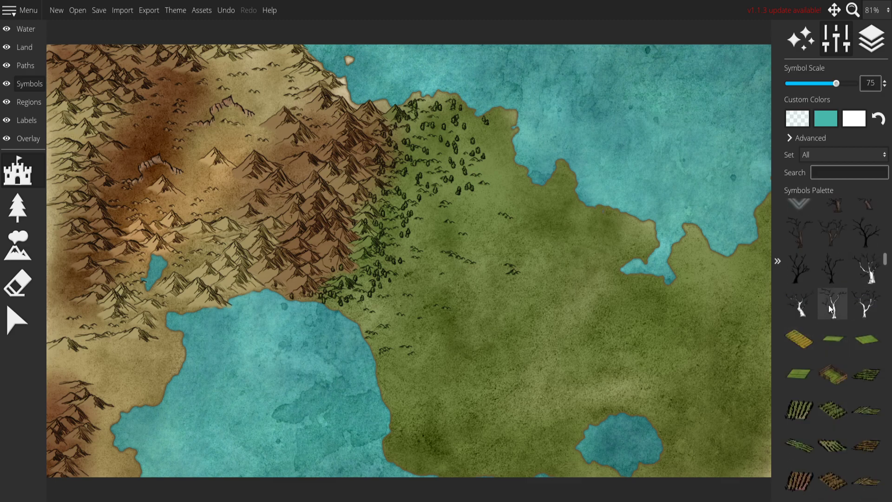
left_click(799, 304)
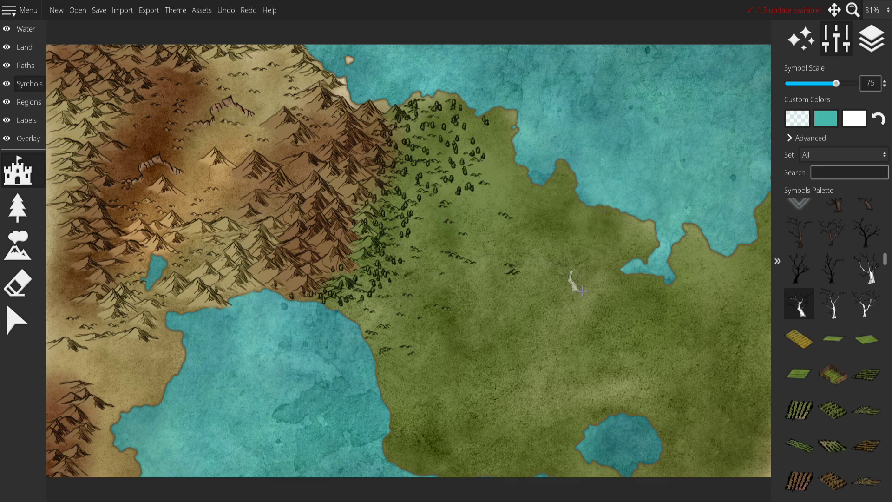
scroll(850, 321, "down", 3)
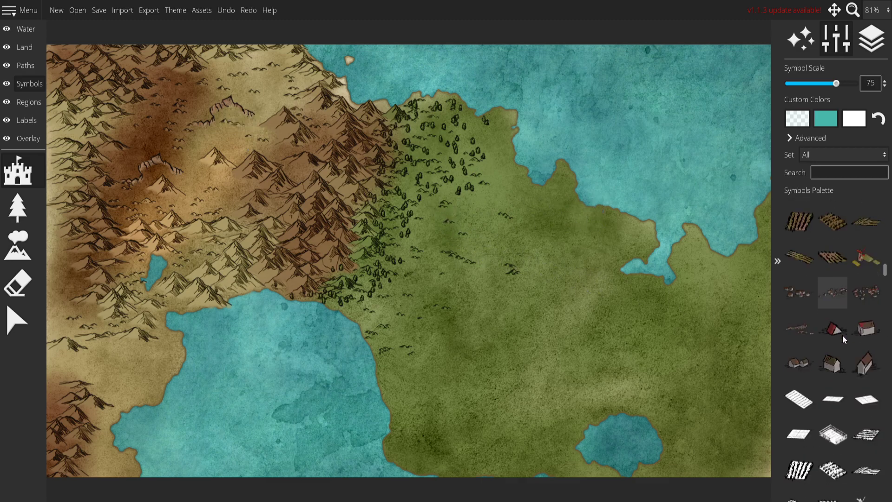
scroll(850, 338, "up", 6)
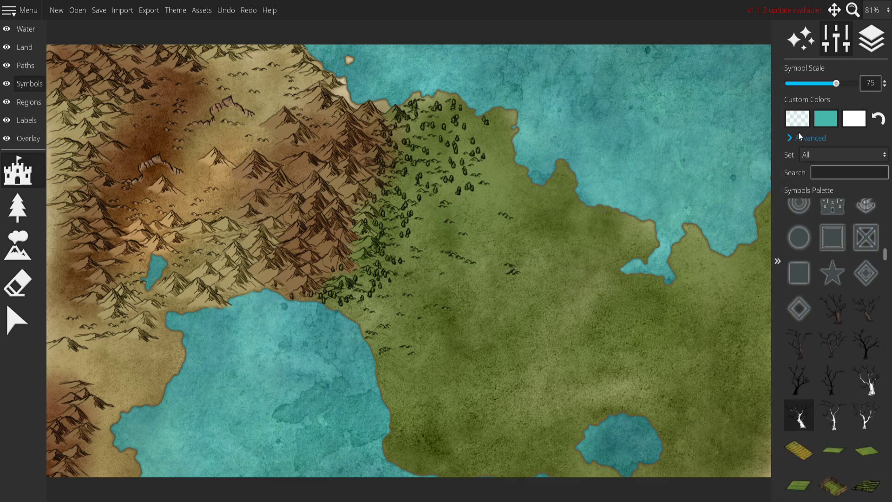
left_click_drag(822, 83, 227, 84)
left_click(798, 84)
Step: Set the first custom symbol colour to fully transparent 00050505 and the second custom colour to opaque near-black 050505
left_click(798, 119)
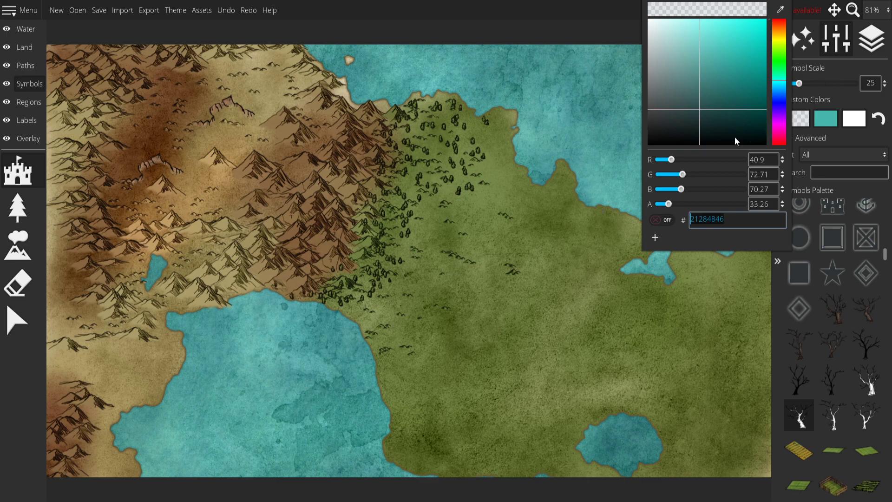
mouse_move(683, 139)
left_mouse_down()
mouse_move(653, 126)
mouse_move(639, 141)
mouse_move(648, 142)
left_mouse_up()
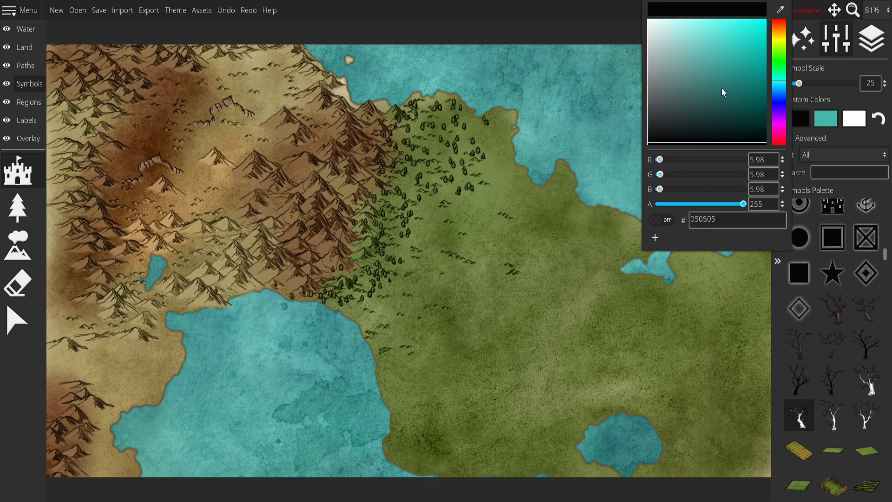
left_click_drag(738, 203, 657, 205)
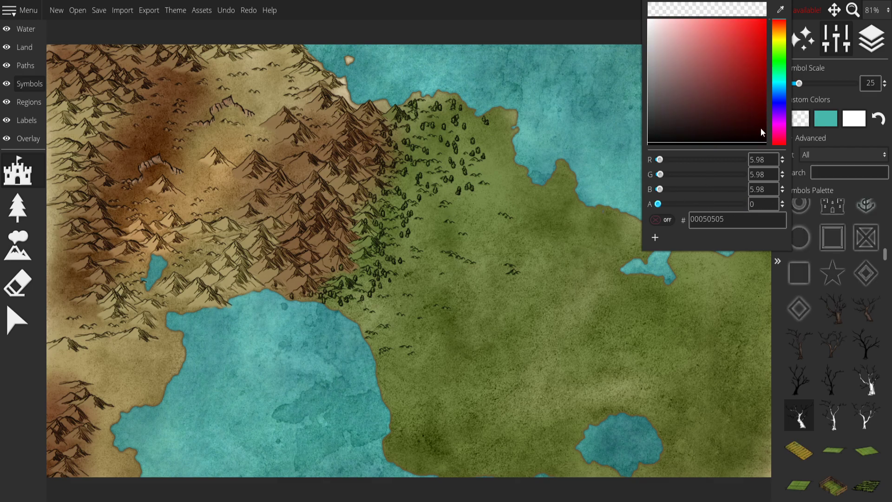
left_click(829, 119)
left_click_drag(744, 104, 679, 148)
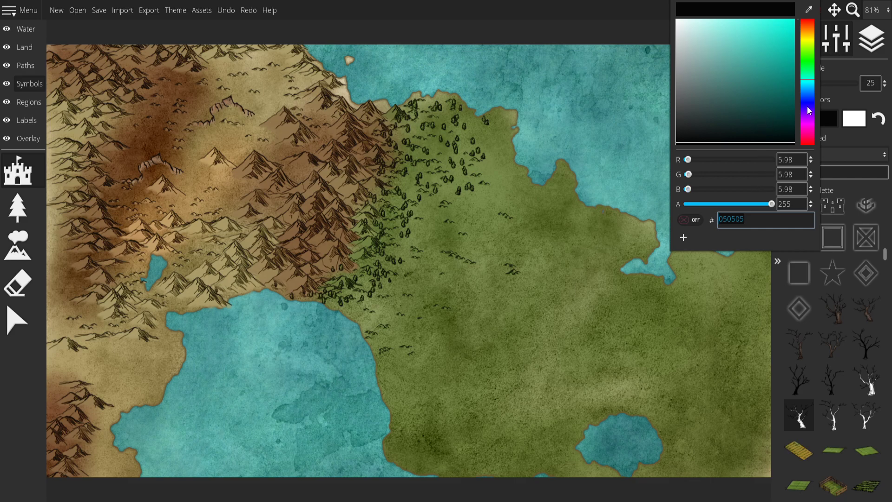
Step: Place brown leafless tree symbols of different shapes in the northern arid land and on the dark western ground
left_click(786, 331)
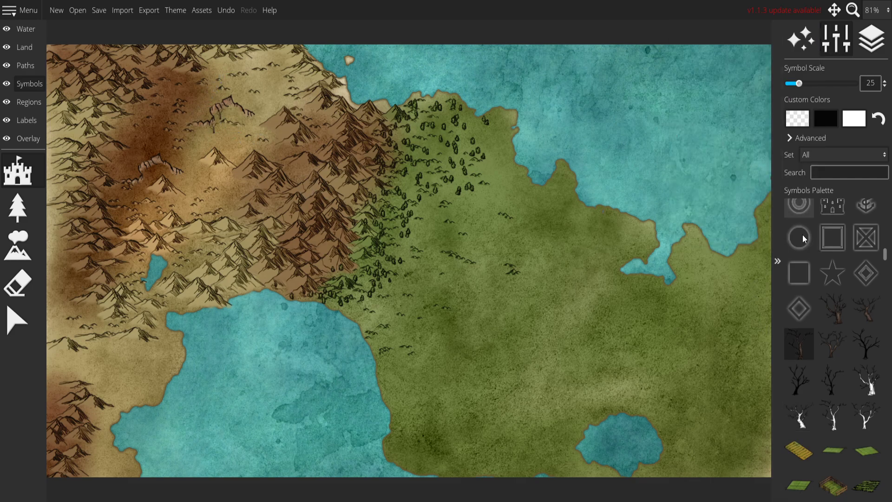
left_click(840, 318)
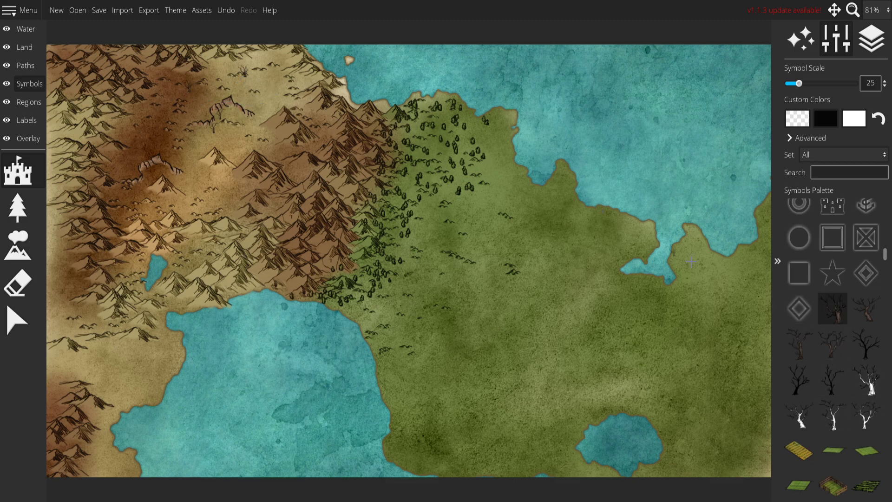
left_click(866, 310)
left_click(154, 112)
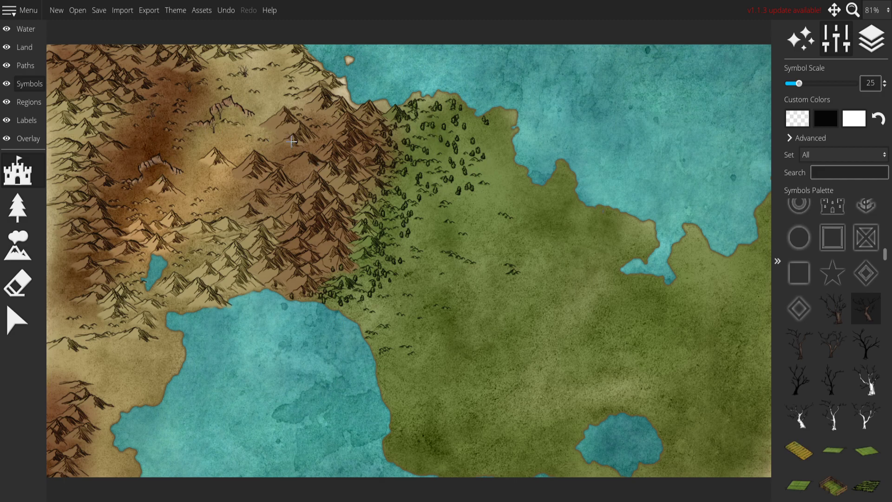
Step: Add more white and dark leafless trees between the western mountains and the main range, down to the hills beside the small lake
left_click(835, 413)
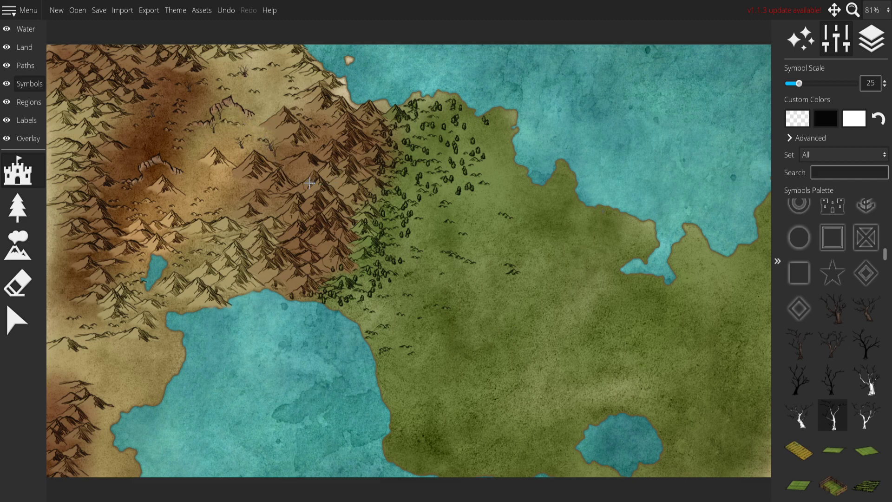
left_click(865, 412)
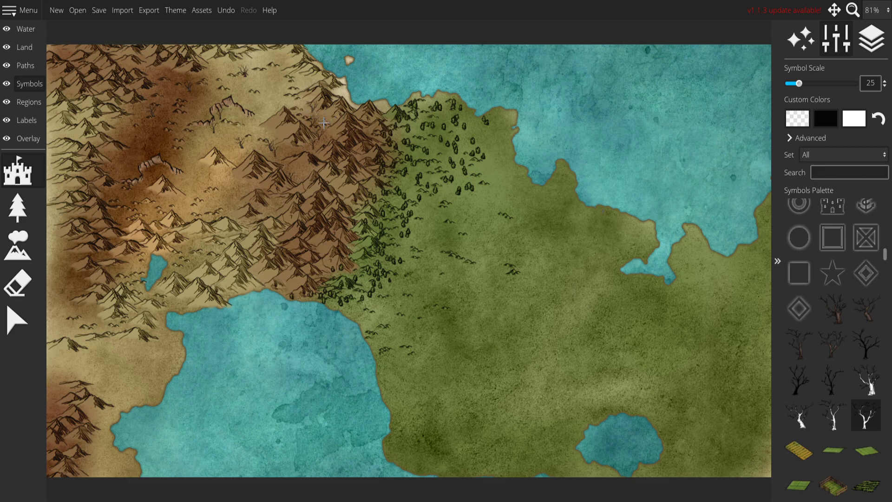
left_click(866, 344)
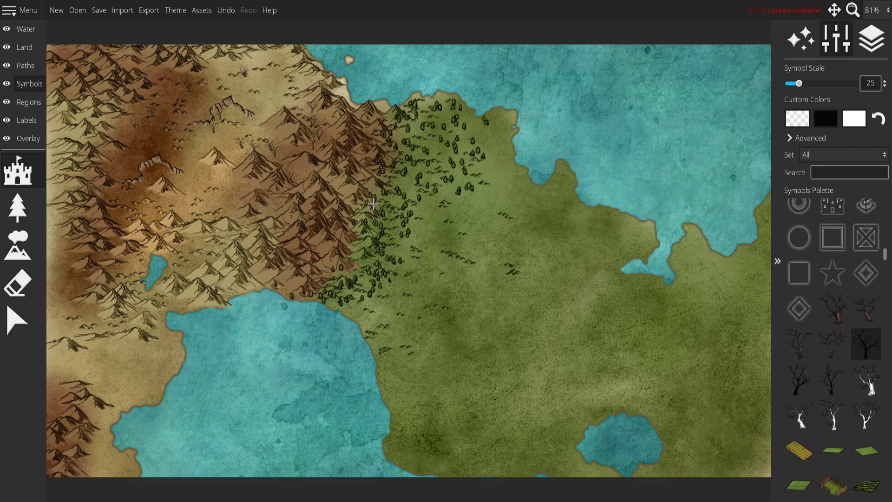
left_click(842, 307)
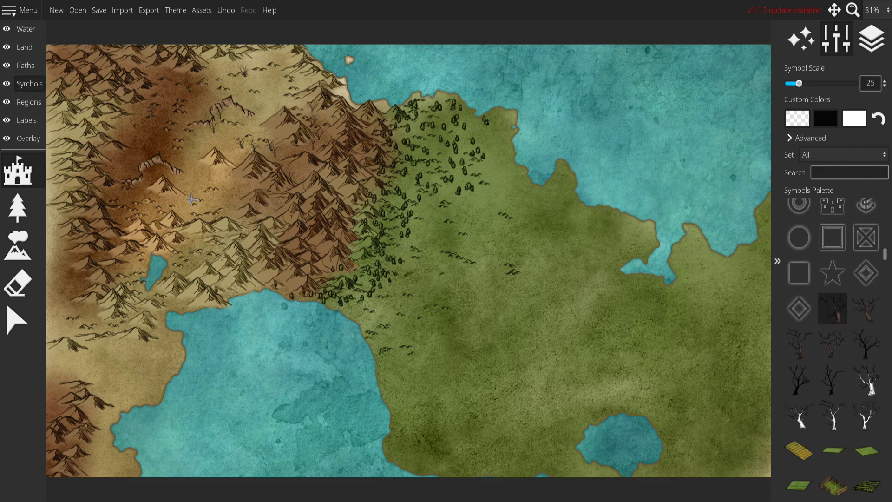
left_click(235, 232)
left_click(202, 246)
Step: Place white leafless trees near the northern coast and along the western slopes of the main range
scroll(845, 378, "down", 3)
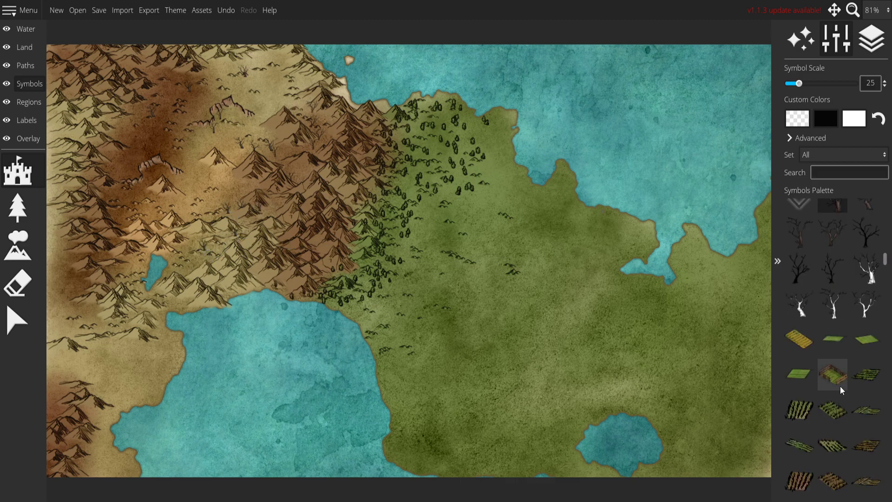
left_click(810, 309)
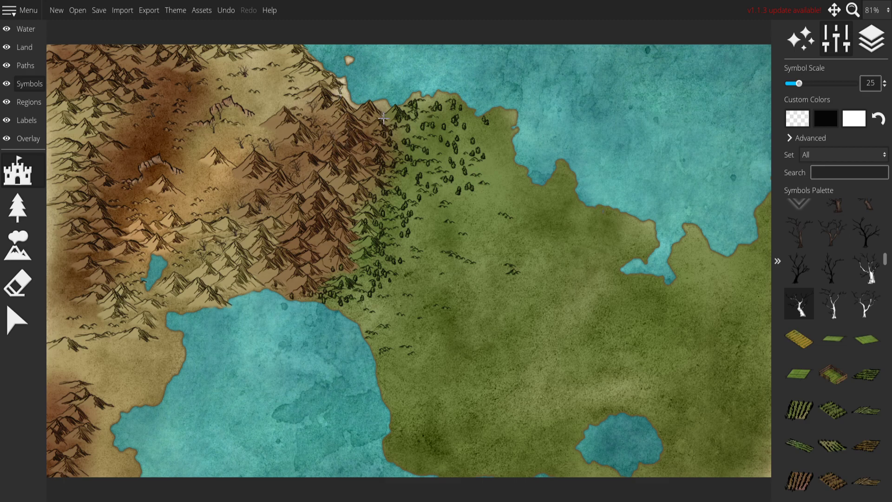
left_click(379, 103)
left_click(272, 146)
left_click(238, 178)
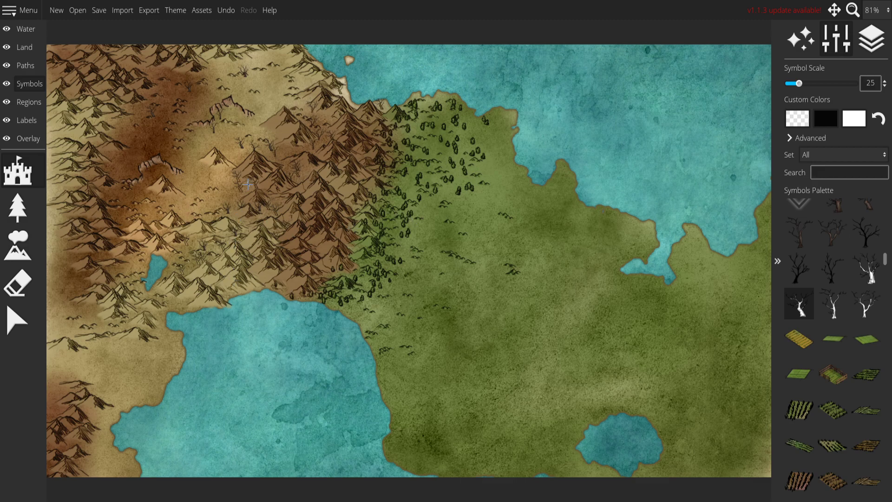
left_click(270, 121)
Step: Switch to tree painting, choose a white fuzzy conifer symbol and set the symbol scale to 55
scroll(831, 353, "down", 3)
scroll(849, 321, "up", 7)
left_click(17, 207)
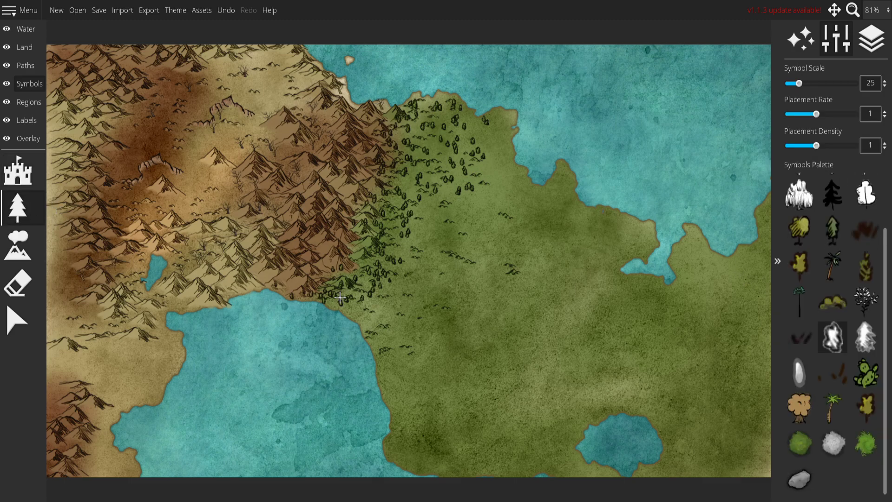
left_click(866, 344)
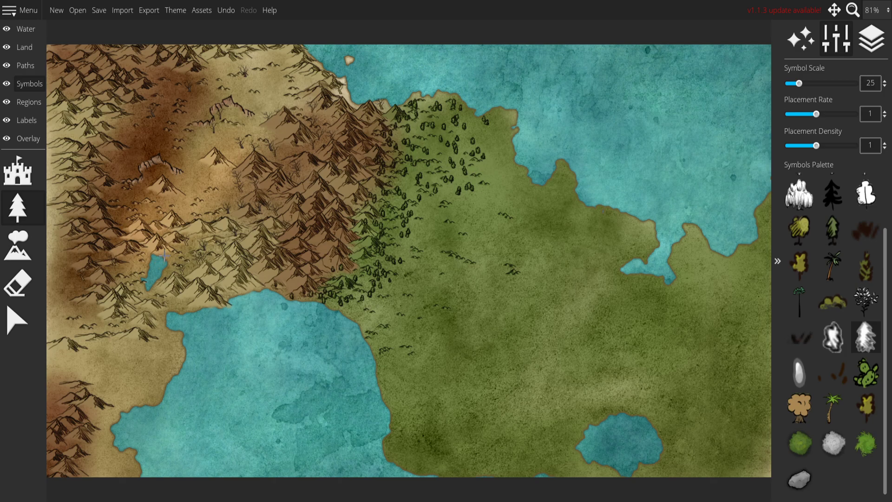
left_click_drag(800, 88, 808, 89)
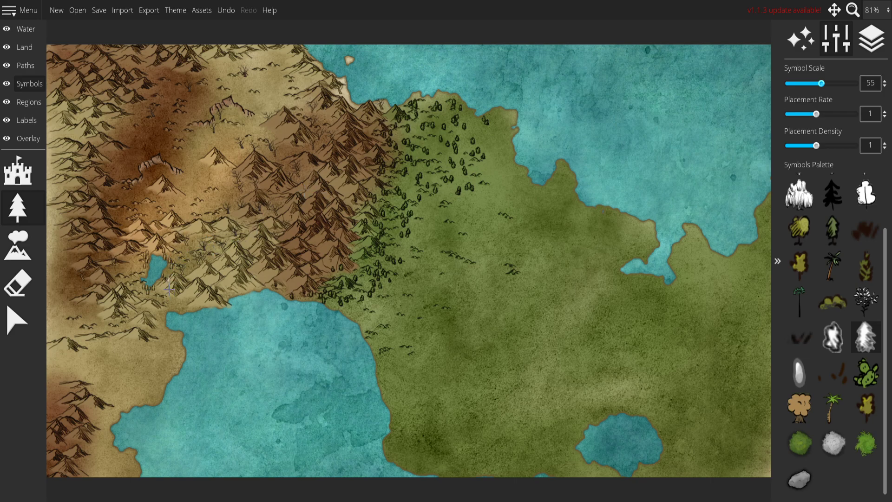
Step: Try painting dark scrub marks on the green plain and the arid land, and undo the strokes
left_click(799, 337)
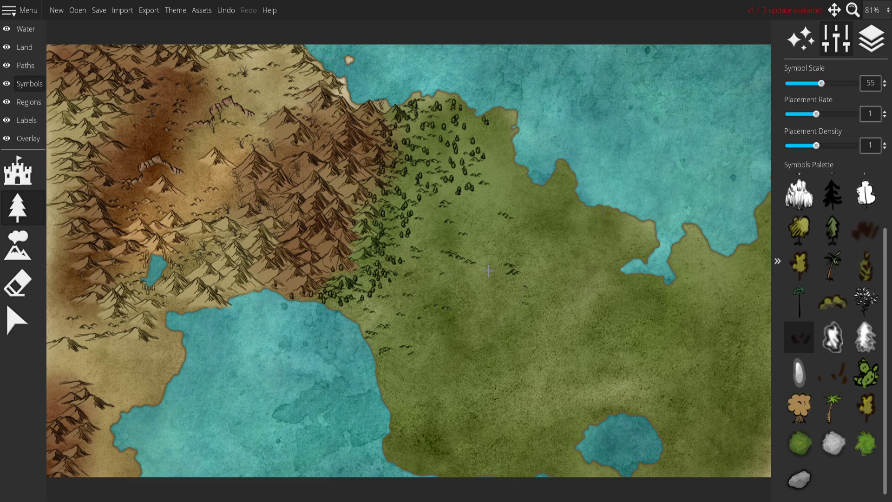
key("ctrl+z")
left_click(572, 417)
key("ctrl+z")
left_click(241, 128)
left_click(873, 373)
key("ctrl+z")
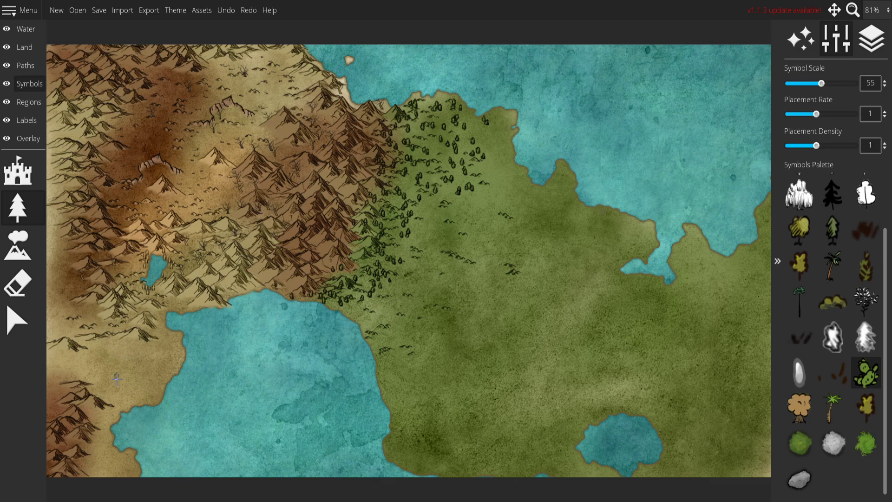
Step: Try scattering cacti at symbol scale 20 over the southwestern arid land, and undo them
left_click(90, 355)
left_click_drag(792, 86, 795, 85)
left_click(73, 354)
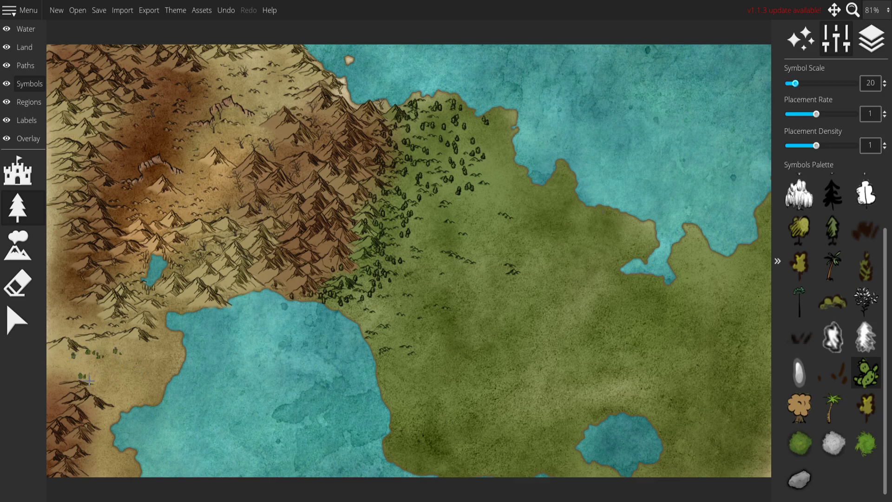
key("ctrl+z")
key("ctrl+z")
key("ctrl+z")
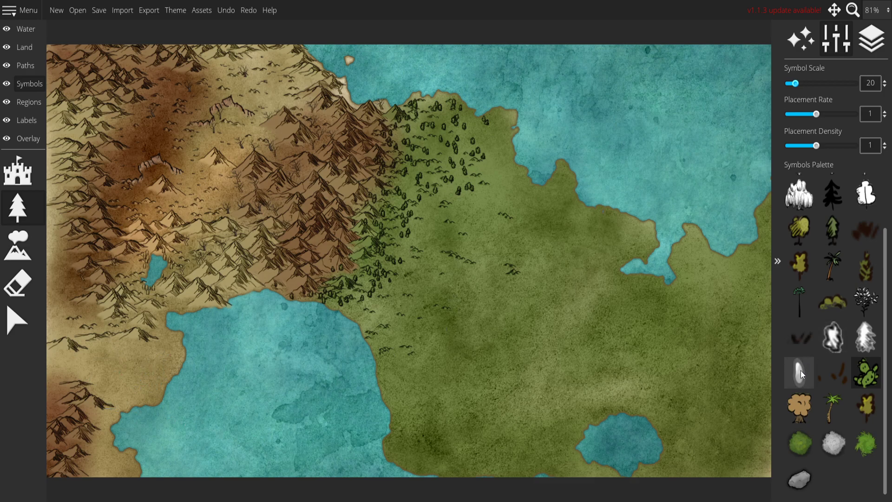
Step: Choose the slim dark conifer symbol and set the symbol scale to 10
scroll(855, 302, "up", 2)
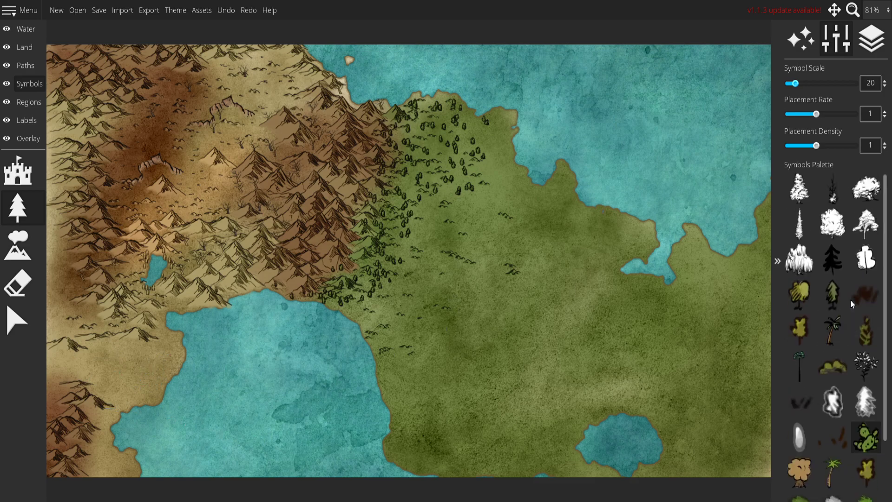
left_click(833, 188)
key("bracketleft")
key("bracketleft")
Step: Try painting conifers in the arid land and in a row across the southeastern plain, undoing both strokes
left_click(223, 193)
key("ctrl+z")
mouse_move(557, 324)
left_mouse_down()
mouse_move(569, 338)
mouse_move(636, 343)
left_mouse_up()
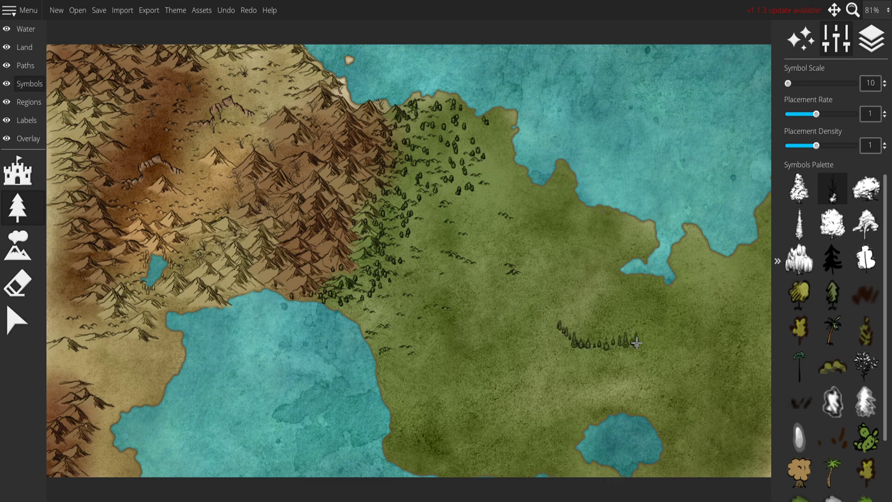
key("ctrl+z")
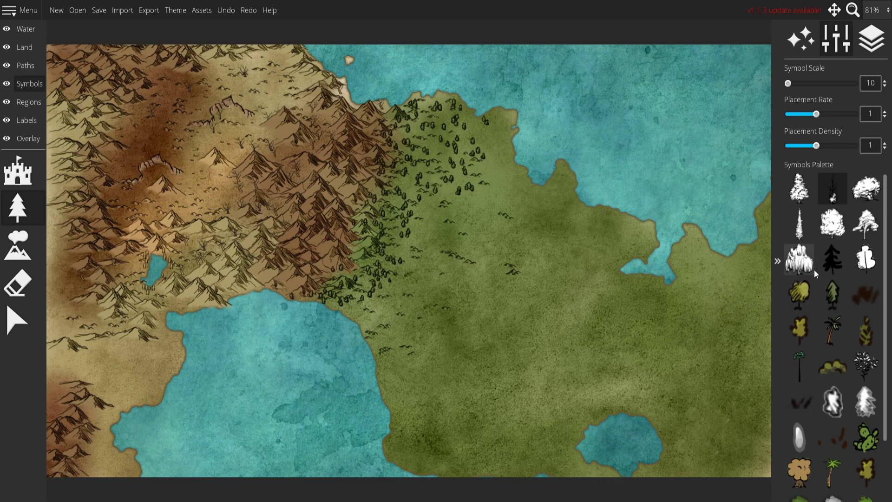
Step: Compare several tree symbols, return to the slim dark conifer and paint a band of conifers along the southeastern lake's northwestern shore
left_click(803, 221)
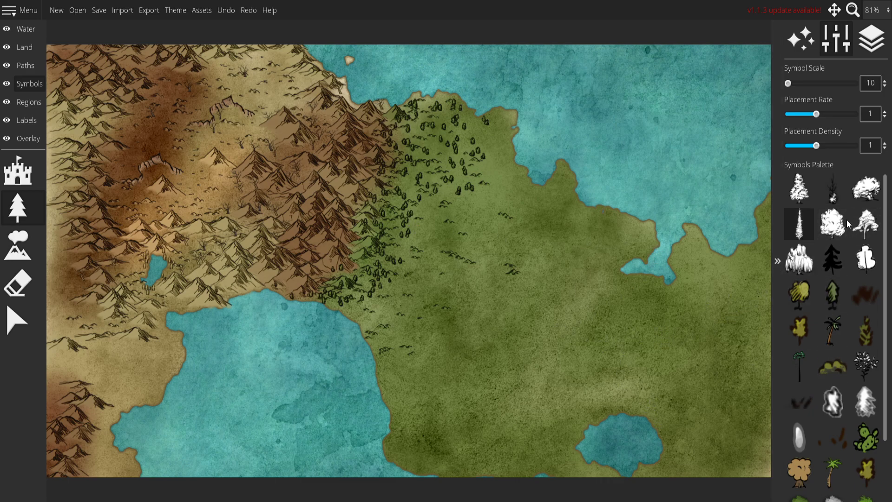
left_click(845, 220)
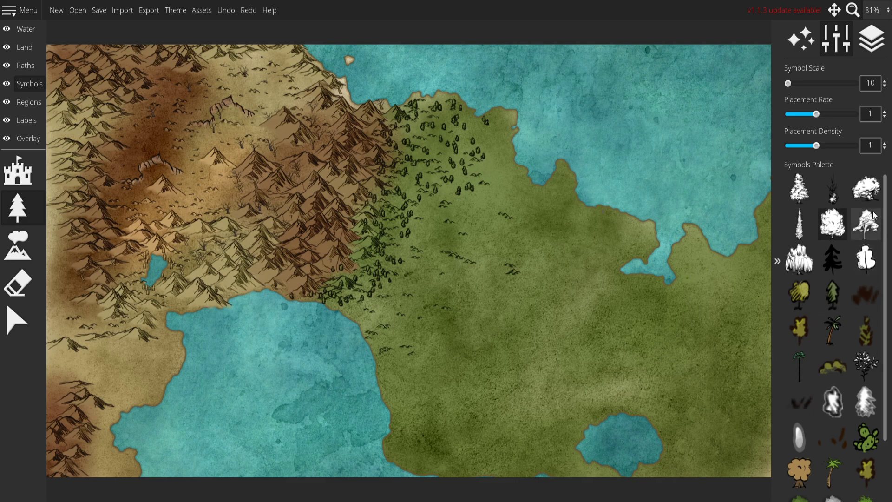
left_click(832, 188)
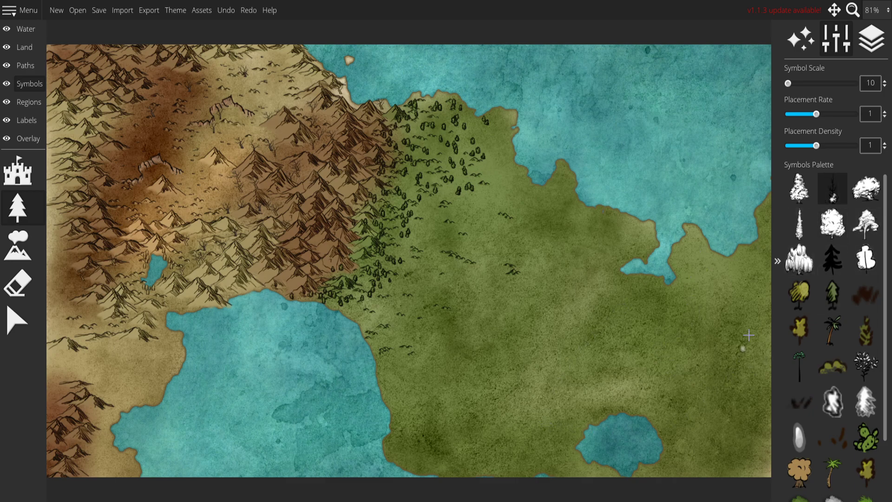
left_click(799, 188)
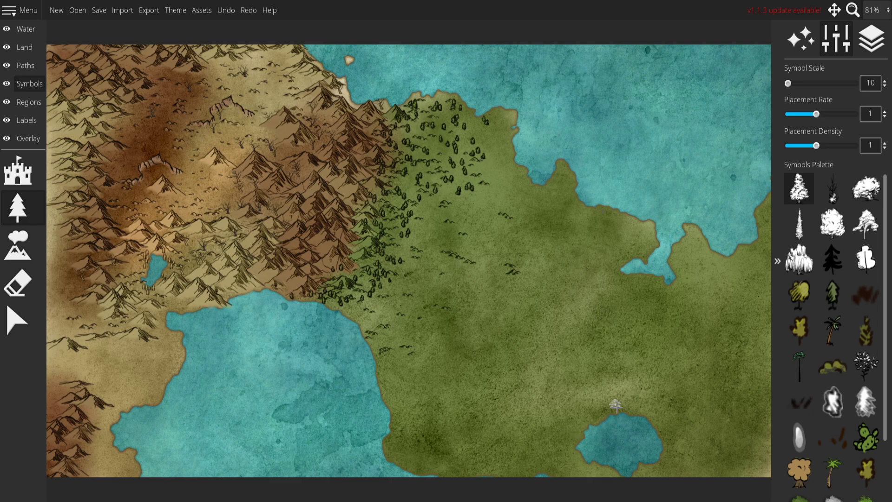
left_click(831, 188)
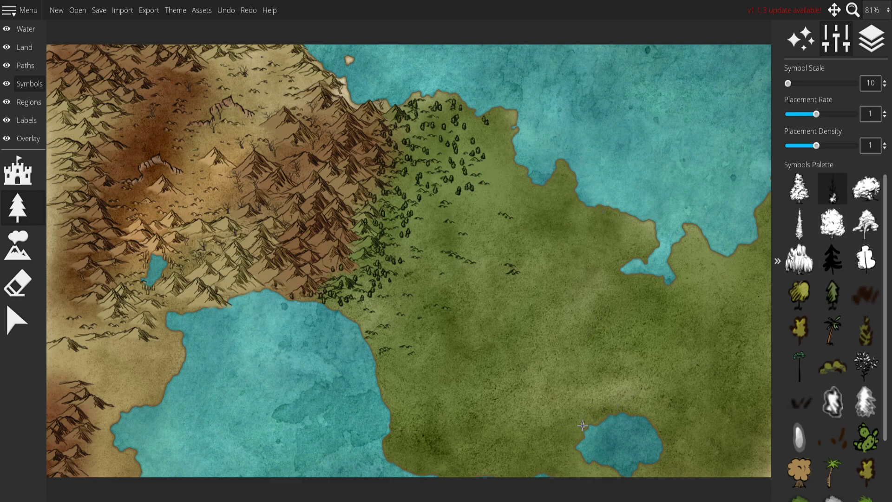
mouse_move(580, 435)
left_mouse_down()
mouse_move(623, 401)
mouse_move(592, 416)
mouse_move(599, 411)
mouse_move(482, 435)
mouse_move(547, 405)
mouse_move(557, 426)
mouse_move(543, 439)
mouse_move(567, 424)
mouse_move(561, 445)
mouse_move(567, 421)
mouse_move(570, 451)
mouse_move(569, 430)
mouse_move(552, 460)
mouse_move(576, 434)
mouse_move(553, 454)
mouse_move(551, 436)
left_mouse_up()
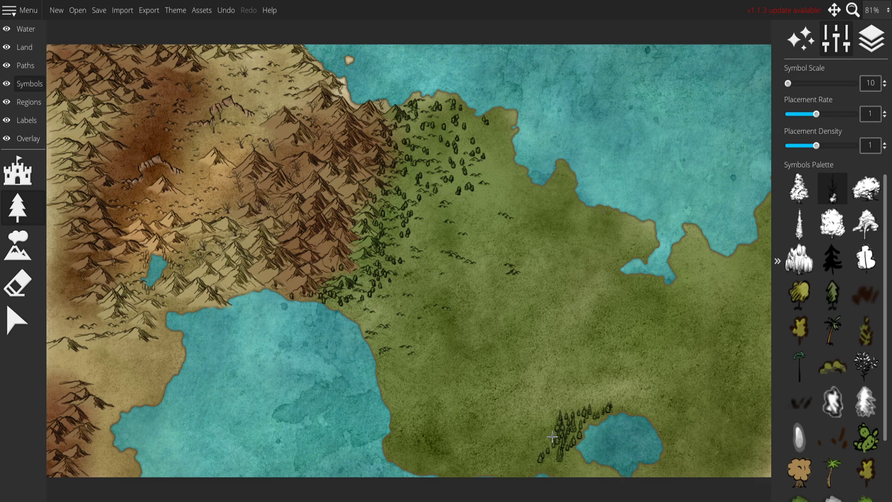
Step: Raise the placement density to 1.45 and the placement rate to 1.25, and paint conifers north and east of the southeastern lake
left_click_drag(815, 147, 832, 149)
left_click_drag(816, 114, 826, 114)
mouse_move(592, 407)
left_mouse_down()
mouse_move(638, 399)
mouse_move(624, 405)
mouse_move(614, 396)
mouse_move(646, 402)
mouse_move(604, 387)
mouse_move(731, 412)
mouse_move(660, 399)
mouse_move(714, 386)
mouse_move(697, 393)
mouse_move(687, 385)
mouse_move(750, 361)
mouse_move(667, 366)
mouse_move(660, 379)
mouse_move(716, 362)
mouse_move(681, 371)
mouse_move(702, 381)
mouse_move(668, 402)
mouse_move(747, 387)
mouse_move(767, 436)
mouse_move(752, 463)
mouse_move(692, 468)
mouse_move(748, 473)
mouse_move(703, 464)
mouse_move(713, 477)
mouse_move(739, 457)
mouse_move(780, 472)
mouse_move(729, 431)
mouse_move(699, 460)
mouse_move(740, 462)
mouse_move(708, 447)
left_mouse_up()
Step: Undo all the conifer strokes painted around the southeastern lake
key("ctrl+z")
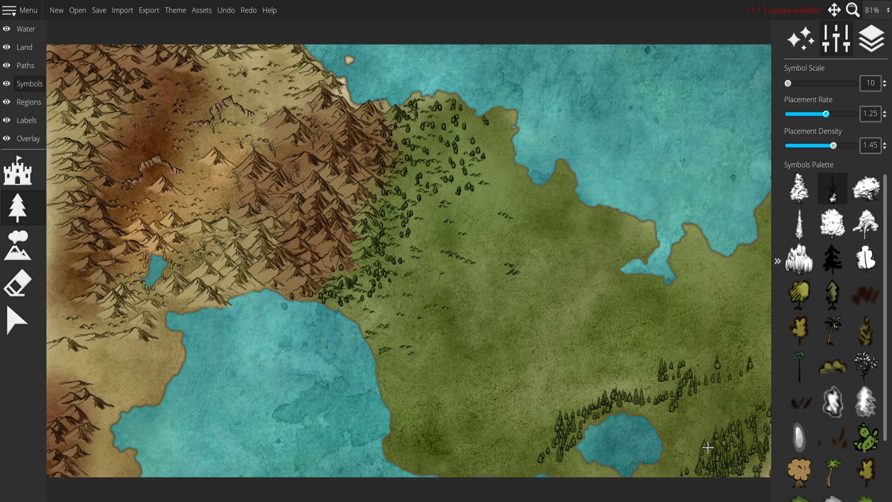
key("ctrl+z")
key("ctrl+z")
key("ctrl+z")
key("ctrl+z")
key("ctrl+z")
key("ctrl+z")
key("ctrl+z")
key("ctrl+z")
key("ctrl+z")
key("ctrl+z")
key("ctrl+z")
key("ctrl+z")
key("ctrl+z")
key("ctrl+z")
key("ctrl+z")
key("ctrl+z")
key("ctrl+z")
key("ctrl+z")
key("ctrl+z")
Step: Set the placement rate to 0.6 and density to 0.75, and paint a loose conifer forest west and north of the southeastern lake
left_click_drag(826, 121, 807, 146)
mouse_move(581, 415)
left_mouse_down()
mouse_move(581, 392)
mouse_move(579, 415)
mouse_move(547, 455)
mouse_move(566, 428)
mouse_move(520, 449)
mouse_move(550, 428)
mouse_move(533, 431)
mouse_move(600, 401)
mouse_move(564, 415)
mouse_move(538, 411)
mouse_move(626, 323)
mouse_move(565, 384)
mouse_move(593, 350)
mouse_move(506, 393)
mouse_move(522, 400)
mouse_move(516, 407)
mouse_move(451, 427)
mouse_move(450, 449)
mouse_move(627, 283)
mouse_move(643, 292)
mouse_move(636, 320)
mouse_move(665, 317)
mouse_move(754, 345)
mouse_move(727, 365)
mouse_move(694, 333)
mouse_move(725, 348)
mouse_move(753, 384)
left_mouse_up()
mouse_move(685, 352)
left_mouse_down()
mouse_move(615, 366)
mouse_move(569, 407)
mouse_move(617, 369)
mouse_move(718, 356)
mouse_move(668, 349)
mouse_move(758, 376)
mouse_move(696, 360)
mouse_move(722, 364)
mouse_move(713, 377)
mouse_move(700, 361)
mouse_move(744, 374)
mouse_move(728, 366)
mouse_move(709, 367)
mouse_move(716, 374)
mouse_move(633, 369)
mouse_move(607, 389)
mouse_move(654, 365)
mouse_move(611, 382)
mouse_move(655, 371)
mouse_move(636, 376)
mouse_move(644, 386)
mouse_move(649, 371)
mouse_move(625, 369)
mouse_move(616, 378)
mouse_move(683, 373)
mouse_move(653, 379)
mouse_move(648, 365)
mouse_move(712, 384)
mouse_move(668, 381)
mouse_move(588, 401)
mouse_move(679, 393)
mouse_move(663, 408)
mouse_move(604, 391)
mouse_move(678, 384)
mouse_move(600, 392)
mouse_move(592, 377)
mouse_move(601, 386)
mouse_move(549, 421)
mouse_move(519, 465)
mouse_move(512, 456)
mouse_move(525, 446)
mouse_move(505, 463)
mouse_move(517, 473)
mouse_move(545, 464)
mouse_move(524, 466)
mouse_move(553, 445)
mouse_move(524, 471)
mouse_move(486, 473)
mouse_move(546, 469)
mouse_move(525, 465)
mouse_move(544, 459)
mouse_move(542, 445)
mouse_move(587, 390)
mouse_move(568, 414)
mouse_move(561, 398)
mouse_move(563, 412)
mouse_move(616, 431)
mouse_move(574, 449)
mouse_move(581, 419)
mouse_move(575, 425)
mouse_move(639, 405)
left_mouse_up()
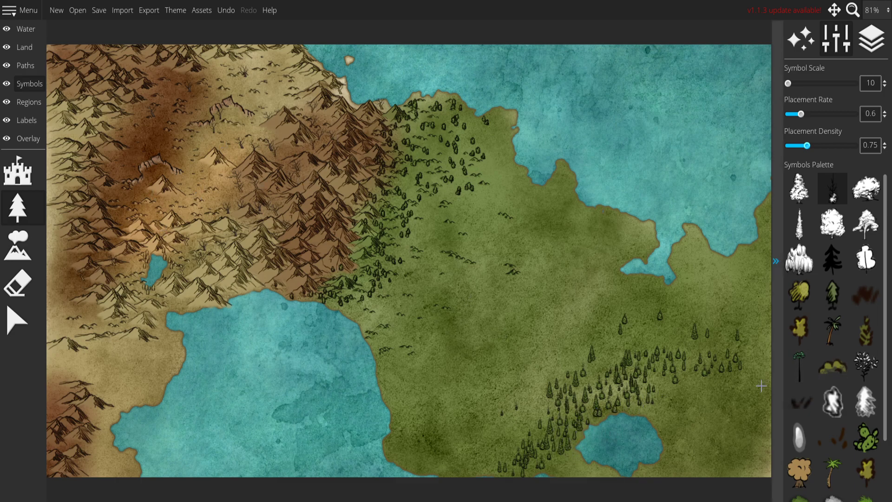
Step: Thicken the conifer forest north of the lake and extend it around the eastern side to the map's southeastern corner
left_click_drag(656, 419, 701, 406)
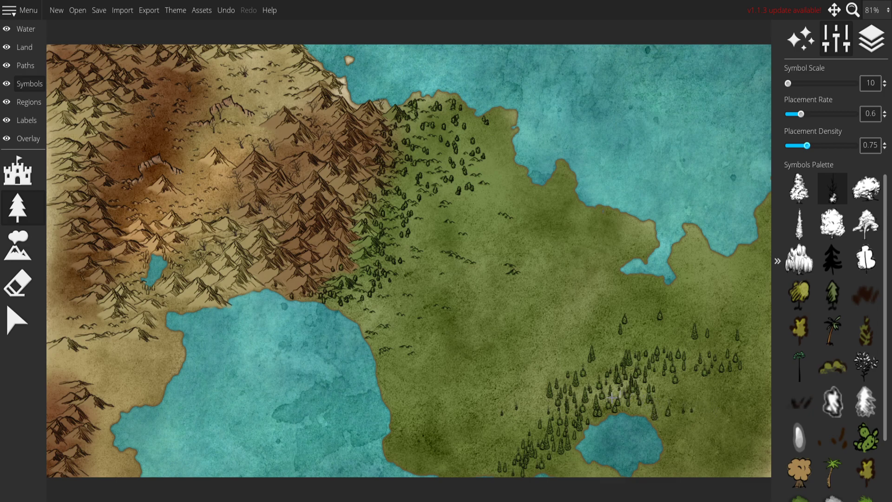
mouse_move(603, 378)
left_mouse_down()
mouse_move(706, 387)
mouse_move(644, 374)
mouse_move(740, 388)
mouse_move(694, 382)
mouse_move(738, 375)
mouse_move(692, 386)
mouse_move(689, 398)
mouse_move(704, 408)
mouse_move(714, 392)
left_mouse_up()
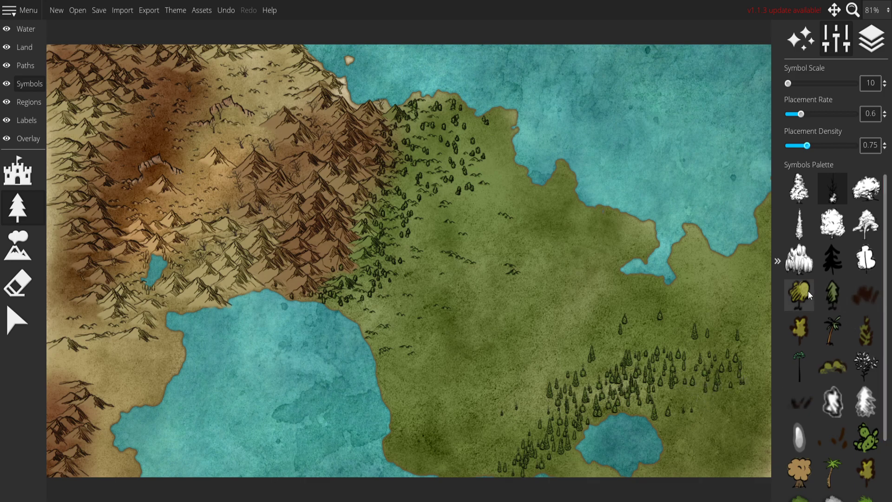
mouse_move(712, 384)
left_mouse_down()
mouse_move(704, 406)
mouse_move(645, 399)
mouse_move(665, 385)
mouse_move(721, 391)
mouse_move(684, 391)
mouse_move(711, 409)
mouse_move(702, 412)
mouse_move(752, 414)
mouse_move(727, 372)
mouse_move(747, 378)
mouse_move(761, 354)
mouse_move(767, 397)
mouse_move(759, 425)
mouse_move(710, 394)
mouse_move(744, 381)
mouse_move(713, 376)
mouse_move(734, 364)
mouse_move(722, 402)
mouse_move(697, 407)
mouse_move(714, 432)
mouse_move(727, 431)
mouse_move(686, 481)
mouse_move(734, 480)
mouse_move(713, 430)
mouse_move(697, 456)
mouse_move(673, 461)
mouse_move(674, 428)
mouse_move(672, 465)
mouse_move(650, 472)
left_mouse_up()
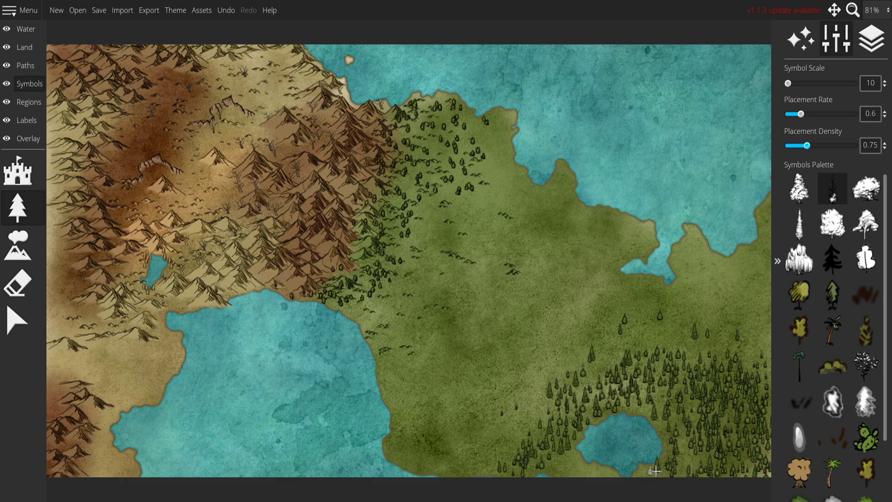
Step: Extend the conifers southwest of the southeastern lake, then thicken the surrounding forest with a second conifer symbol at scale 85
mouse_move(584, 471)
left_mouse_down()
mouse_move(645, 480)
mouse_move(653, 466)
mouse_move(648, 480)
left_mouse_up()
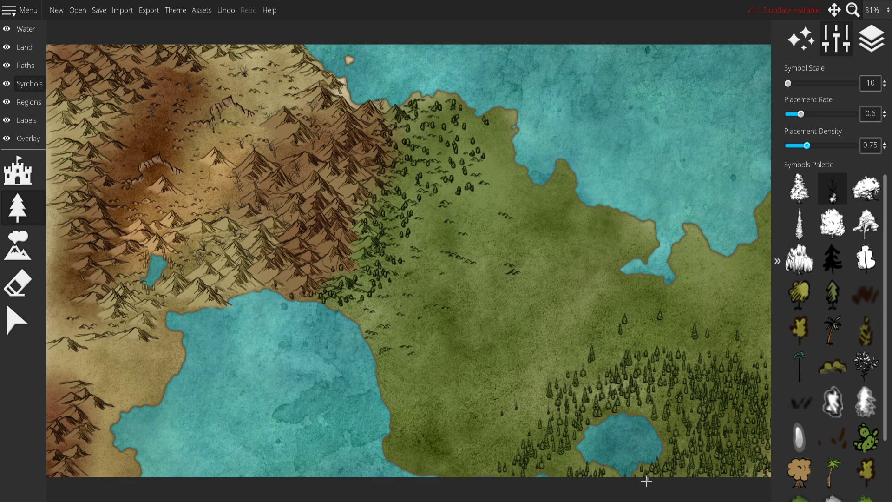
mouse_move(580, 456)
left_mouse_down()
mouse_move(509, 482)
mouse_move(511, 464)
mouse_move(479, 465)
mouse_move(487, 439)
mouse_move(530, 407)
mouse_move(476, 454)
mouse_move(466, 447)
mouse_move(502, 397)
left_mouse_up()
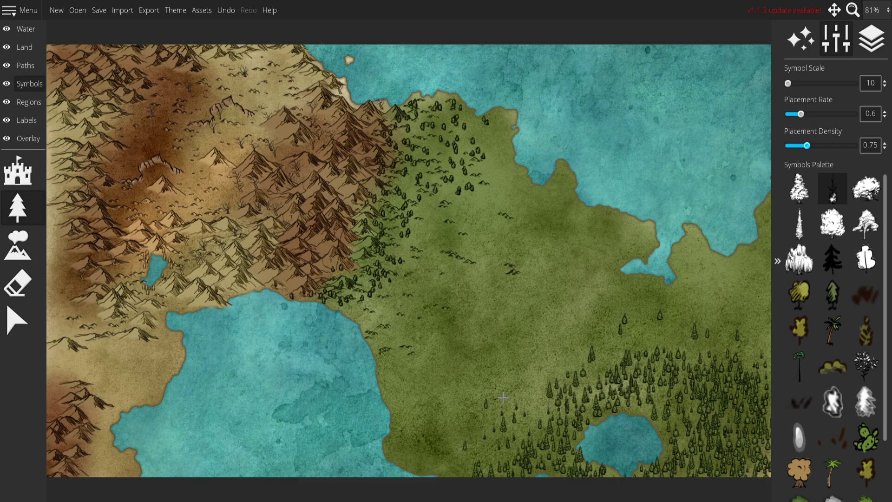
left_click(867, 402)
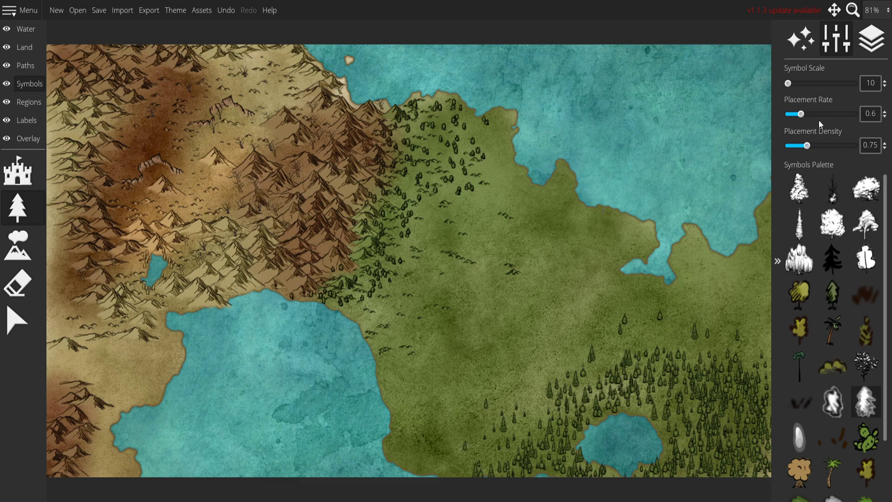
left_click_drag(788, 83, 843, 83)
mouse_move(658, 335)
left_mouse_down()
mouse_move(731, 343)
mouse_move(695, 353)
mouse_move(712, 373)
mouse_move(691, 395)
mouse_move(679, 379)
mouse_move(681, 417)
left_mouse_up()
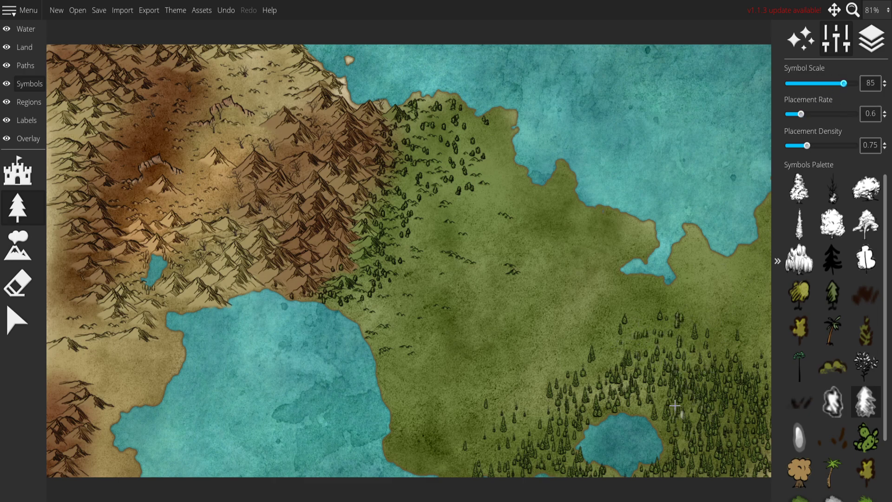
mouse_move(628, 356)
left_mouse_down()
mouse_move(613, 389)
mouse_move(557, 411)
mouse_move(574, 403)
mouse_move(571, 385)
mouse_move(593, 376)
mouse_move(567, 382)
mouse_move(578, 390)
mouse_move(497, 446)
mouse_move(525, 426)
mouse_move(525, 437)
mouse_move(498, 455)
mouse_move(456, 461)
mouse_move(496, 473)
mouse_move(574, 467)
mouse_move(605, 481)
mouse_move(586, 468)
left_mouse_up()
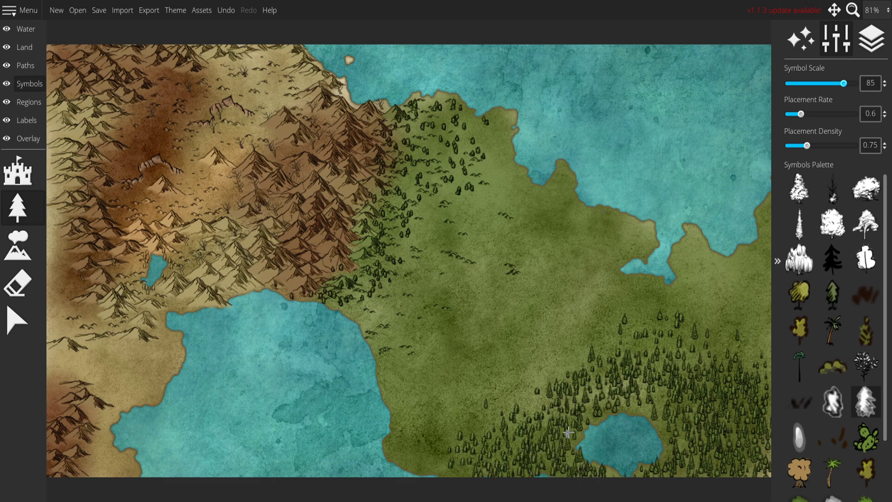
Step: Set the placement rate to 1, fill in the lake forest and scatter sparser trees along its western and northern edges up to the northeastern coast
left_click_drag(808, 116, 816, 115)
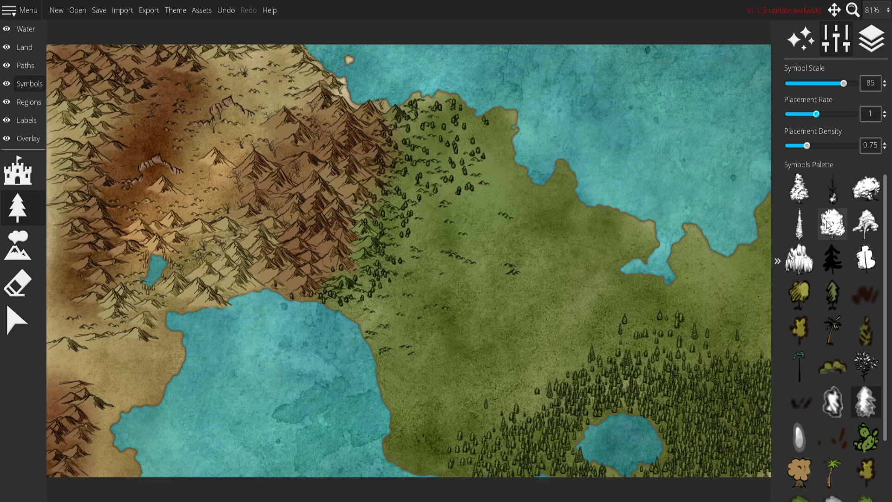
mouse_move(423, 452)
left_mouse_down()
mouse_move(439, 421)
mouse_move(451, 417)
mouse_move(428, 436)
mouse_move(467, 407)
mouse_move(465, 390)
mouse_move(455, 395)
mouse_move(461, 414)
mouse_move(490, 412)
mouse_move(473, 410)
mouse_move(479, 422)
mouse_move(506, 382)
mouse_move(526, 399)
mouse_move(500, 407)
mouse_move(526, 374)
mouse_move(562, 361)
mouse_move(547, 376)
mouse_move(571, 358)
mouse_move(565, 342)
mouse_move(592, 338)
mouse_move(568, 360)
mouse_move(529, 352)
mouse_move(520, 340)
mouse_move(482, 346)
mouse_move(534, 337)
mouse_move(554, 319)
mouse_move(582, 314)
mouse_move(599, 336)
mouse_move(550, 348)
mouse_move(625, 320)
mouse_move(633, 314)
mouse_move(609, 313)
mouse_move(629, 304)
mouse_move(704, 294)
mouse_move(761, 317)
mouse_move(707, 312)
mouse_move(735, 320)
mouse_move(730, 301)
mouse_move(769, 224)
mouse_move(764, 204)
mouse_move(765, 267)
mouse_move(745, 277)
mouse_move(762, 287)
mouse_move(766, 273)
mouse_move(759, 303)
mouse_move(741, 316)
mouse_move(767, 331)
mouse_move(768, 309)
mouse_move(750, 355)
mouse_move(765, 342)
mouse_move(746, 330)
left_mouse_up()
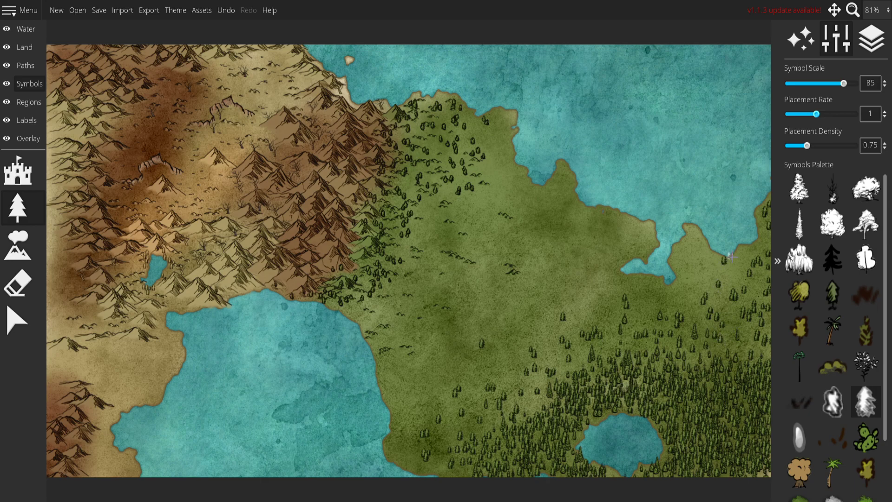
mouse_move(692, 252)
left_mouse_down()
mouse_move(709, 270)
mouse_move(688, 304)
left_mouse_up()
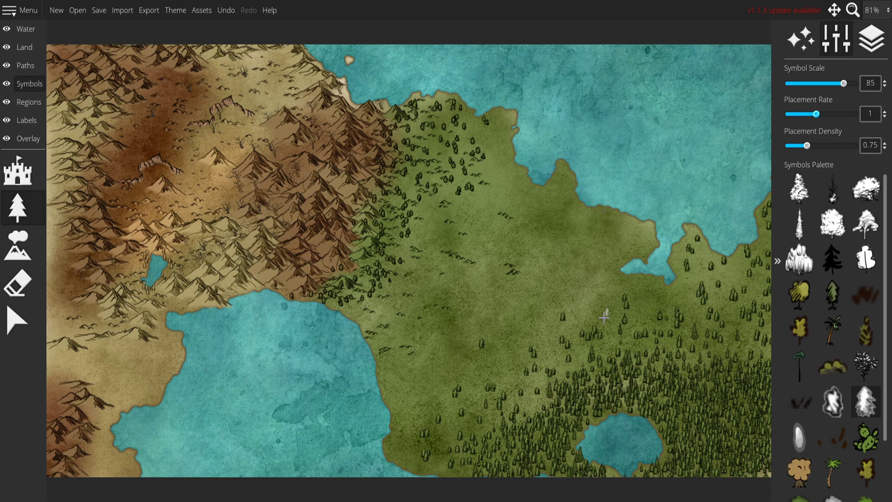
left_click(530, 320)
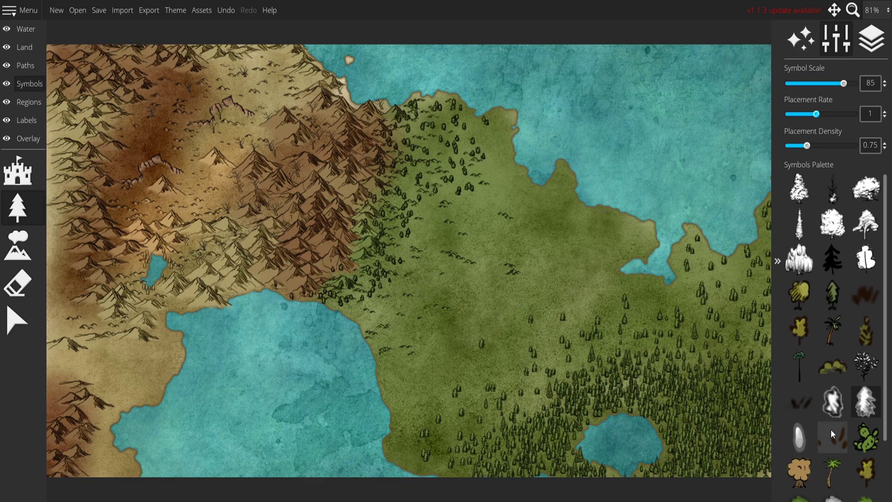
left_click(799, 402)
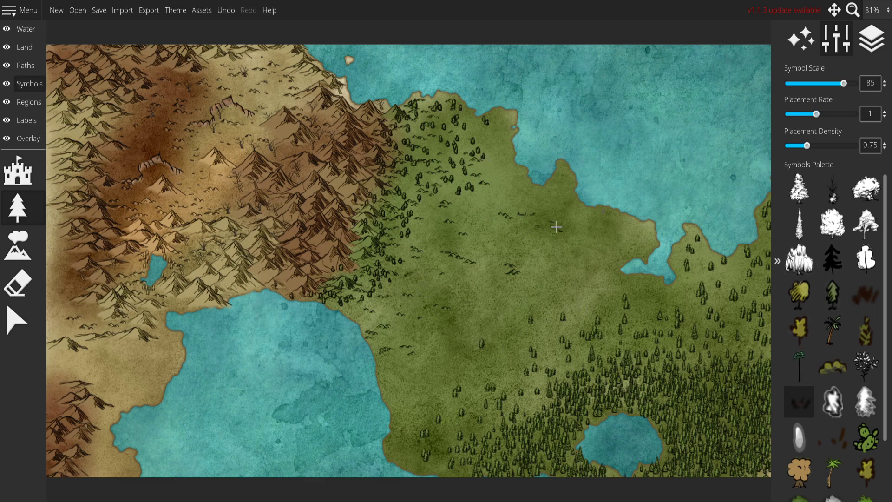
mouse_move(577, 251)
left_mouse_down()
mouse_move(567, 218)
mouse_move(635, 240)
mouse_move(577, 237)
left_mouse_up()
key("ctrl+z")
Step: Set the symbol scale to 45 and scatter small brown ground tufts across the green plain and the arid southwest
left_click(832, 437)
left_click(570, 265)
key("ctrl+z")
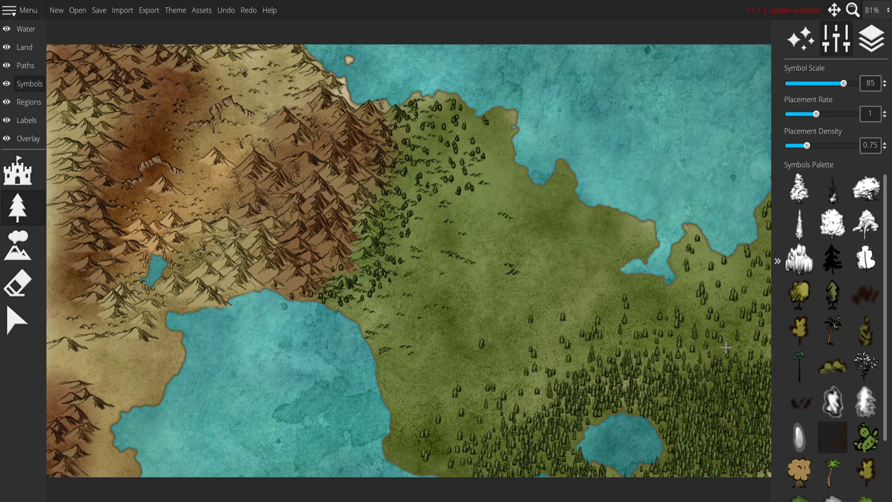
left_click_drag(790, 82, 812, 91)
left_click(591, 229)
left_click(623, 223)
key("ctrl+z")
left_click(505, 230)
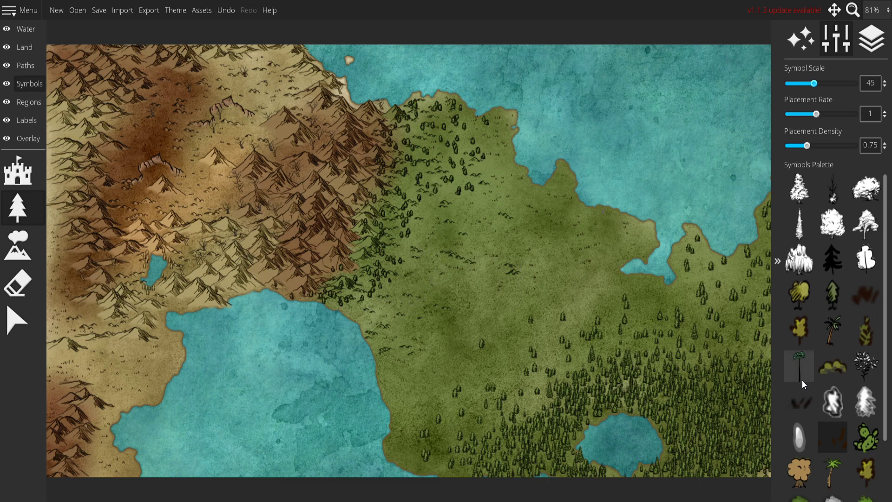
Step: Place small clusters of rounded trees at symbol scale 75 across the central green plain down towards its southwestern shore
left_click(838, 398)
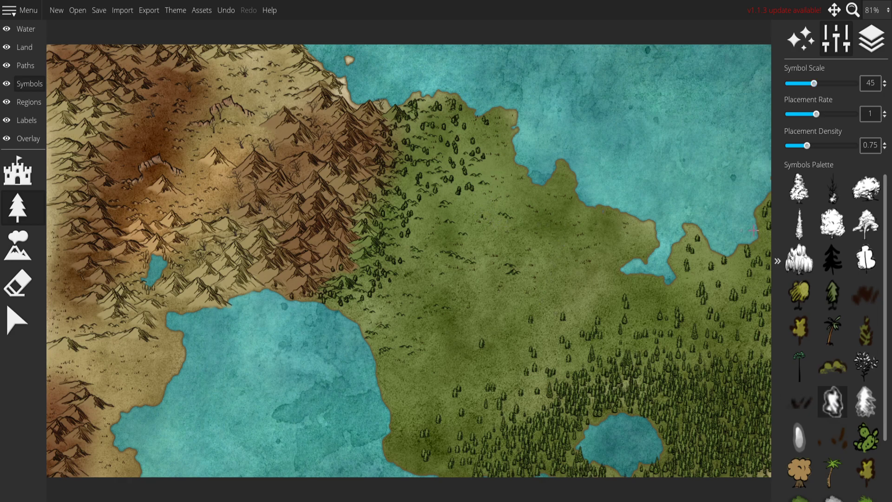
left_click_drag(814, 84, 836, 84)
left_click(512, 191)
left_click(512, 231)
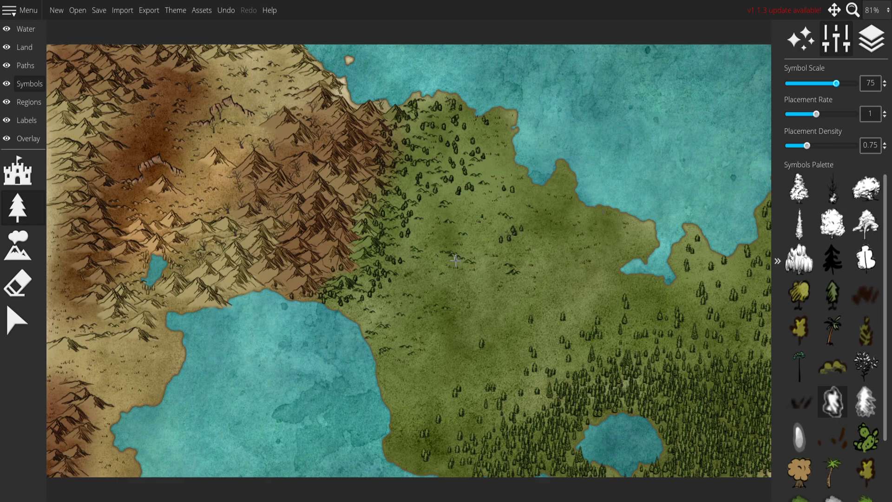
left_click(458, 251)
mouse_move(436, 284)
left_mouse_down()
mouse_move(445, 302)
mouse_move(406, 341)
mouse_move(410, 352)
mouse_move(367, 345)
mouse_move(398, 317)
left_mouse_up()
left_click_drag(487, 316, 473, 325)
left_click_drag(421, 382, 383, 395)
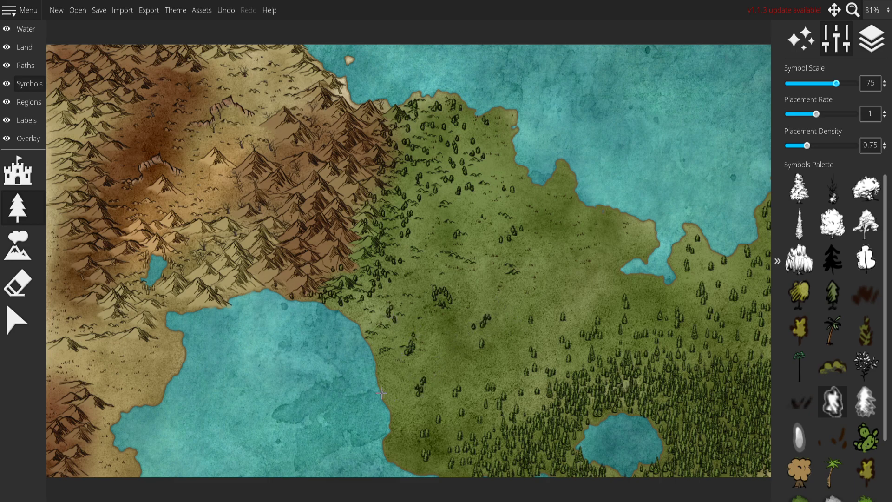
Step: Add a few trees beside the northeastern coast and mix the second conifer symbol into the clusters on the central plain
left_click(573, 215)
left_click(865, 402)
left_click(571, 212)
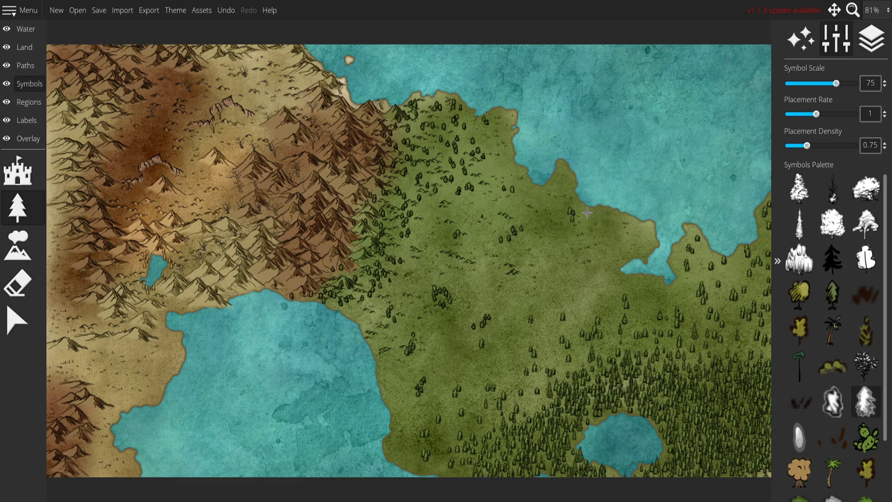
left_click(511, 251)
left_click_drag(443, 295, 453, 297)
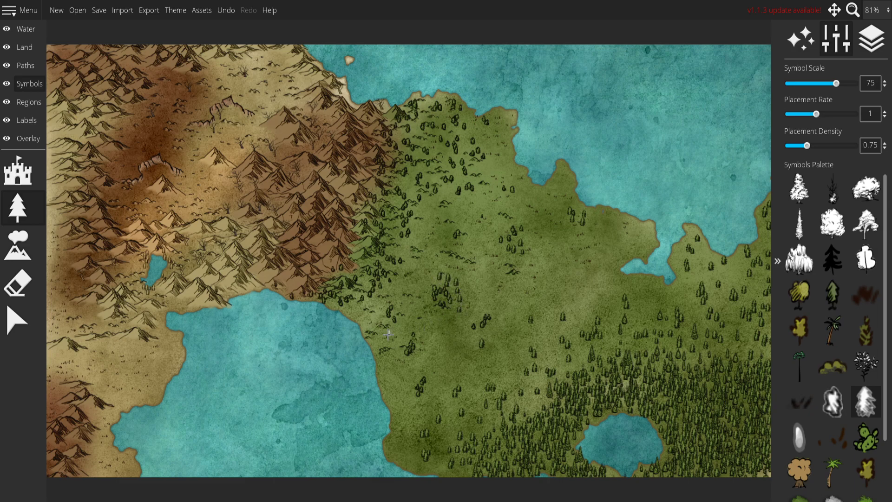
left_click(418, 345)
Step: Scatter single conifers over the middle of the green plain, between the central tree clusters and the northeastern inlet
left_click(537, 277)
key("ctrl+z")
left_click(575, 265)
left_click(521, 290)
left_click(489, 294)
left_click(590, 269)
left_click(561, 252)
left_click(546, 250)
left_click(509, 283)
left_click(527, 265)
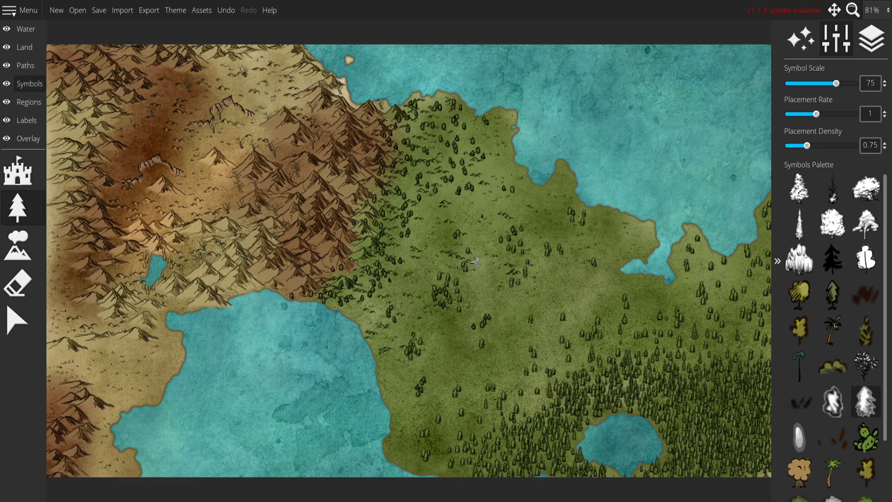
Step: Add tree clusters east of the central mountains and scatter low hills down the green plain's western side to the southern coast
left_click(434, 238)
left_click(833, 401)
left_click(431, 254)
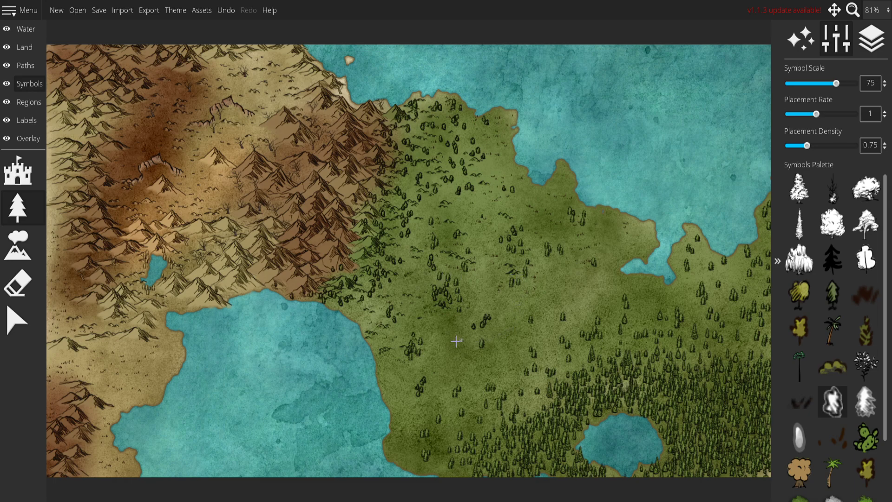
left_click(42, 251)
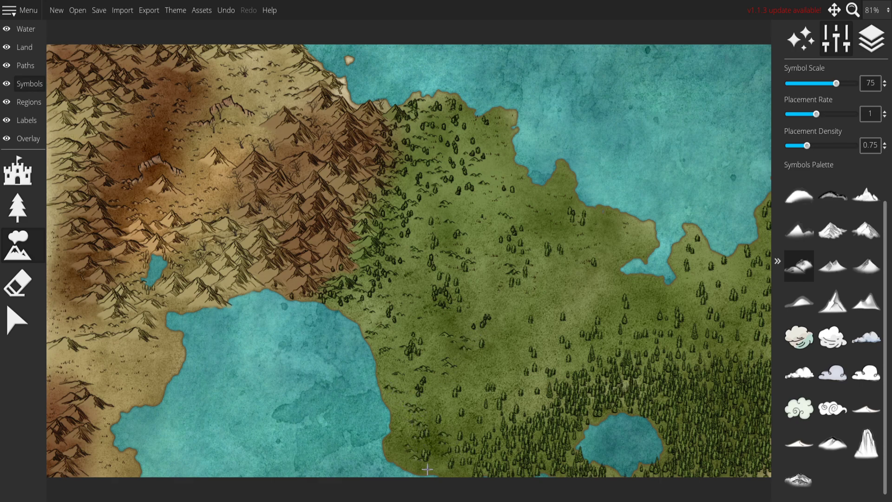
Step: Paint a mountain range at symbol scale 40 from the northeastern coast southwest past the inlet into the green plain
left_click(836, 236)
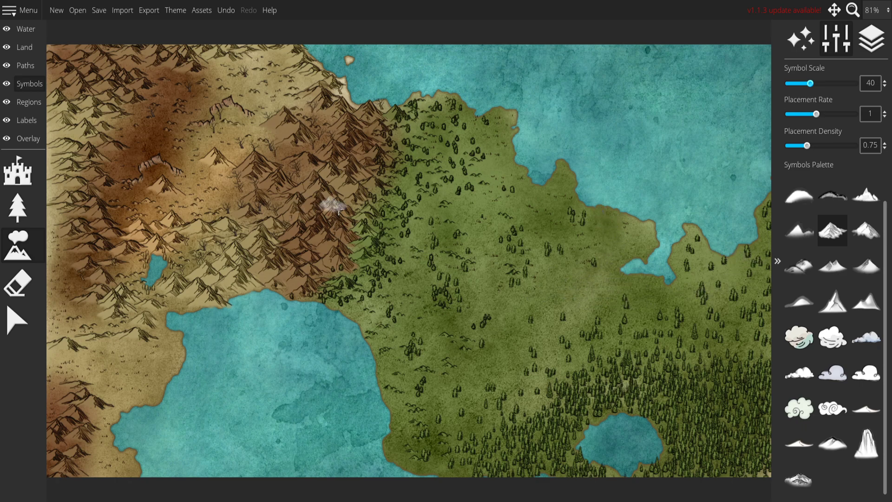
left_click(598, 214)
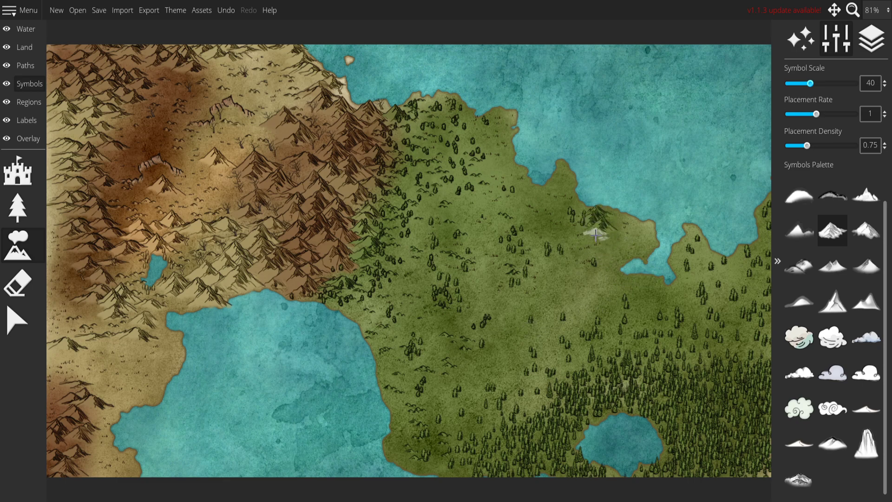
left_click(593, 237)
left_click(600, 257)
left_click(593, 275)
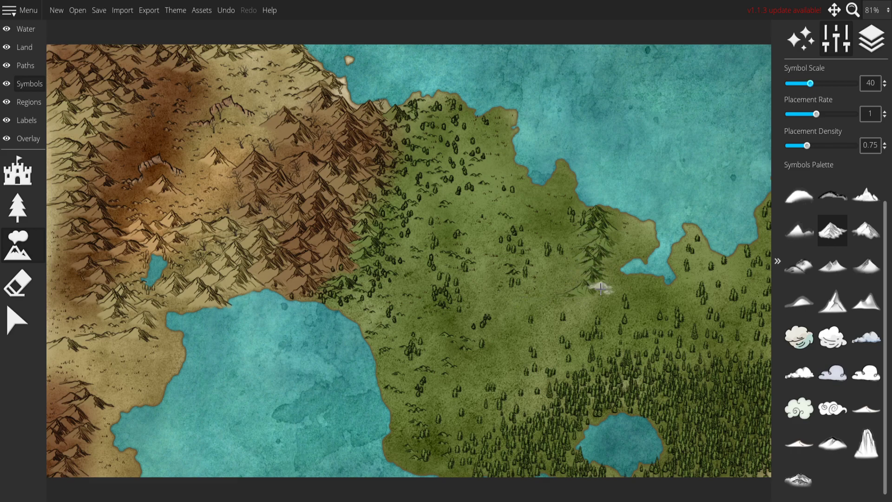
left_click(635, 226)
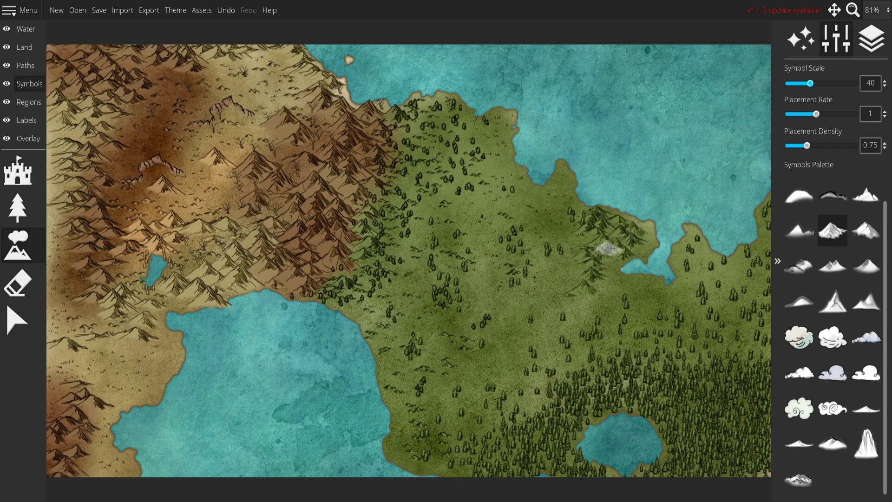
left_click(573, 285)
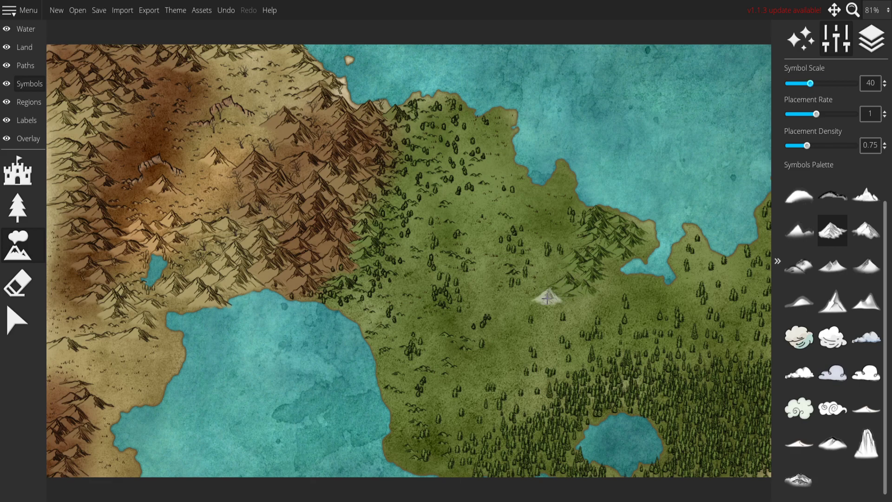
left_click(544, 312)
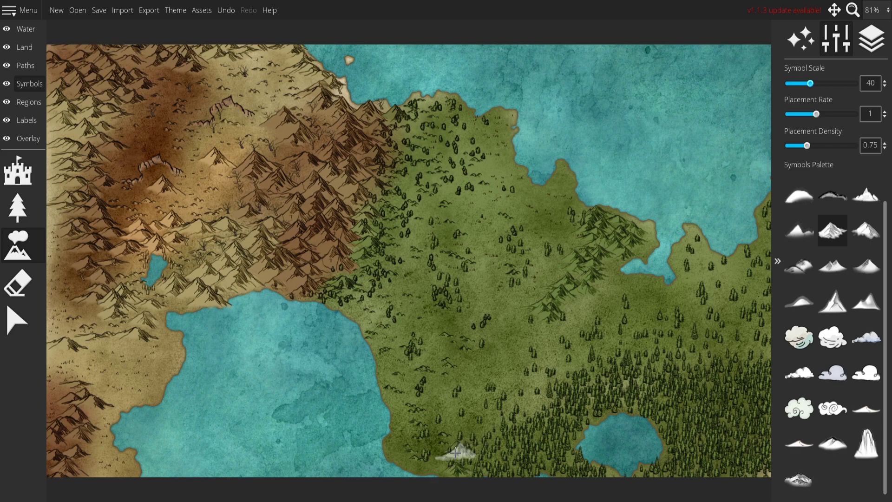
Step: Paint a mountain range west of the lake forest and line the coast east of the northeastern inlet with mountains
left_click(483, 420)
left_click(491, 392)
left_click(490, 411)
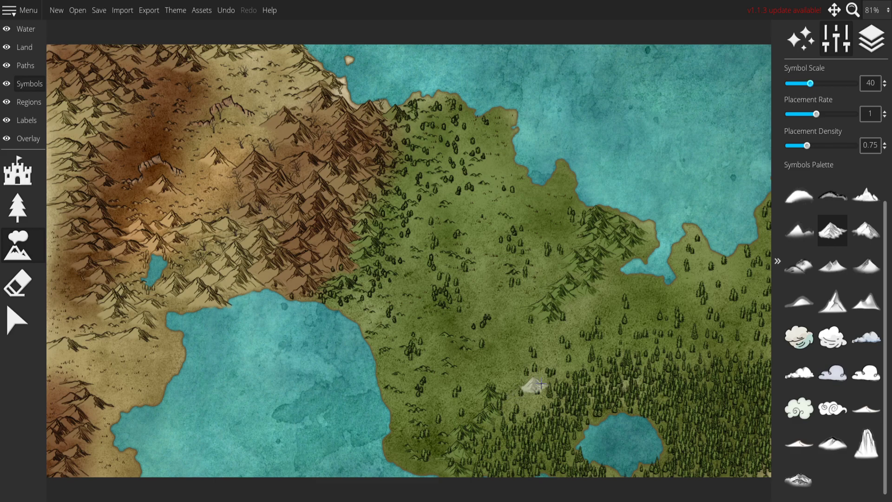
left_click(505, 372)
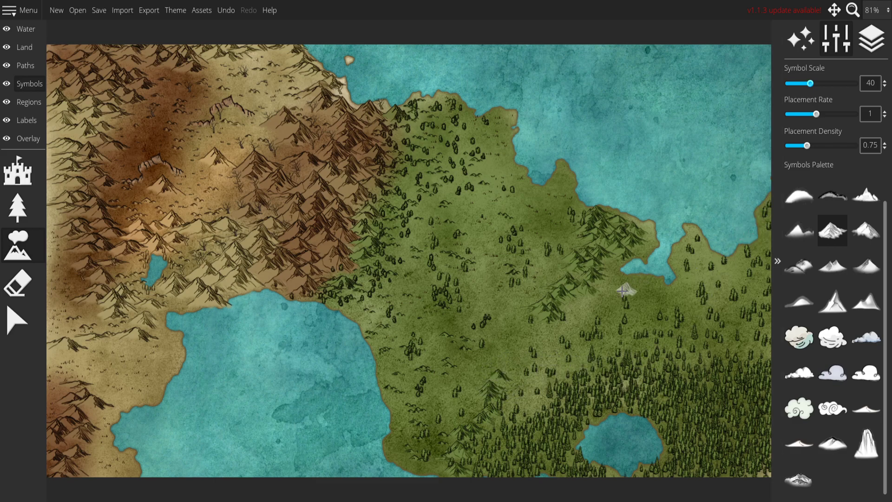
left_click(690, 244)
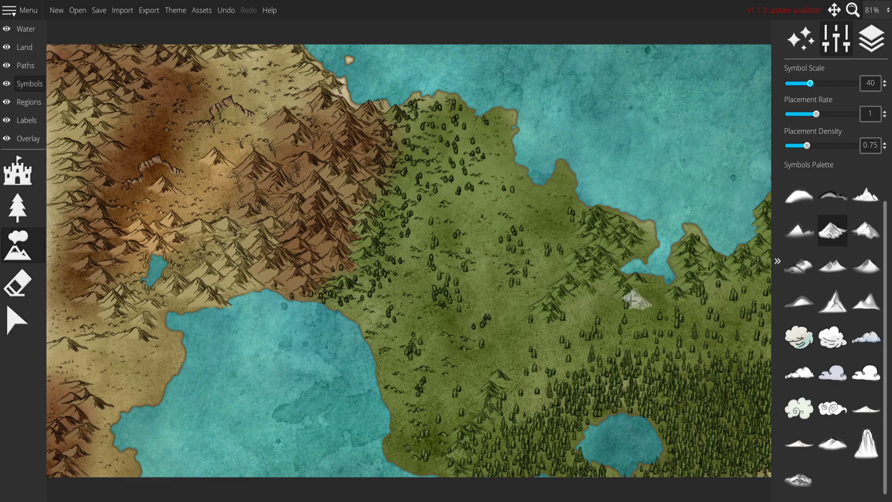
Step: Extend the southern mountain range along the lake forest's northwestern edge and add mountains beside the southern coast
mouse_move(509, 390)
left_mouse_down()
mouse_move(574, 373)
mouse_move(531, 376)
mouse_move(520, 389)
mouse_move(584, 365)
left_mouse_up()
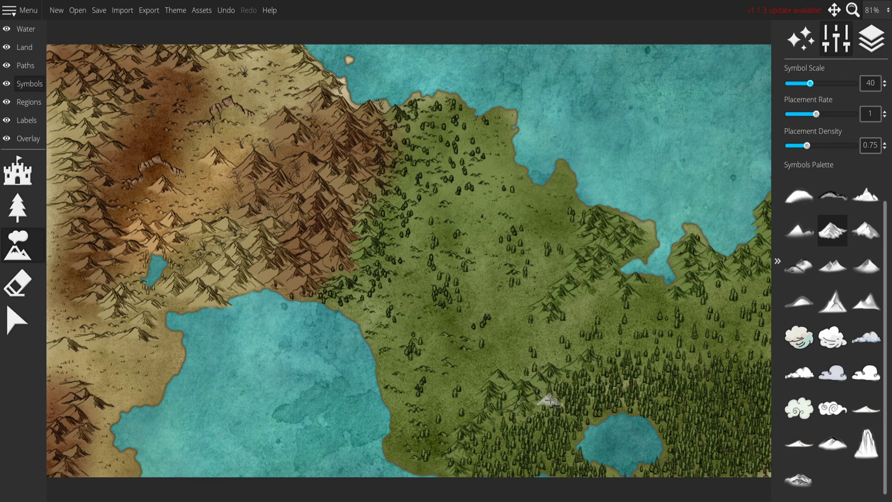
left_click_drag(648, 354, 601, 367)
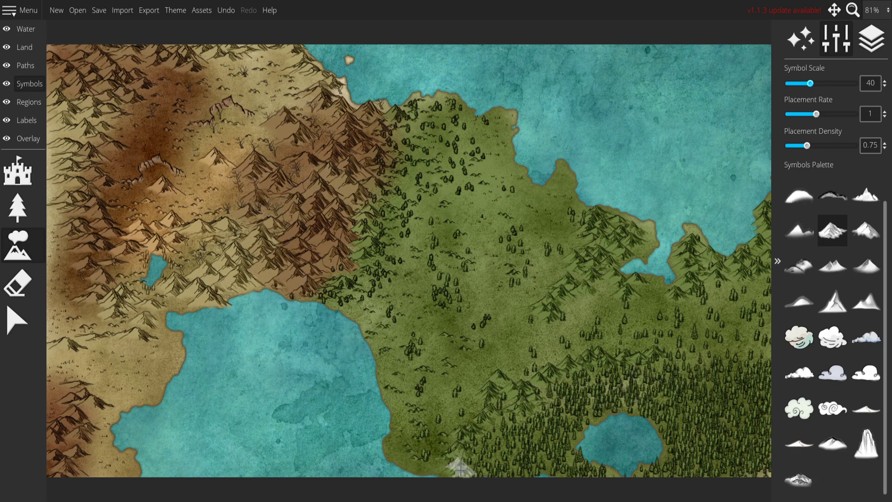
mouse_move(435, 466)
left_mouse_down()
mouse_move(401, 450)
mouse_move(431, 466)
left_mouse_up()
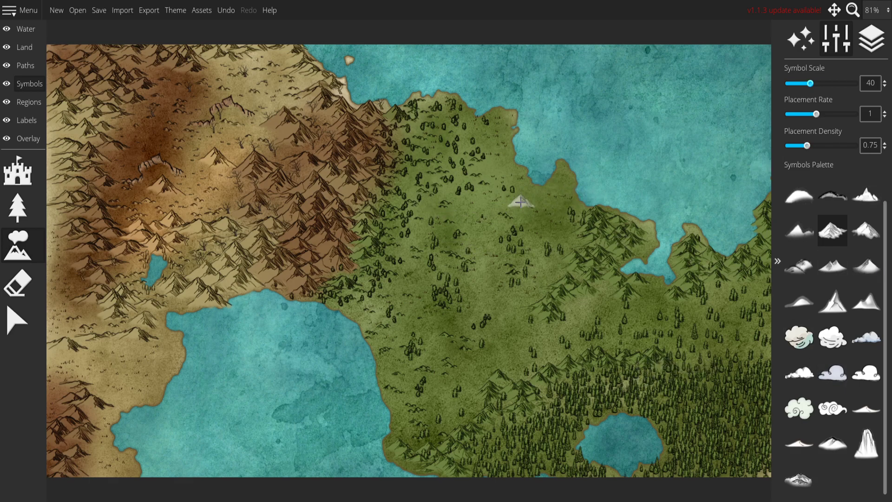
Step: Set the first custom colour for the placed symbols to dark blue 103d83 with full opacity
scroll(848, 361, "up", 1)
scroll(846, 367, "down", 1)
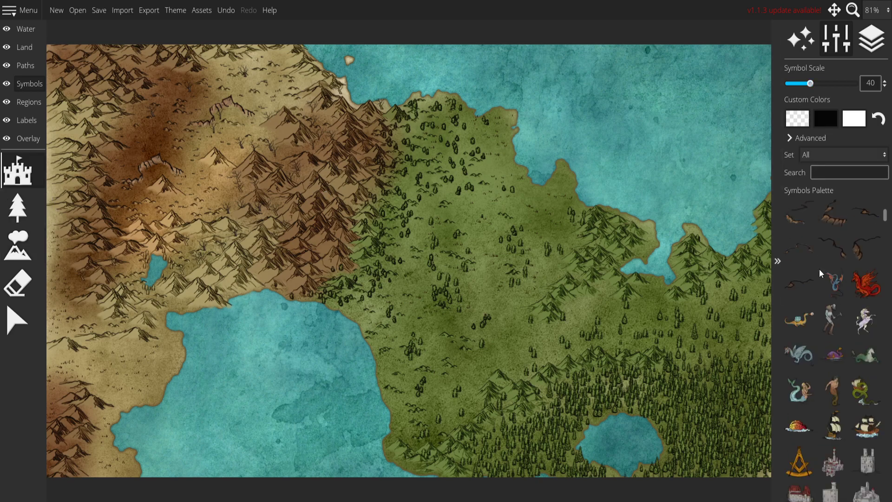
scroll(857, 311, "down", 5)
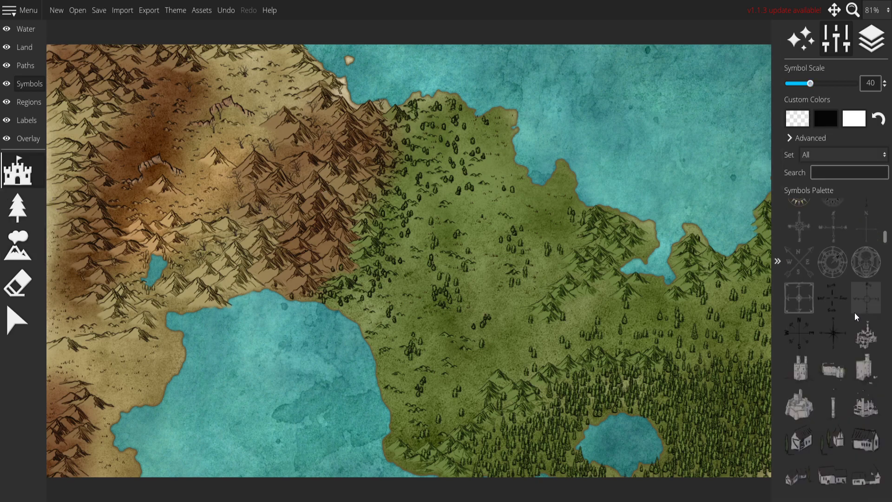
scroll(857, 359, "down", 5)
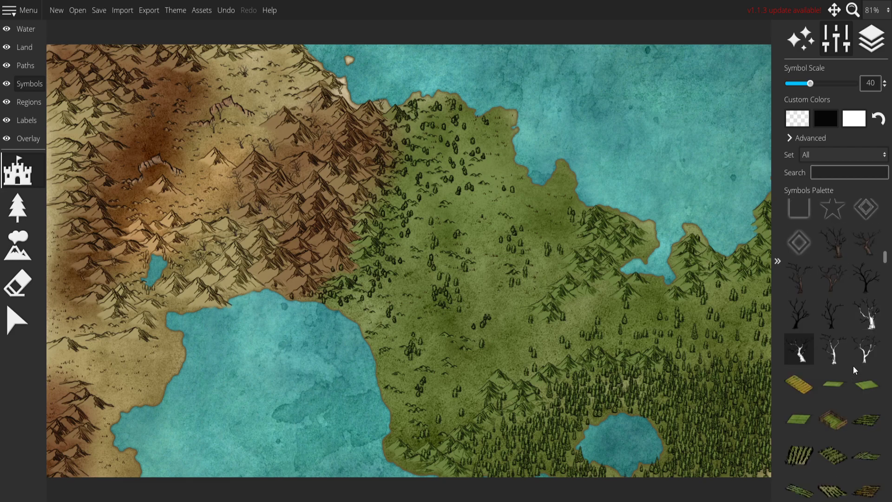
left_click(801, 119)
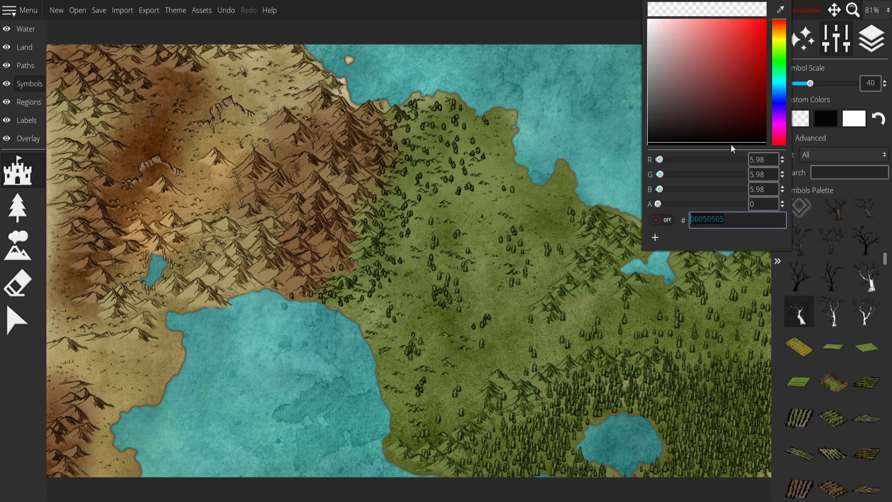
left_click_drag(658, 205, 840, 129)
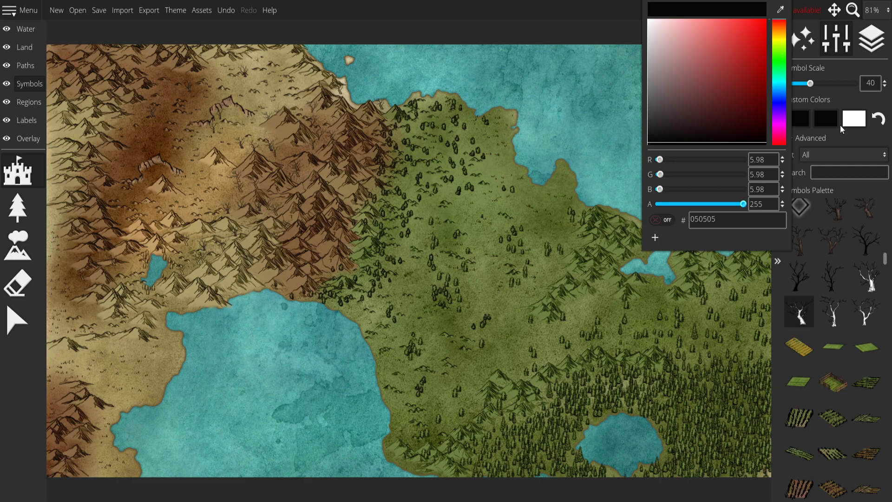
left_click_drag(781, 81, 779, 90)
left_click(732, 120)
mouse_move(732, 120)
left_mouse_down()
mouse_move(730, 99)
mouse_move(752, 104)
mouse_move(757, 93)
mouse_move(740, 97)
mouse_move(729, 85)
mouse_move(752, 80)
left_mouse_up()
left_click(780, 102)
left_click(782, 95)
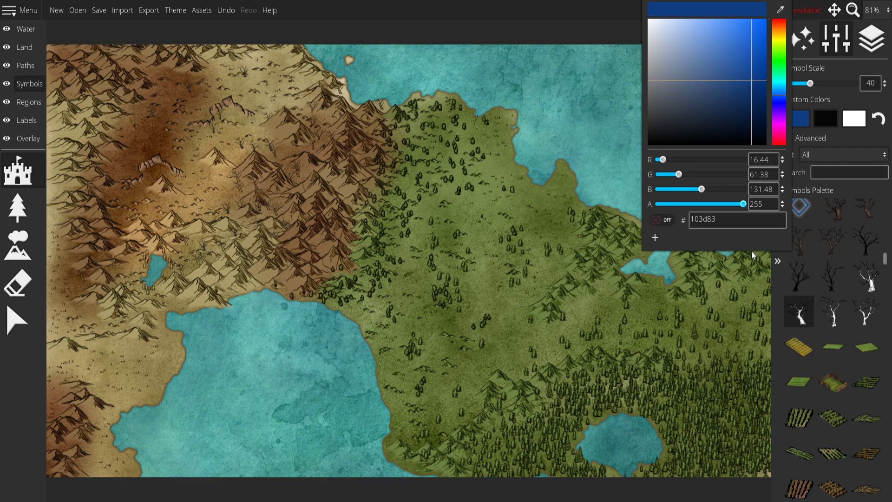
Step: Set the second custom symbol colour to a dark indigo
left_click(841, 128)
left_click(820, 119)
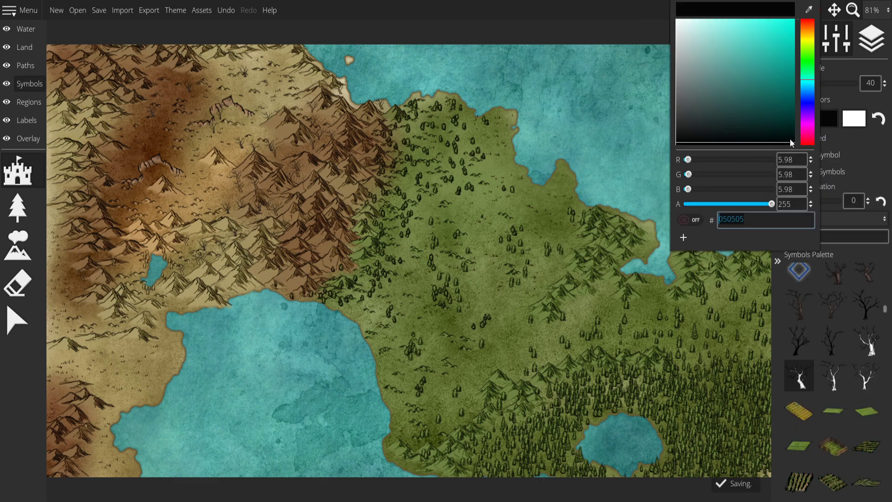
left_click(811, 105)
mouse_move(762, 118)
left_mouse_down()
mouse_move(757, 110)
mouse_move(769, 106)
left_mouse_up()
left_click(856, 414)
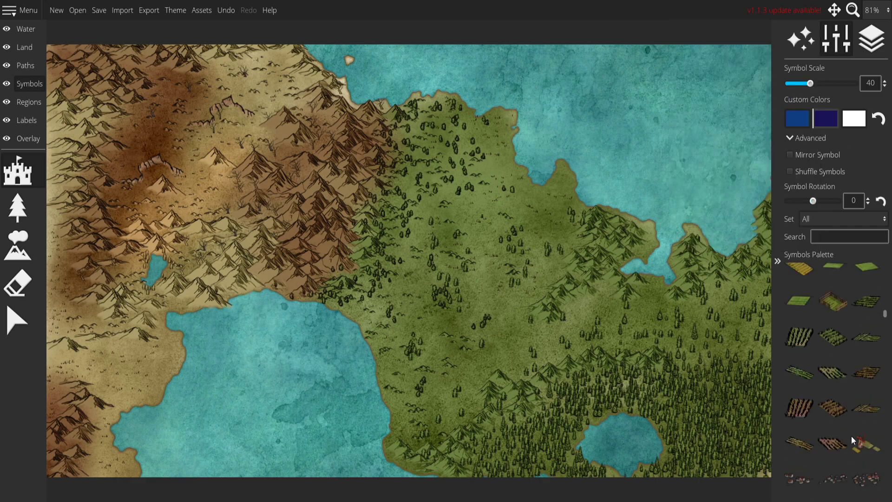
Step: Set the symbol scale to 65, place a trial circled-star marker on the green plain and undo it
scroll(846, 409, "down", 3)
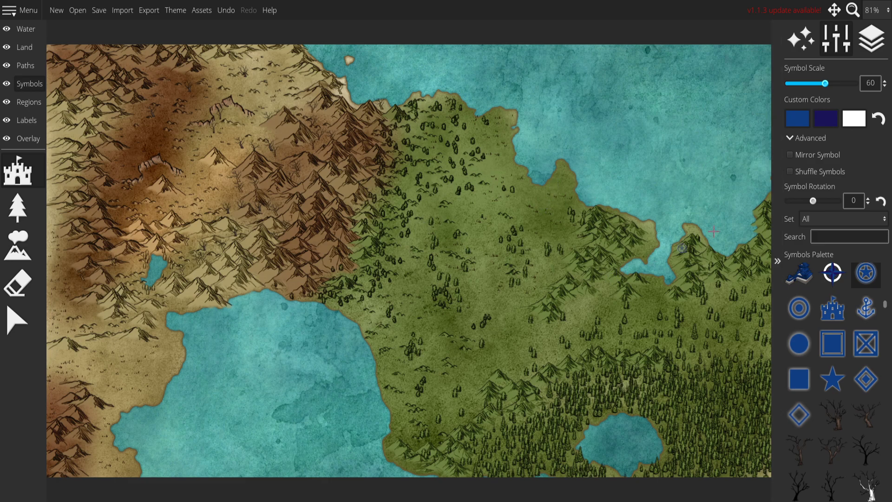
left_click_drag(826, 87, 827, 86)
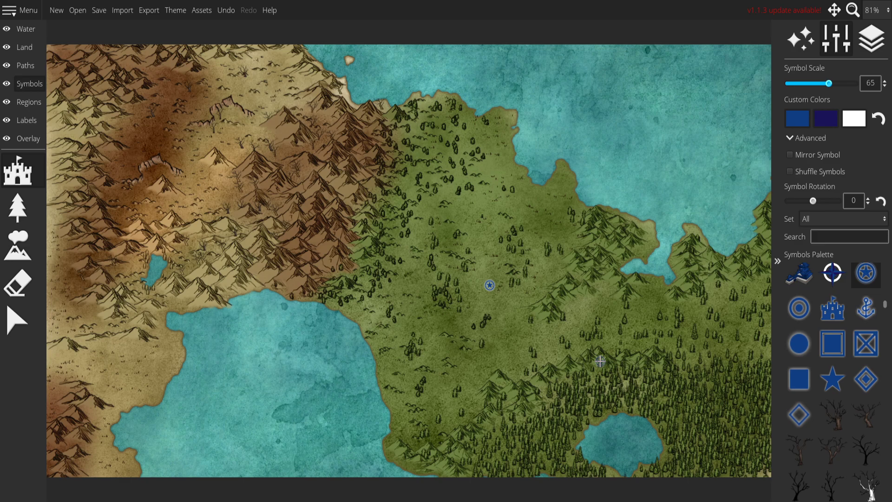
key("ctrl+z")
Step: Place solid blue circle town markers along the coasts, the lake shore, the mountain edges, the green plain and the eastern forest
left_click(811, 334)
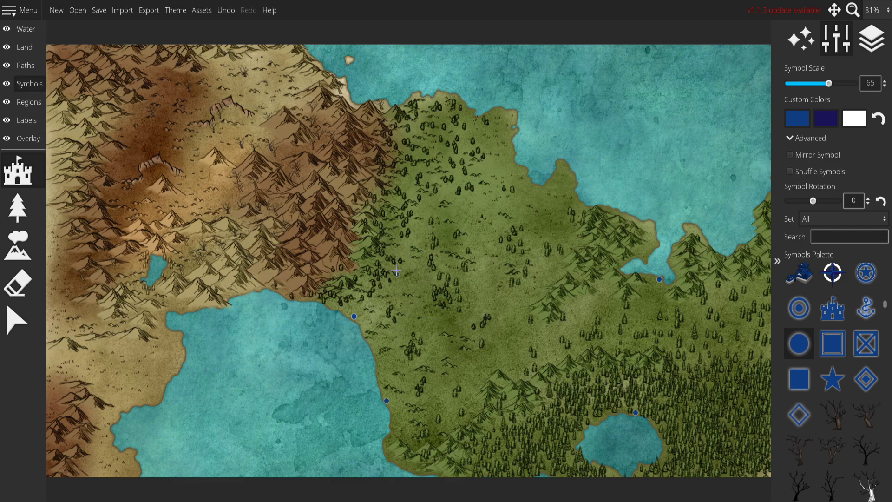
left_click(435, 142)
left_click(562, 163)
left_click(740, 401)
left_click(565, 269)
left_click(376, 191)
left_click(512, 343)
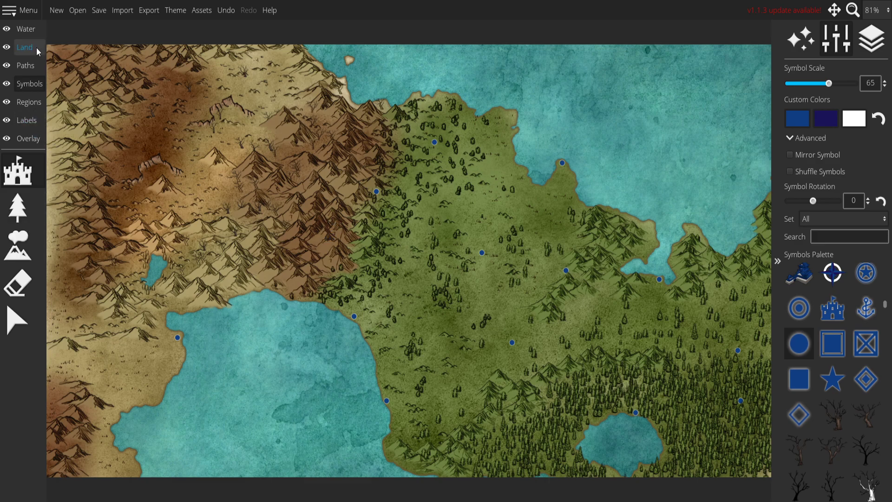
Step: Choose the dashed style for drawing paths
left_click(26, 65)
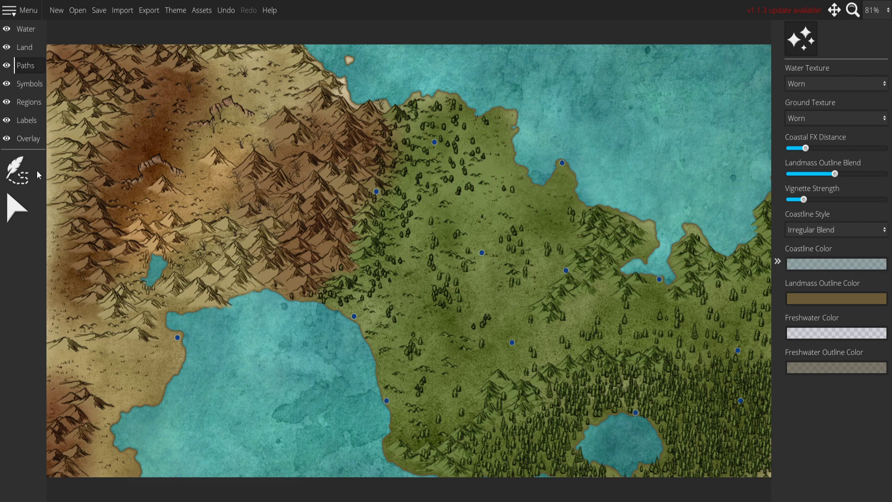
left_click(19, 170)
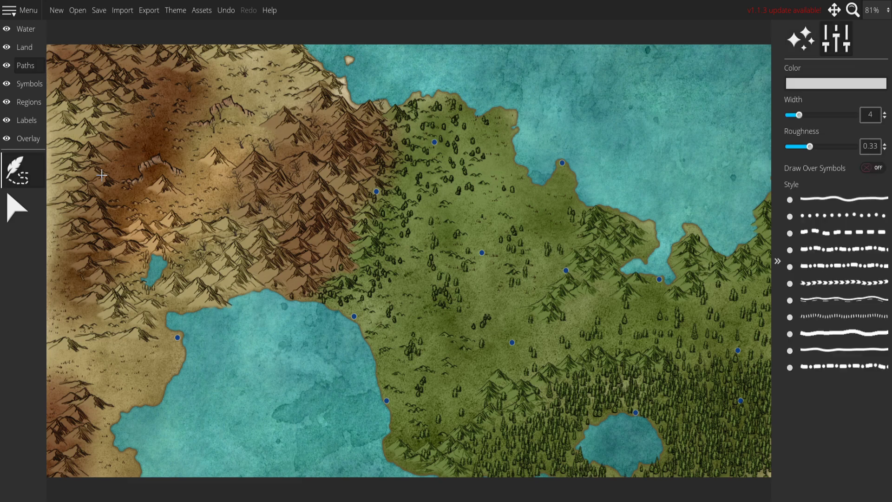
left_click(826, 230)
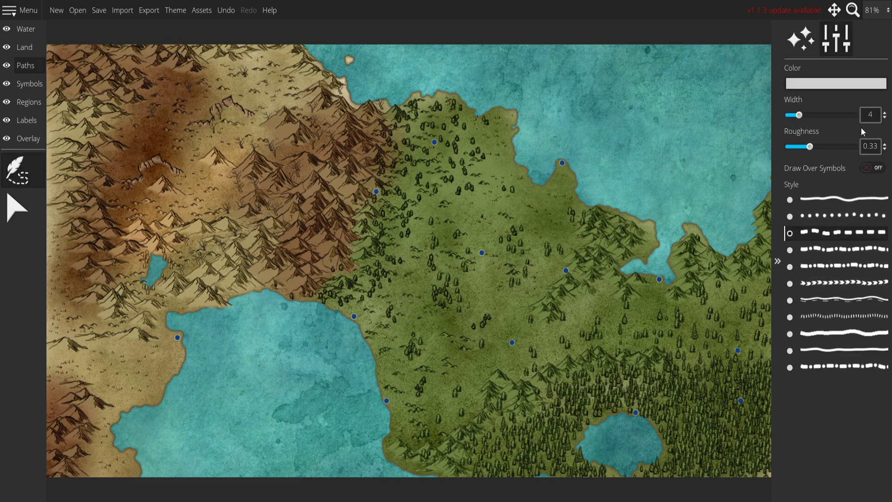
Step: Try the dark olive path colour 504e17 with a test path on the central green plain
left_click(832, 84)
left_click_drag(727, 55, 721, 57)
left_click_drag(779, 69, 781, 39)
mouse_move(744, 71)
left_mouse_down()
mouse_move(740, 93)
mouse_move(729, 84)
mouse_move(732, 105)
left_mouse_up()
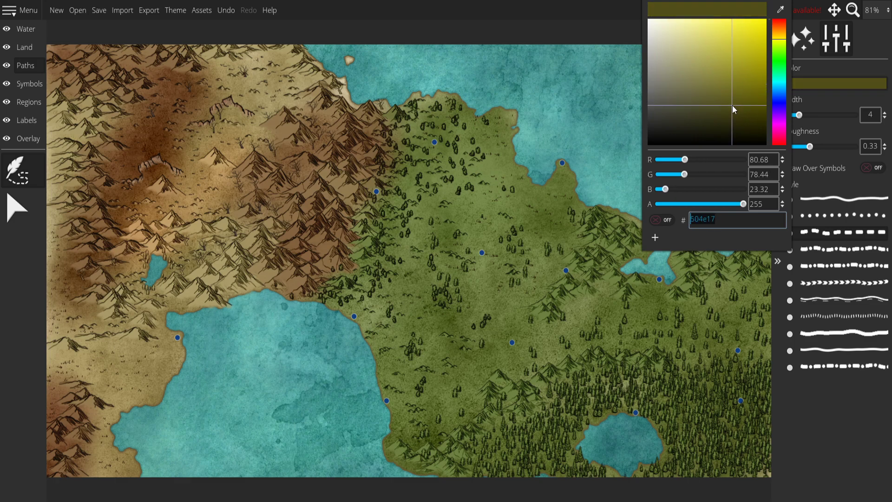
left_click(491, 278)
key("ctrl+z")
Step: Set the path colour to dark red
left_click(830, 82)
left_click_drag(765, 74, 728, 71)
left_click(780, 39)
left_click_drag(781, 40, 784, 144)
left_click_drag(735, 95, 731, 91)
Step: Try the dark red dashed path with a test line across the green plain and undo it
left_click(497, 321)
left_click(540, 277)
left_click(562, 323)
double_click(586, 329)
key("ctrl+z")
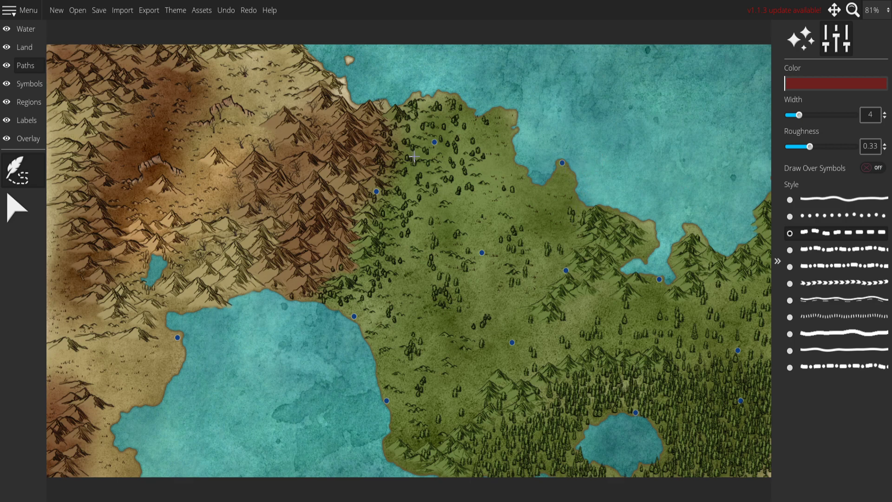
Step: Draw dark red dashed roads linking the northeastern coast, central, western coast, mountain-edge, northern and eastern towns
left_click(562, 163)
left_click(555, 210)
left_click(482, 253)
left_click(421, 251)
left_click_drag(377, 191, 430, 249)
mouse_move(434, 142)
left_mouse_down()
mouse_move(430, 240)
mouse_move(408, 224)
mouse_move(422, 224)
mouse_move(458, 178)
mouse_move(439, 249)
left_mouse_up()
mouse_move(560, 265)
left_mouse_down()
mouse_move(521, 247)
mouse_move(532, 243)
mouse_move(482, 252)
mouse_move(543, 246)
mouse_move(504, 252)
mouse_move(528, 243)
left_mouse_up()
Step: Move the central town marker west onto the road junction and place another blue circle at the eastern road junction
left_click(30, 86)
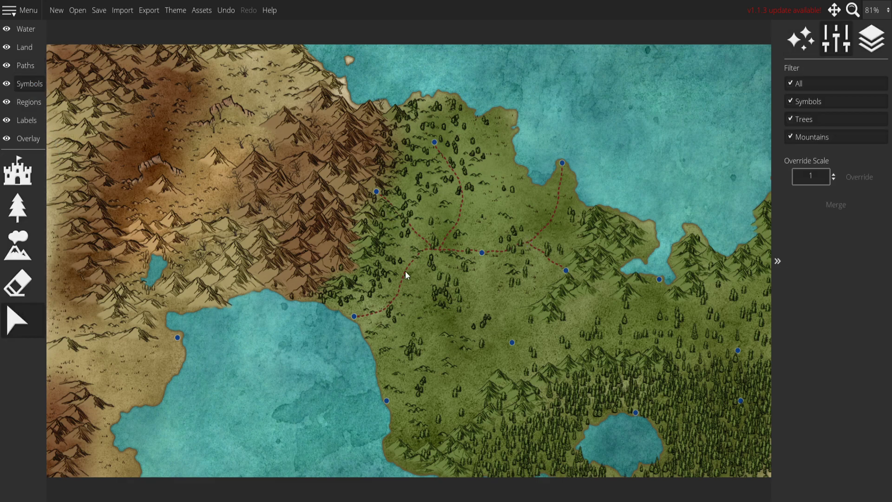
left_click_drag(482, 253, 438, 249)
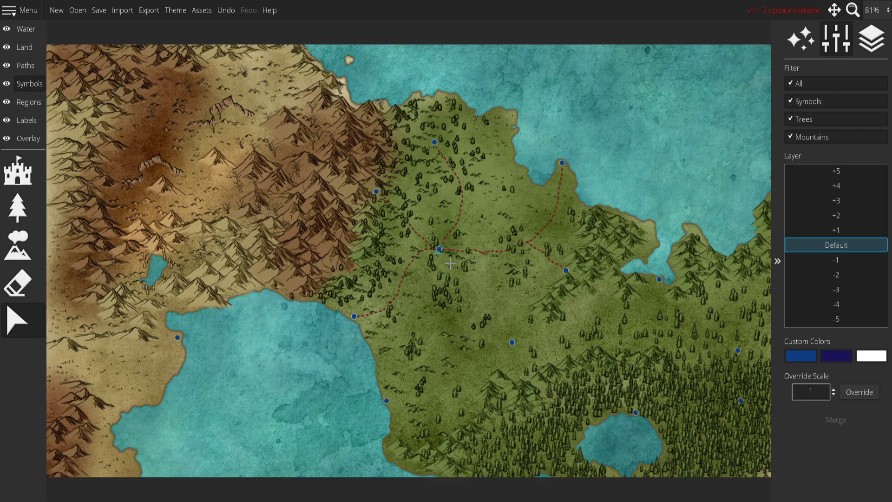
left_click(21, 183)
left_click(857, 284)
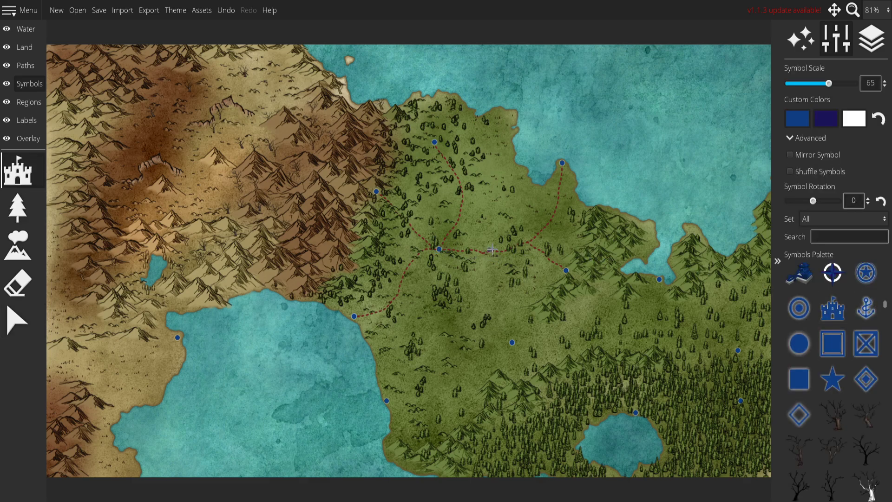
left_click(530, 242)
Step: Draw a dashed road from the eastern forest-edge town to the southern plain town, with a branch from the inlet town
left_click(27, 70)
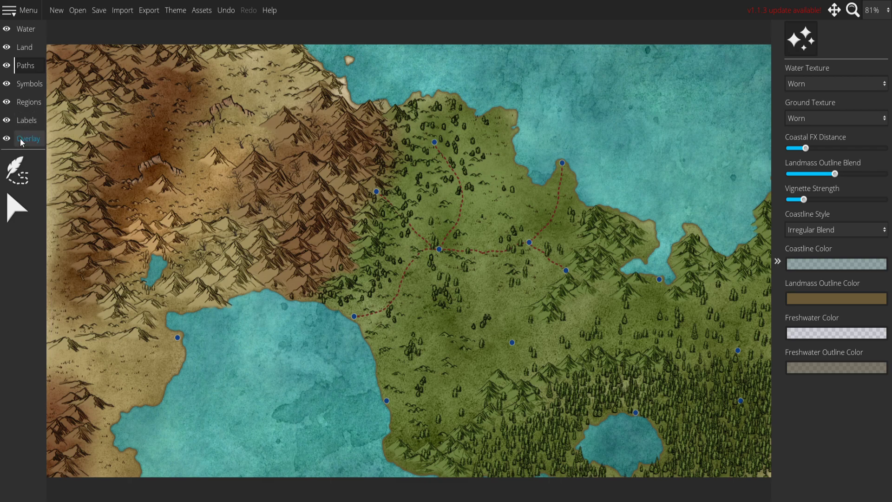
left_click(19, 170)
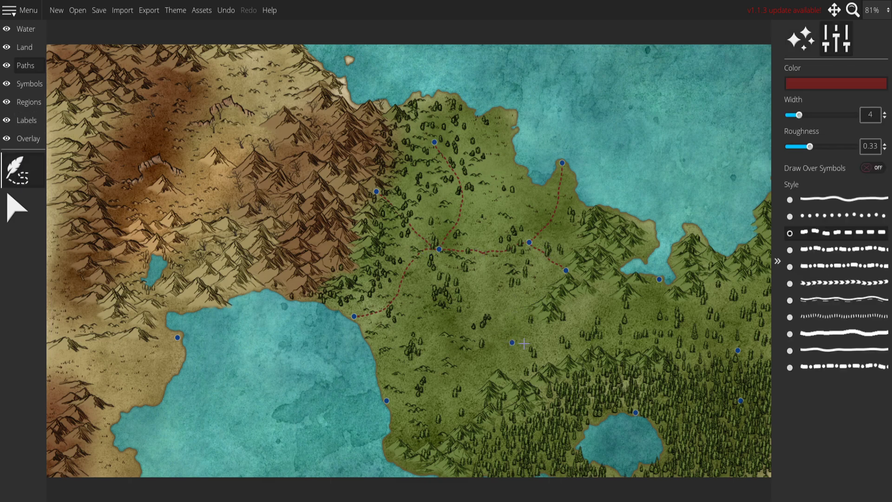
left_click(738, 350)
left_click(511, 341)
left_click(659, 279)
left_click(638, 322)
Step: Draw a dashed road from the lake's northern shore to the eastern forest town, and undo the extra path from the southern plain town
left_click(635, 412)
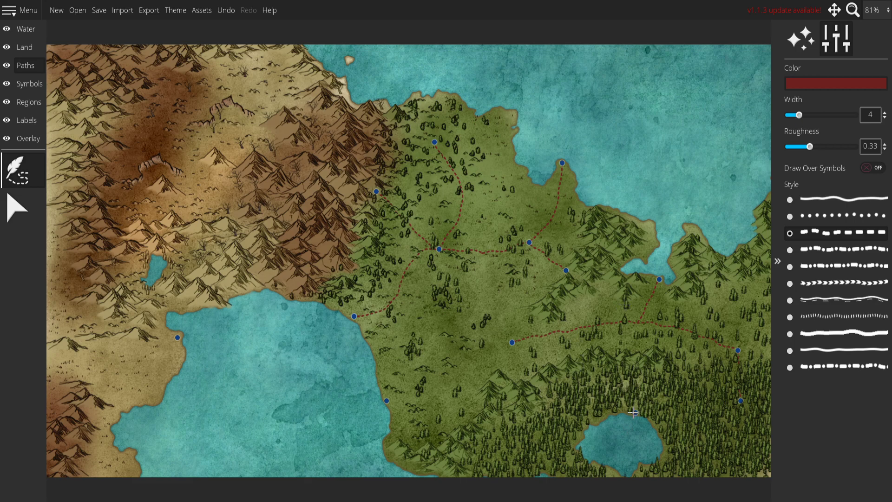
left_click(740, 400)
left_click(512, 342)
key("ctrl+z")
Step: Delete the town marker at the western road junction on the green plain
left_click(25, 87)
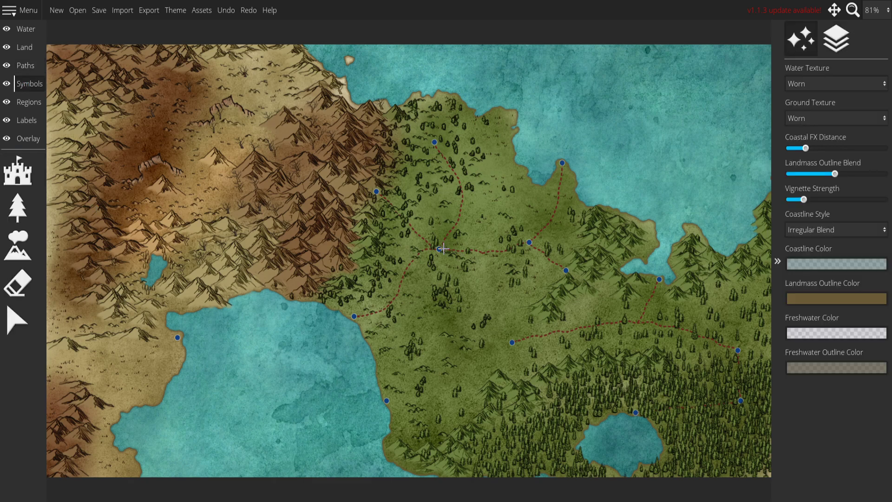
left_click(17, 321)
left_click(439, 251)
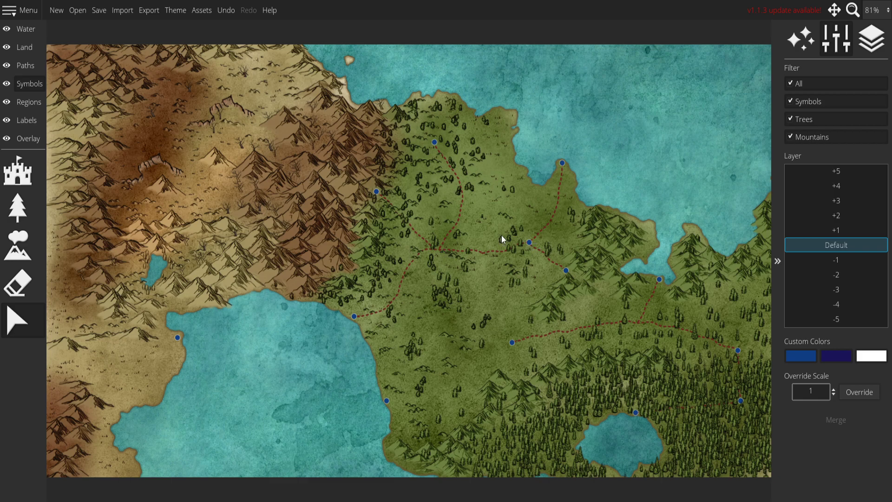
Step: Delete the two dashed roads running from the mountain-edge town and the northern town to the western junction
left_click(32, 221)
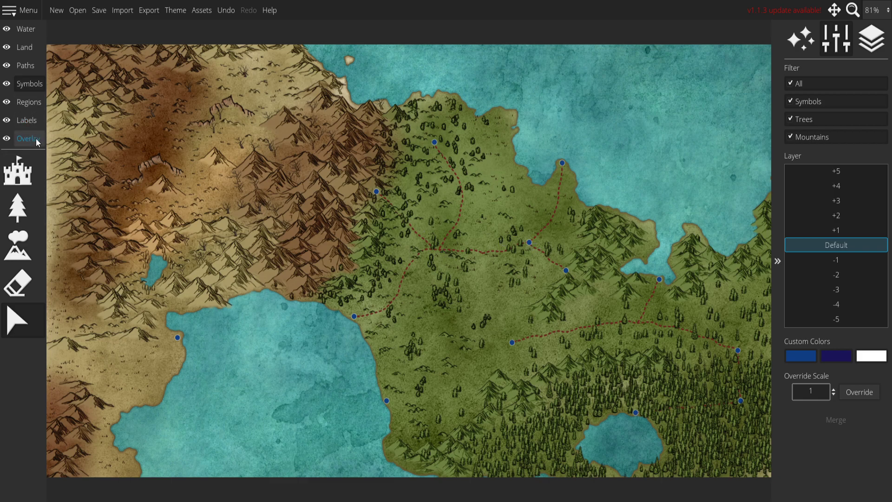
left_click(27, 66)
left_click(18, 208)
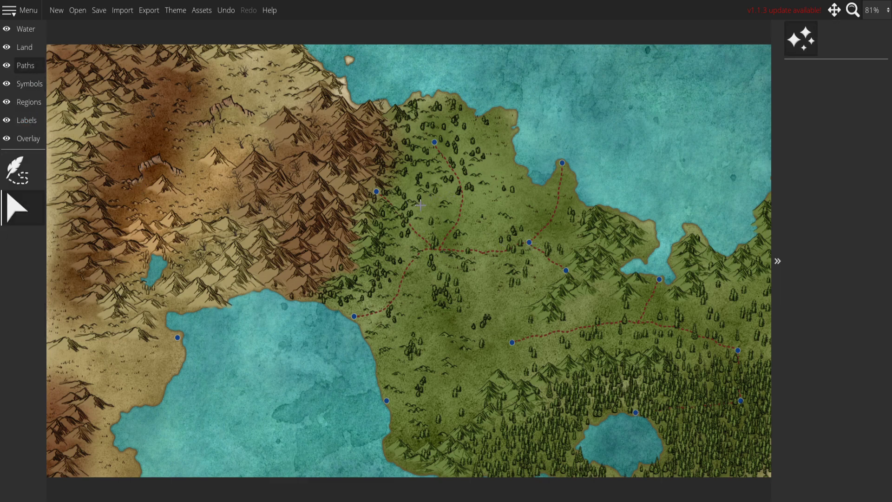
left_click(412, 225)
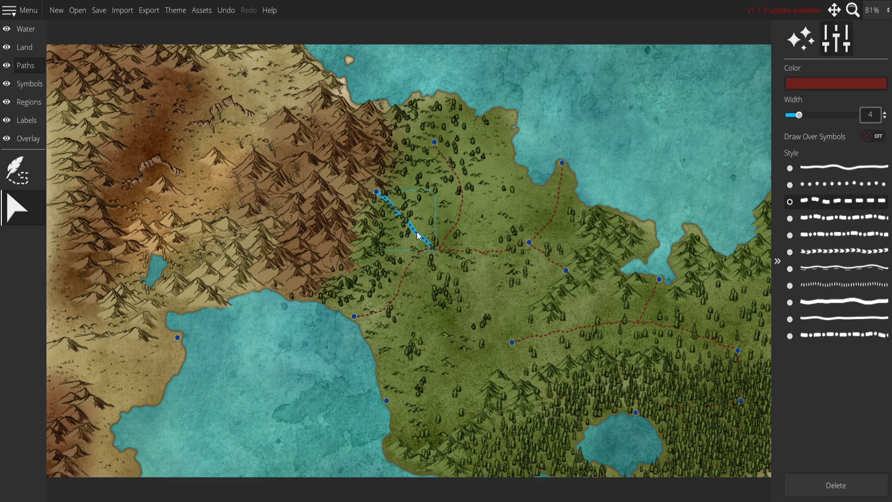
key("Delete")
left_click(449, 227)
key("Delete")
Step: Draw dashed roads from the northern, southern plain and mountain-edge towns to the eastern junction town
left_click(17, 170)
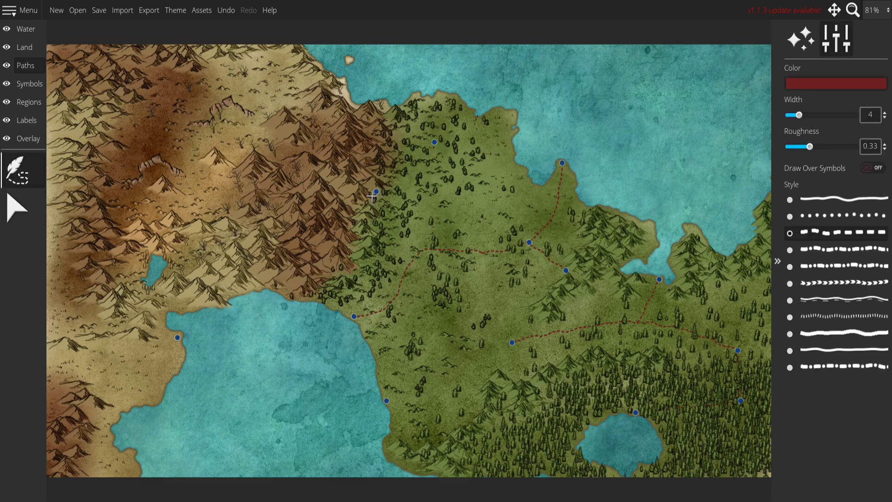
left_click(435, 142)
mouse_move(485, 146)
left_mouse_down()
mouse_move(498, 232)
mouse_move(526, 241)
left_mouse_up()
left_click_drag(512, 343, 529, 242)
mouse_move(376, 191)
left_mouse_down()
mouse_move(401, 202)
mouse_move(428, 198)
mouse_move(438, 182)
mouse_move(457, 200)
mouse_move(501, 213)
left_mouse_up()
Step: Draw a path in the short tick-mark style between the northern town and the mountain-edge town
left_click(829, 313)
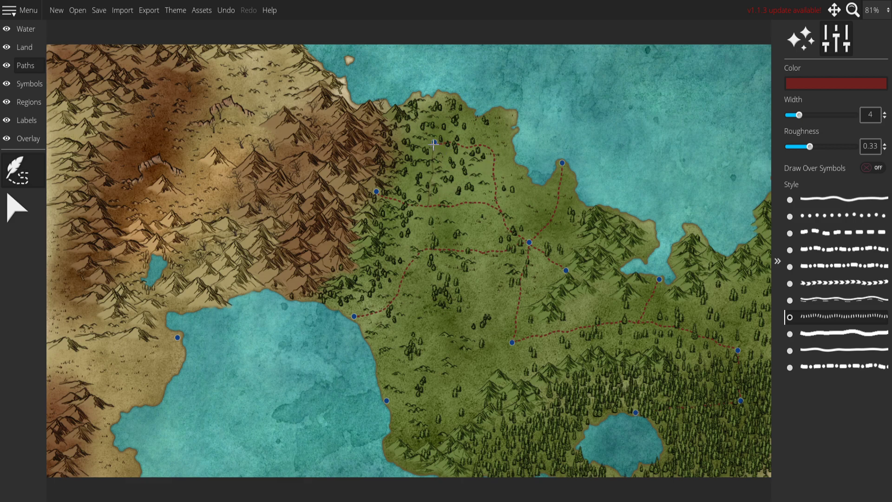
key("ctrl+z")
left_click(435, 141)
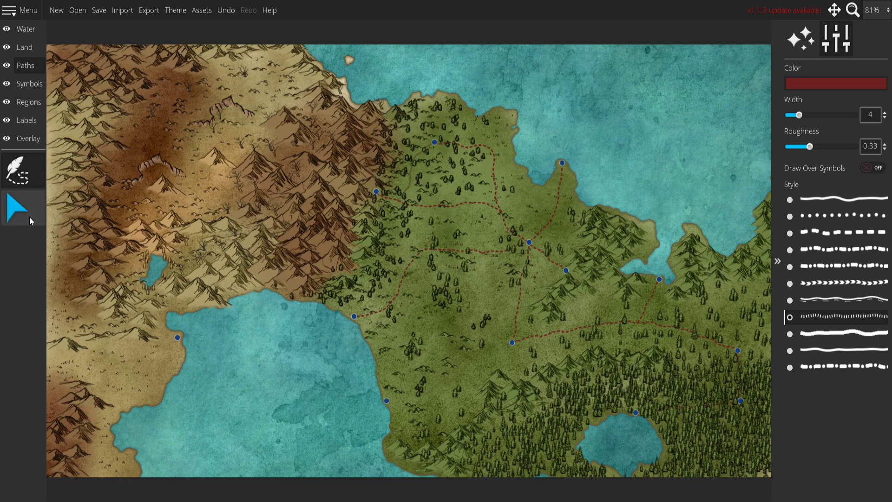
Step: Delete the dashed road running from the western coastal town onto the central plain
left_click(43, 212)
left_click(405, 279)
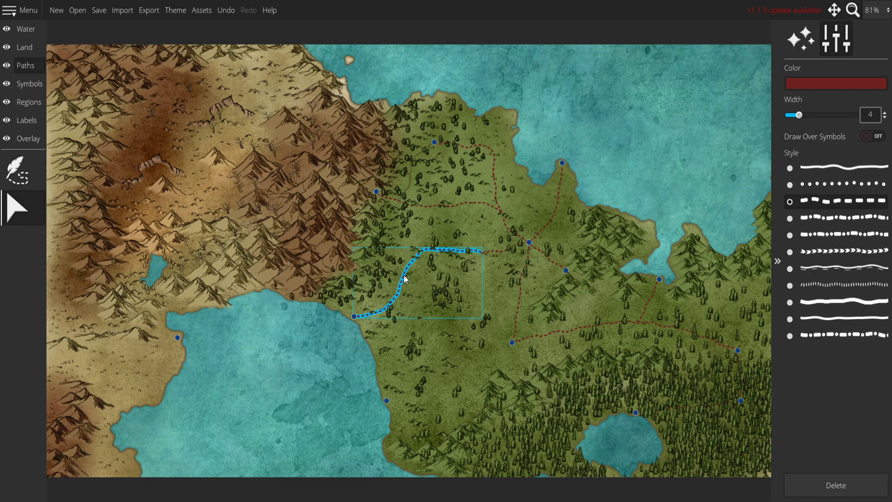
key("Delete")
Step: Draw a dashed road from the southern plain town southwest to the coastal town
left_click(19, 171)
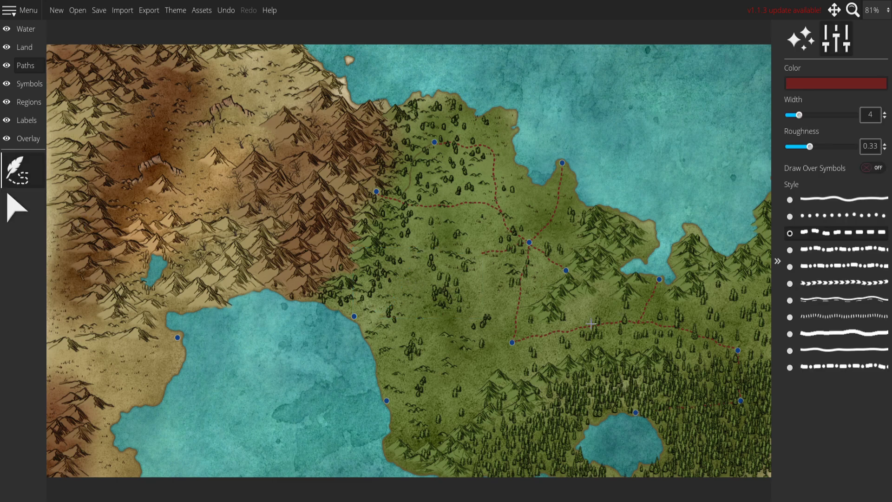
left_click(512, 342)
key("ctrl+z")
left_click(826, 237)
left_click(511, 342)
left_click(387, 401)
Step: Draw a tick-mark style path from the road beside the southwestern plain's coastal town north to the town on the bay's northeastern shore
left_click(845, 317)
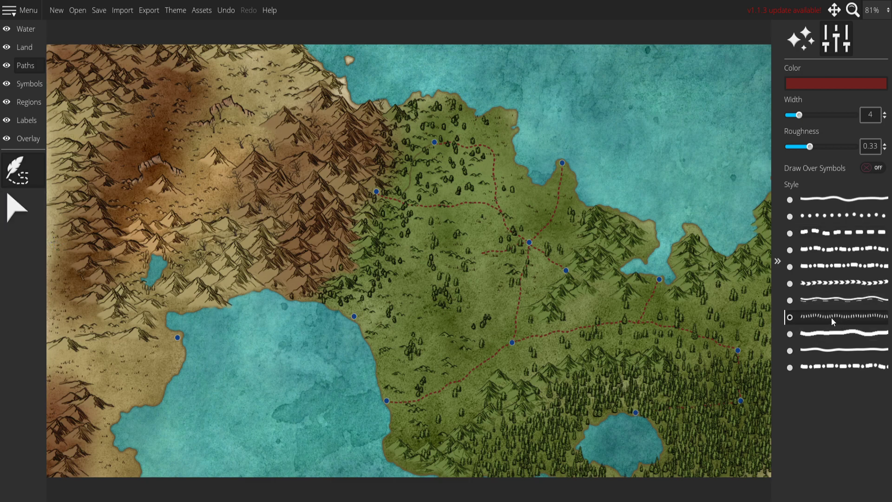
left_click(407, 401)
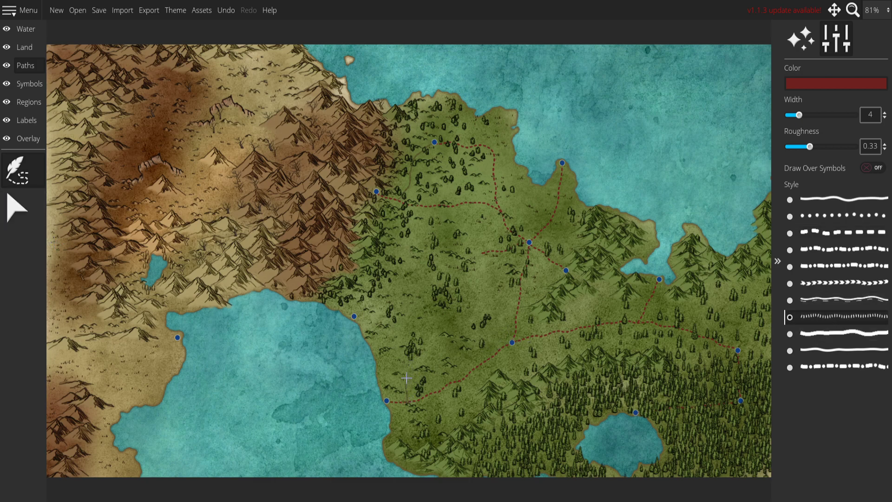
left_click(395, 357)
mouse_move(273, 348)
left_mouse_down()
mouse_move(233, 389)
mouse_move(203, 387)
mouse_move(377, 380)
mouse_move(259, 363)
left_mouse_up()
key("ctrl+z")
key("ctrl+z")
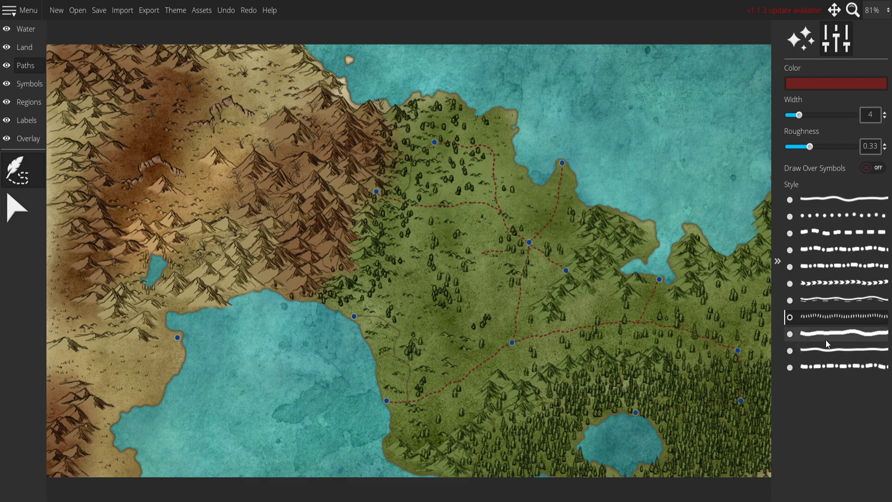
Step: Set the path width to 11.5 and try a chevron-style route across the bay between the two coastal towns
left_click(855, 289)
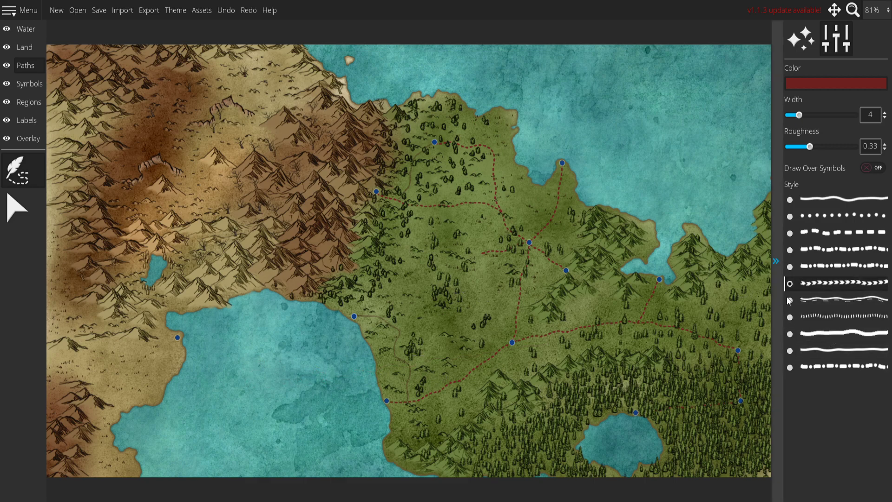
left_click_drag(799, 114, 833, 114)
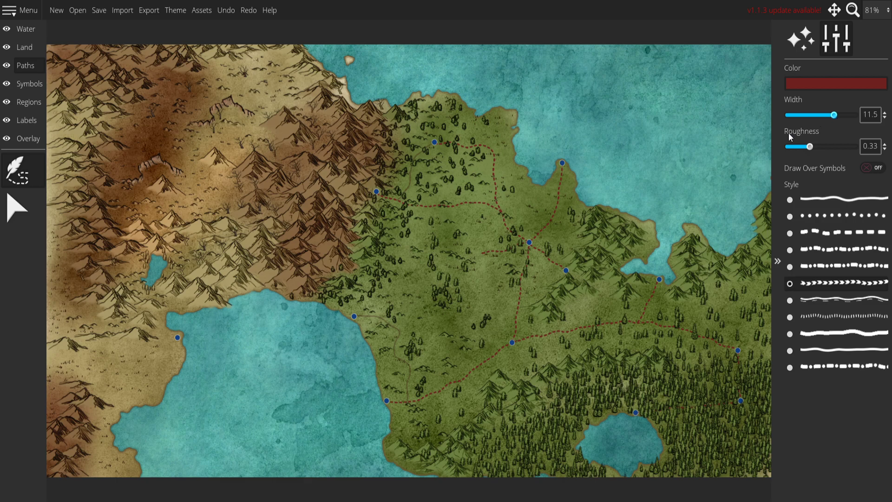
mouse_move(352, 320)
left_mouse_down()
mouse_move(276, 359)
mouse_move(178, 338)
left_mouse_up()
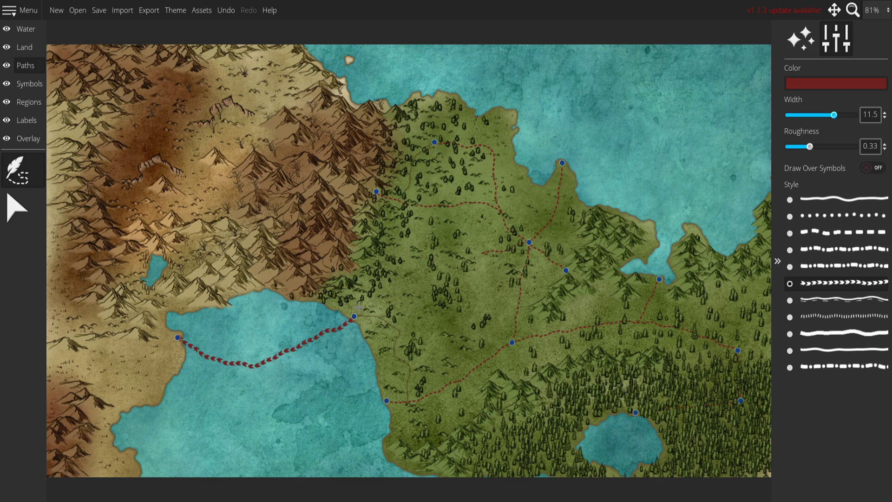
key("ctrl+z")
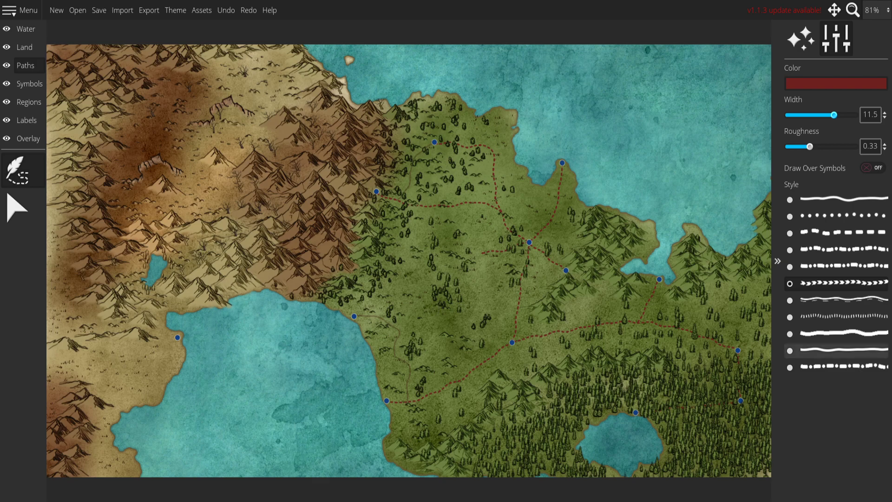
Step: Switch to the dotted path style and try routes across the bay, raising the roughness to 1 for the second
left_click(834, 213)
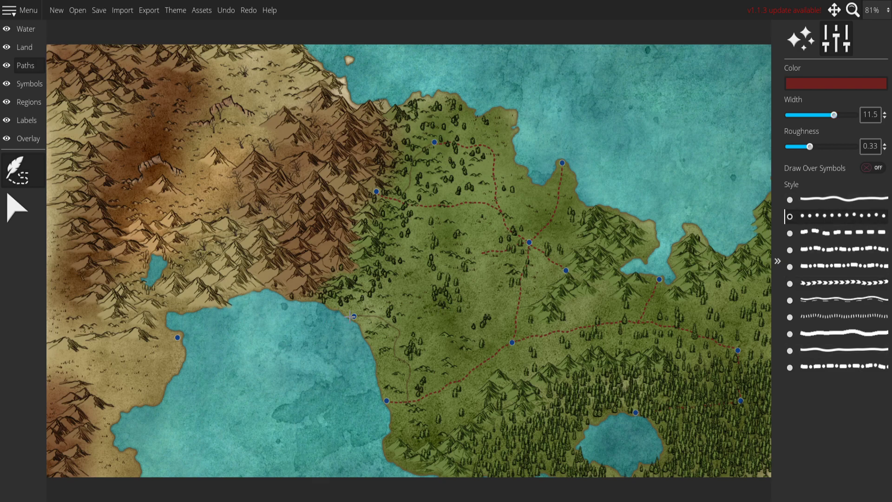
left_click(178, 338)
key("ctrl+z")
left_click_drag(822, 145, 857, 146)
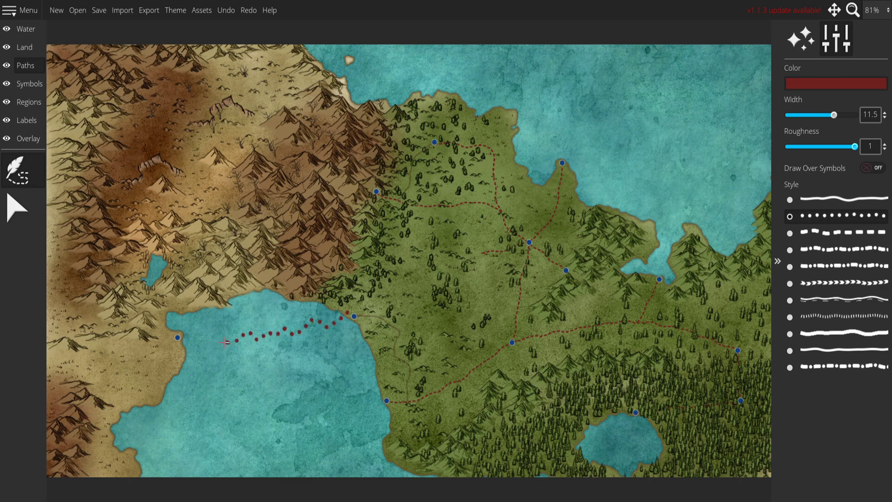
left_click(177, 337)
key("ctrl+z")
Step: Set the roughness to 0 and draw a curved dotted sea route across the bay from the eastern to the western coastal town
left_click_drag(854, 146, 788, 146)
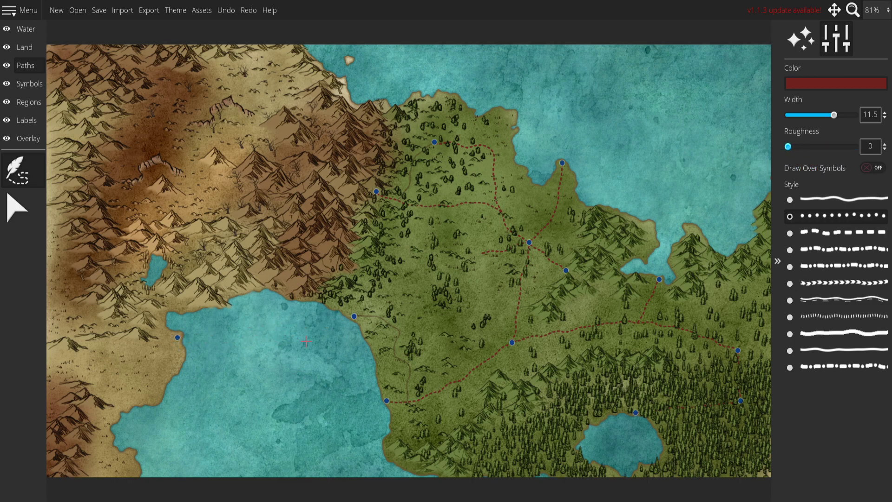
mouse_move(354, 316)
left_mouse_down()
mouse_move(294, 335)
mouse_move(268, 356)
mouse_move(231, 359)
mouse_move(176, 338)
left_mouse_up()
key("ctrl+z")
mouse_move(326, 323)
left_mouse_down()
mouse_move(259, 339)
mouse_move(231, 353)
mouse_move(178, 338)
left_mouse_up()
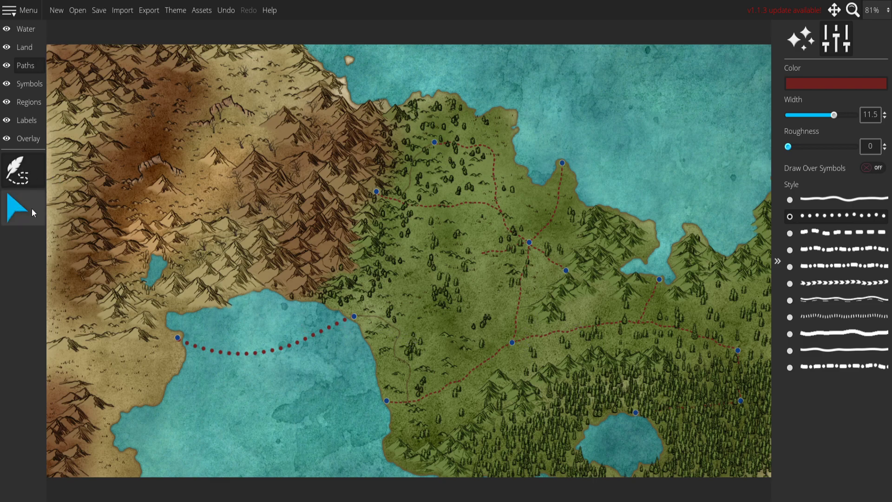
left_click(842, 235)
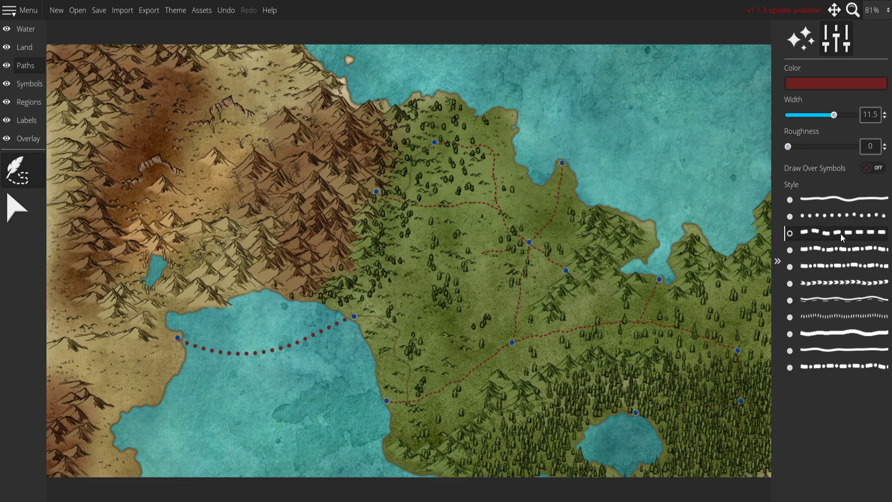
left_click(808, 115)
left_click(449, 206)
left_click(418, 215)
key("ctrl+z")
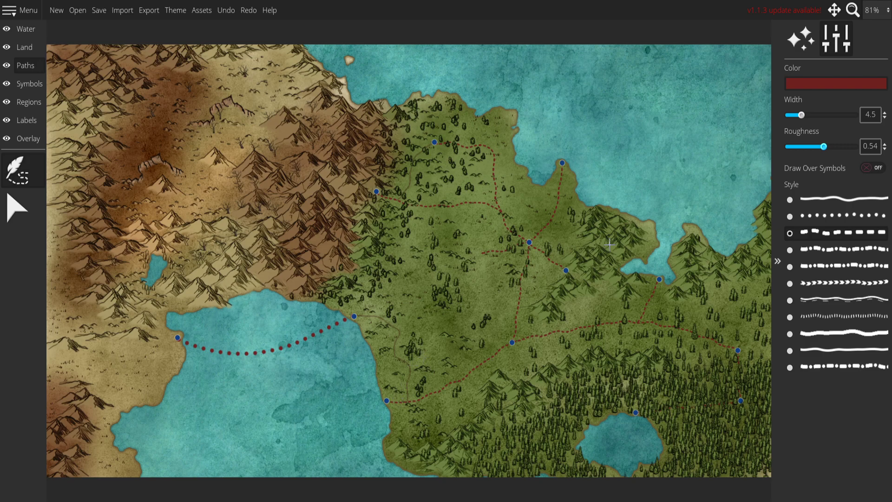
Step: Replace the blue dot marker of the eastern junction town with the circled star symbol
left_click(27, 85)
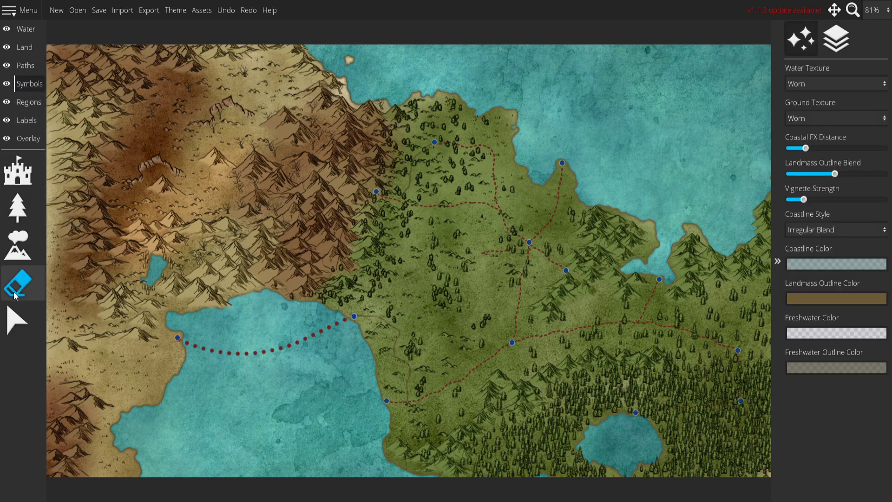
left_click(530, 242)
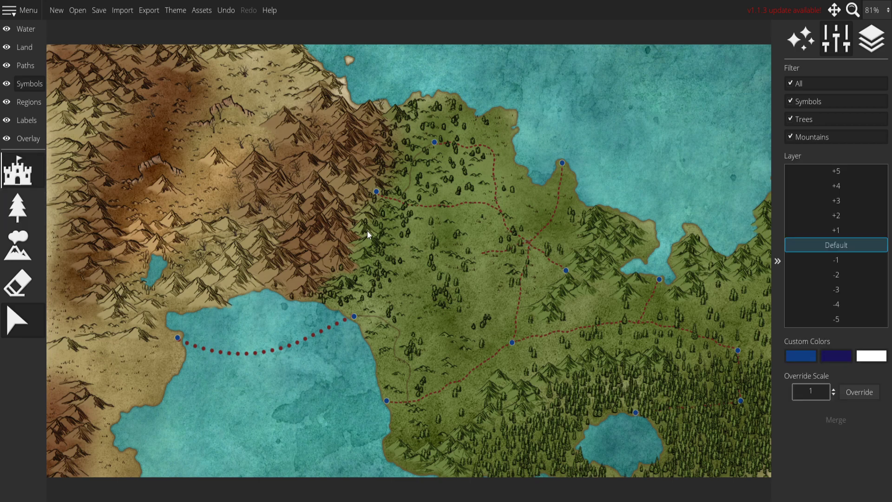
left_click(17, 171)
left_click(865, 273)
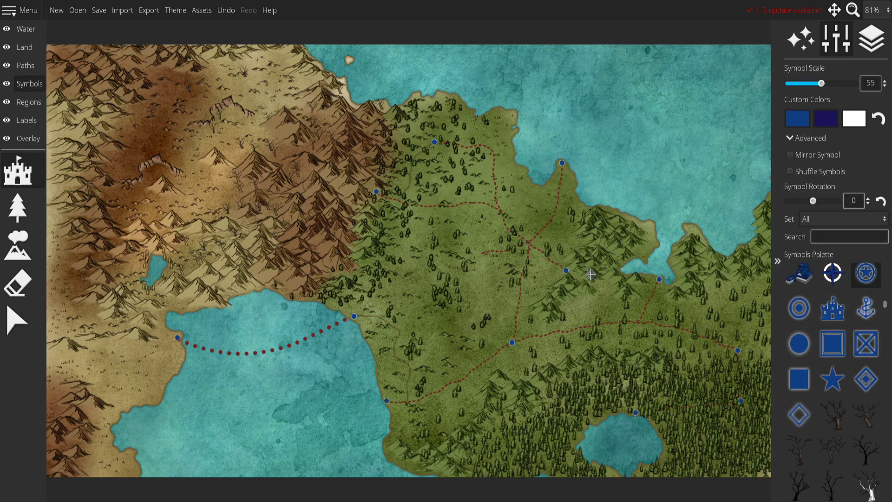
left_click(529, 242)
Step: Place blue castle symbols at scale 55 on the road east of the mountain-edge town and beside the road east of the southern plain town
left_click(832, 307)
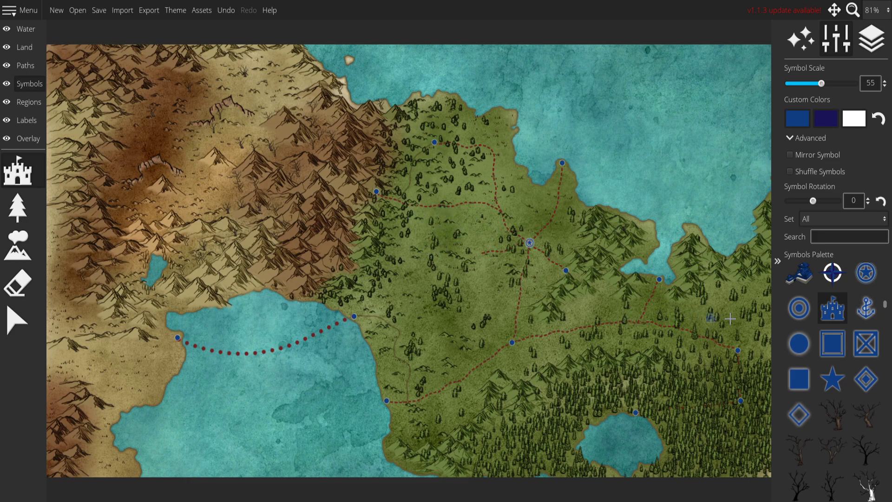
left_click(635, 328)
key("ctrl+z")
left_click(546, 342)
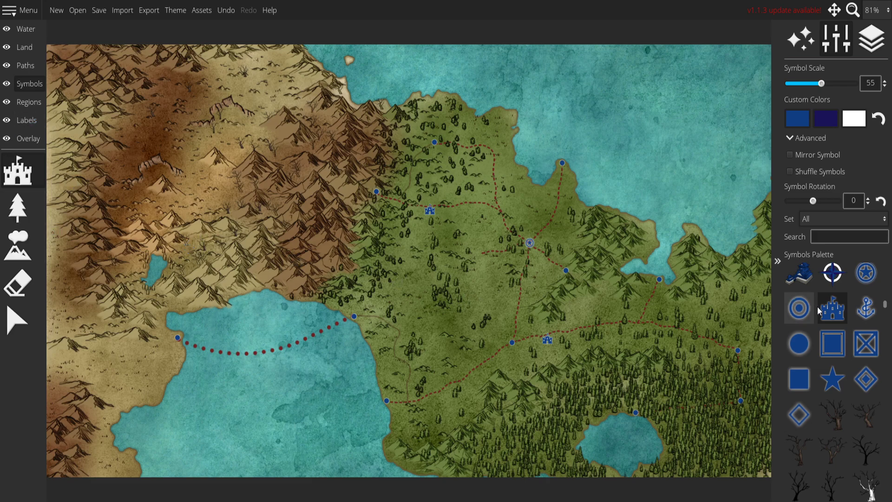
Step: Browse the symbol palette and search it for "ruins"
scroll(808, 303, "down", 10)
scroll(837, 326, "down", 5)
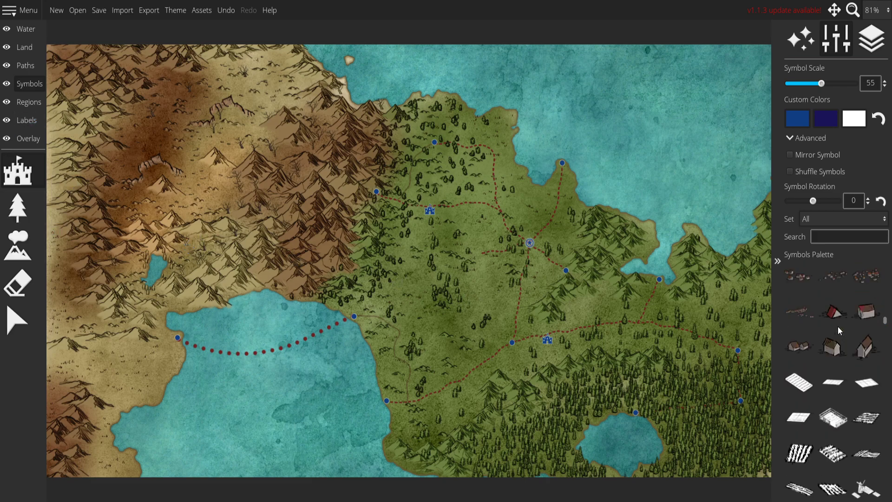
scroll(849, 361, "down", 5)
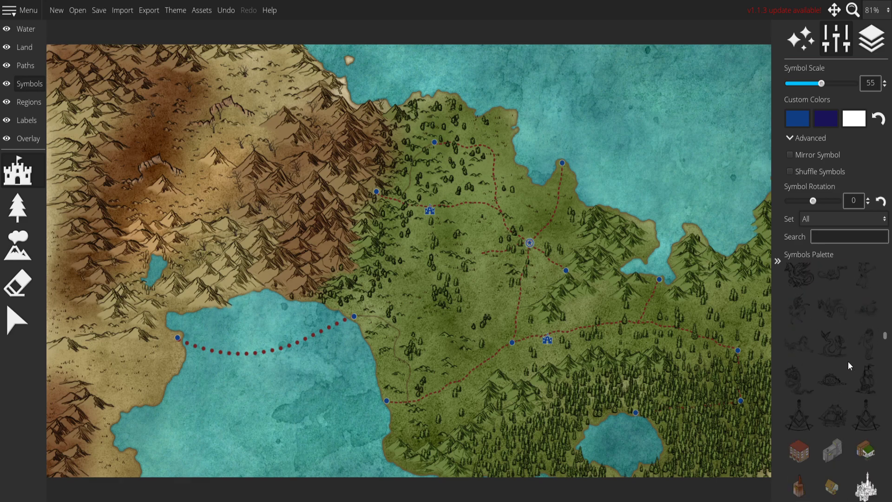
scroll(843, 376, "down", 5)
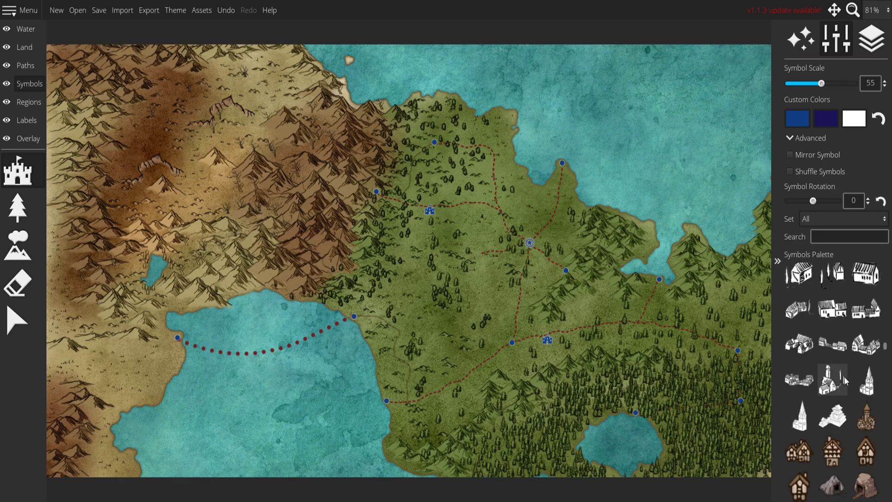
scroll(860, 376, "down", 5)
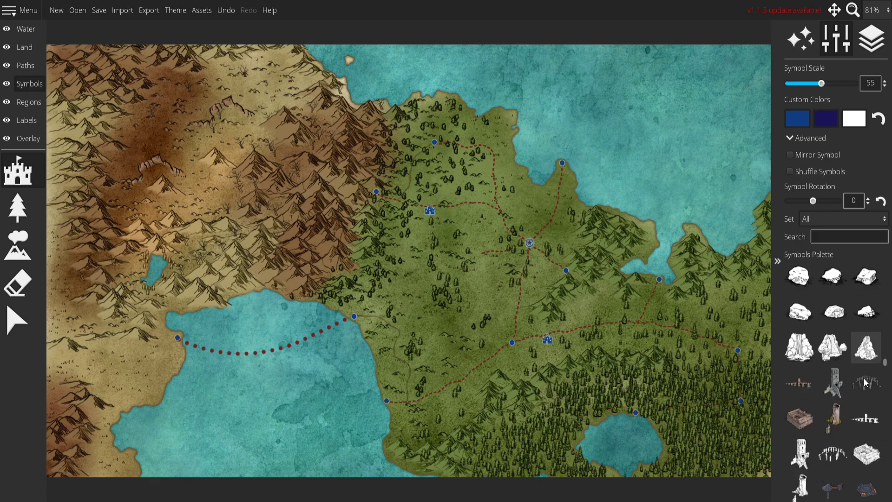
scroll(840, 332, "up", 4)
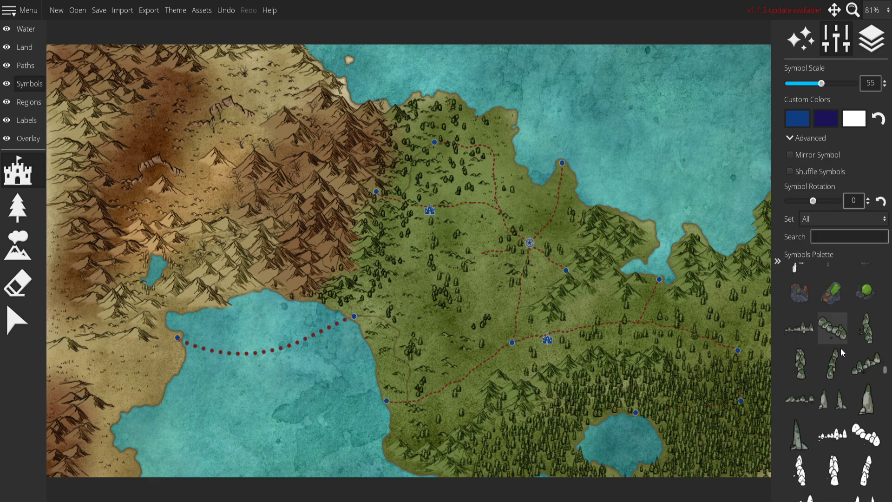
left_click(846, 235)
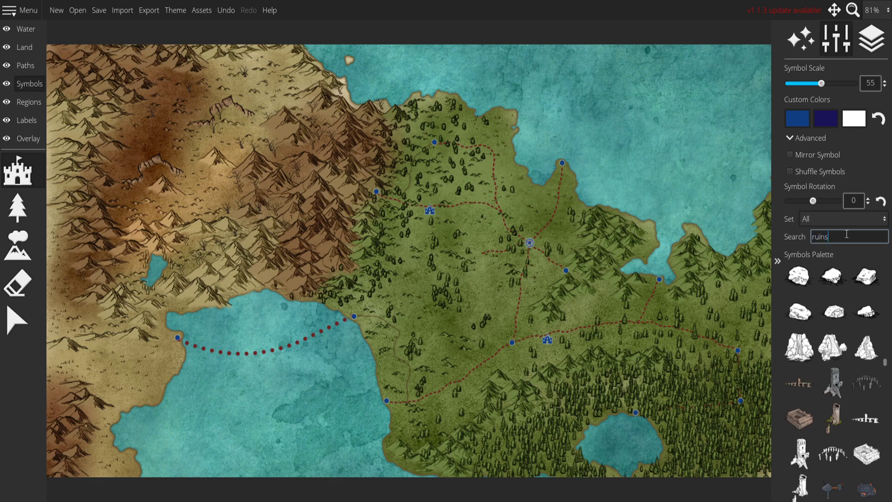
type("ruins")
key("Return")
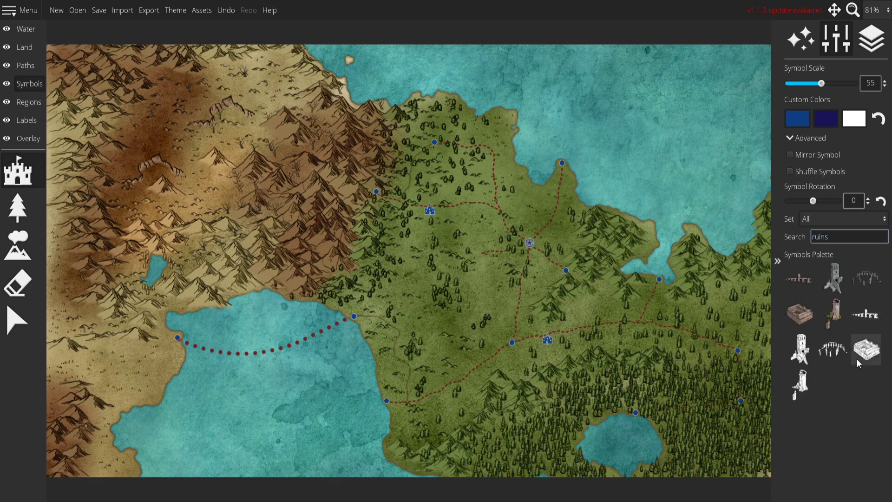
Step: Try the ruined tower symbol at scale 55 in the dark brown northwestern highlands
left_click(799, 384)
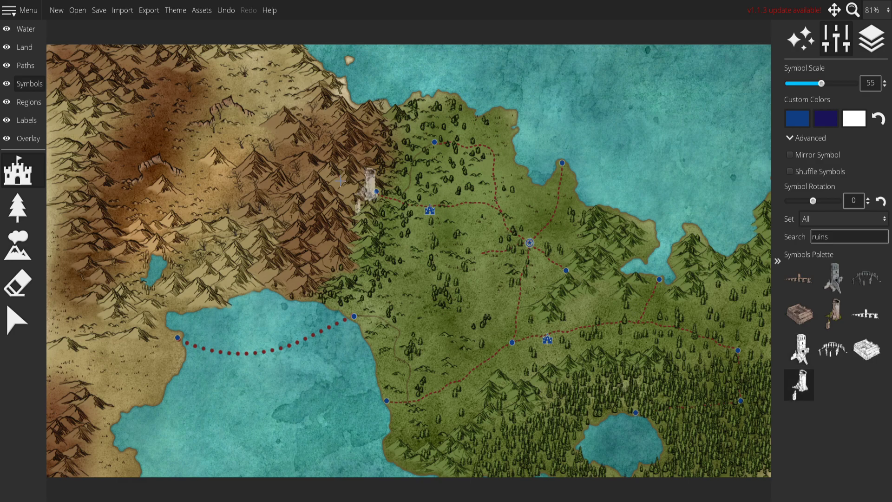
key("ctrl+z")
scroll(167, 99, "up", 3)
scroll(175, 95, "down", 3)
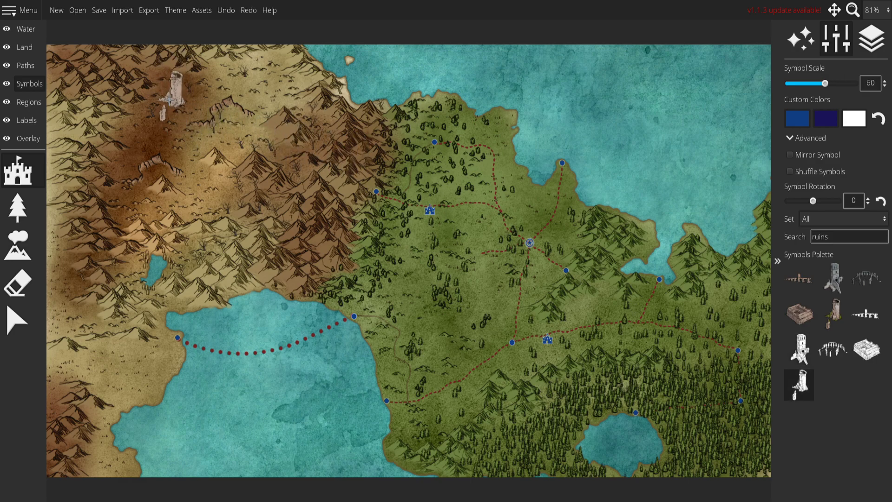
left_click(159, 120)
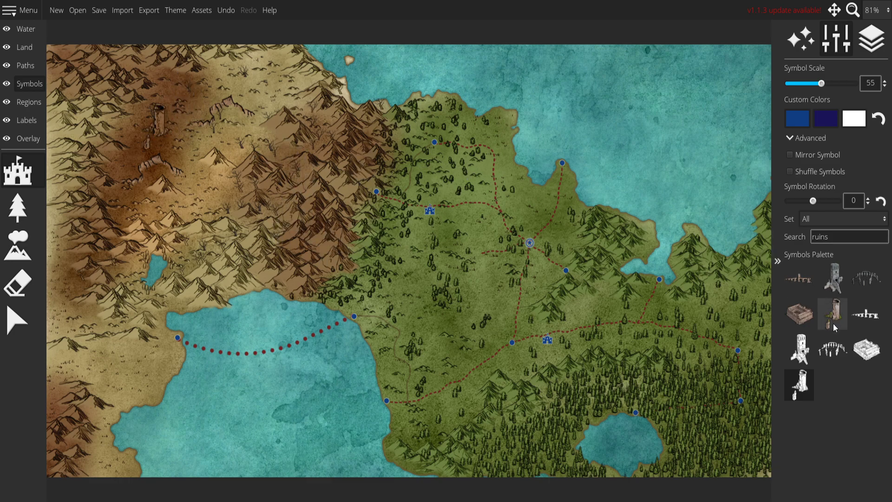
Step: Place the white ruined colonnade symbol at scale 45 in the dark brown northwestern highlands
left_click(830, 353)
scroll(231, 88, "down", 5)
scroll(155, 121, "up", 5)
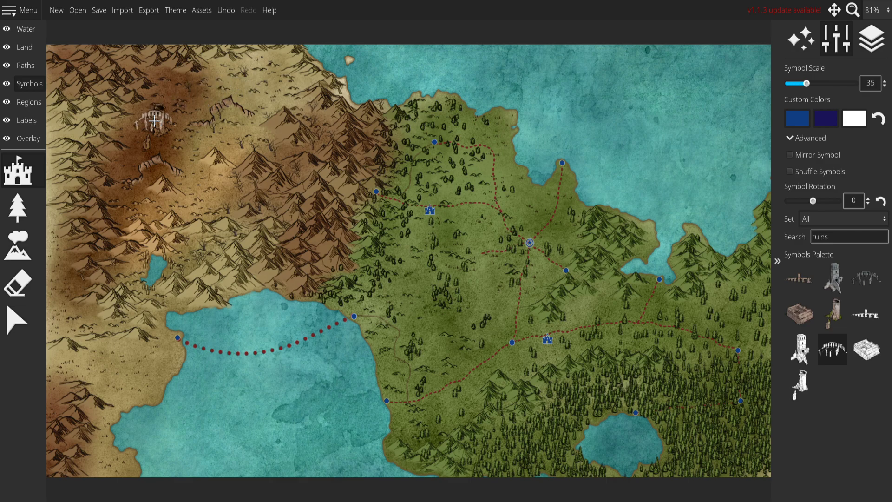
scroll(158, 132, "up", 3)
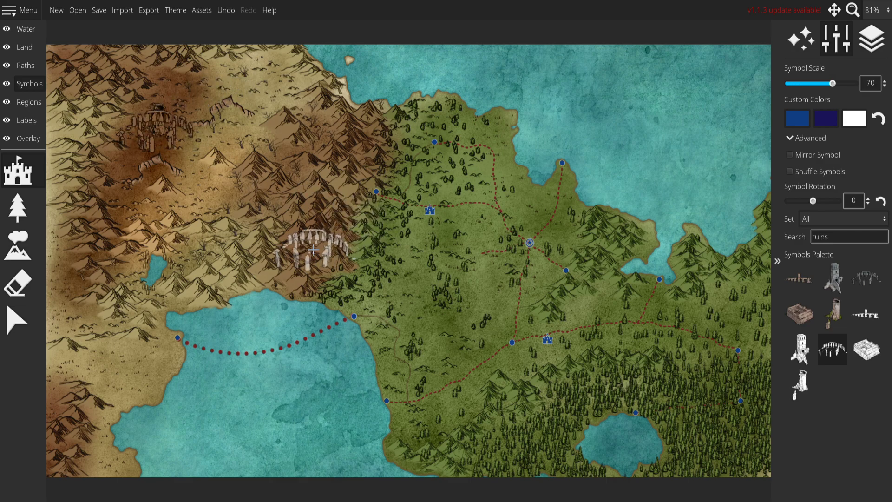
key("ctrl+z")
scroll(153, 131, "down", 4)
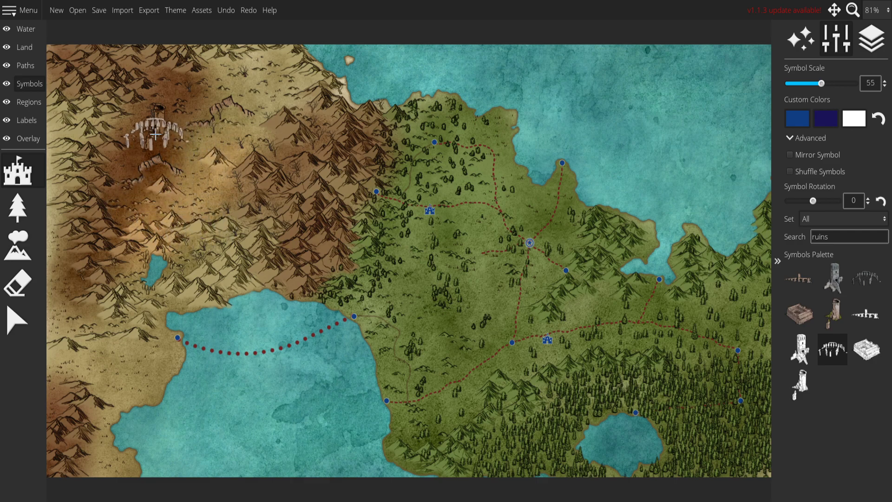
scroll(139, 128, "up", 3)
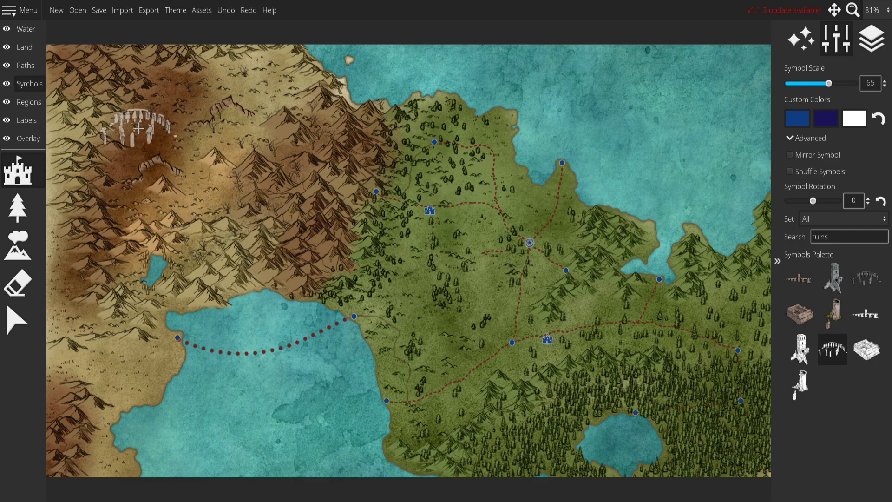
scroll(158, 133, "down", 4)
left_click(157, 132)
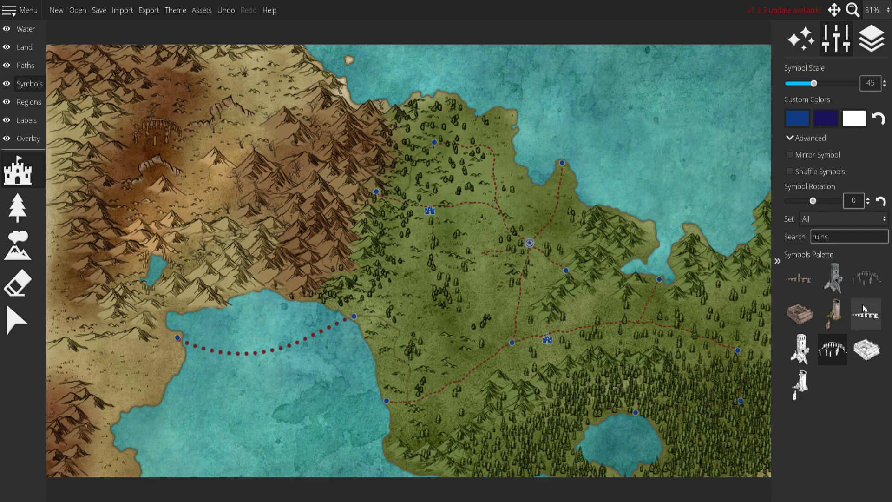
Step: Place the ruined tower symbol at scale 45 beside the colonnade in the northwestern highlands
left_click(803, 347)
left_click(799, 385)
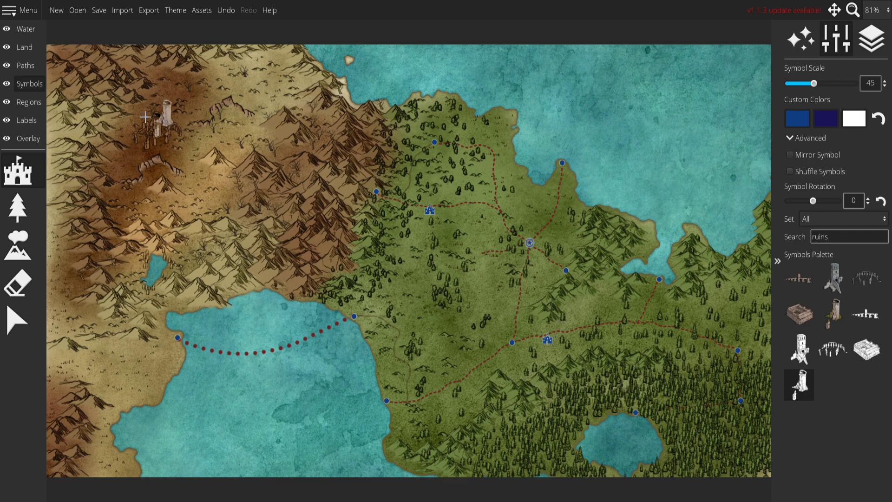
left_click(832, 349)
Step: Place the ruined temple symbol at scale 100 in the mountains east of the colonnade
left_click(866, 349)
scroll(270, 190, "up", 10)
left_click(253, 174)
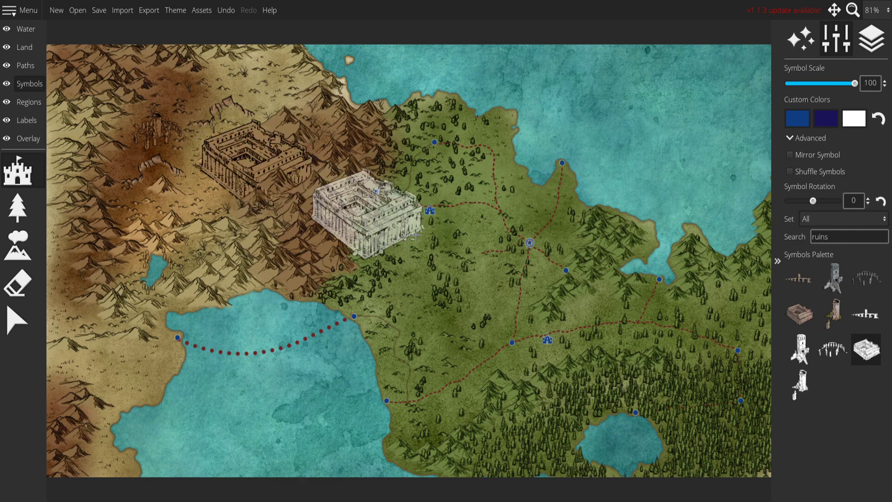
Step: Undo the large ruined temple placement and place the white ruined tower symbol at scale 25 in the northern dark brown highlands
key("ctrl+z")
left_click(866, 313)
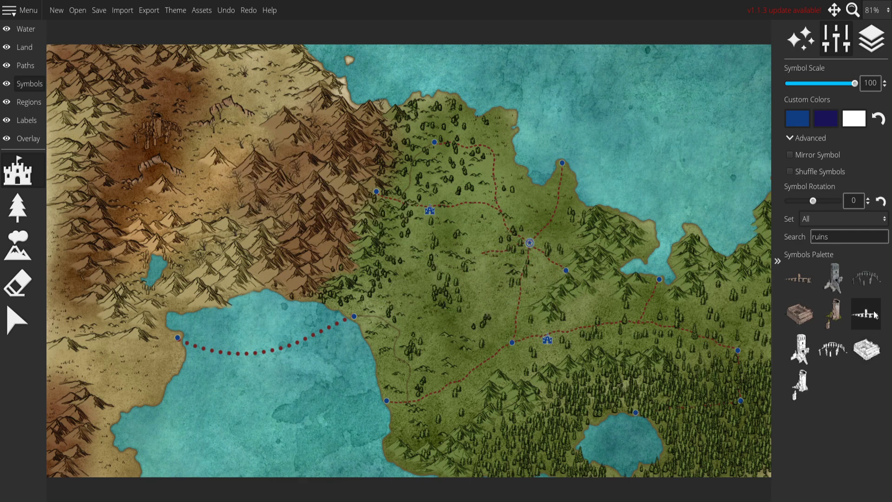
scroll(303, 132, "down", 7)
scroll(303, 133, "down", 6)
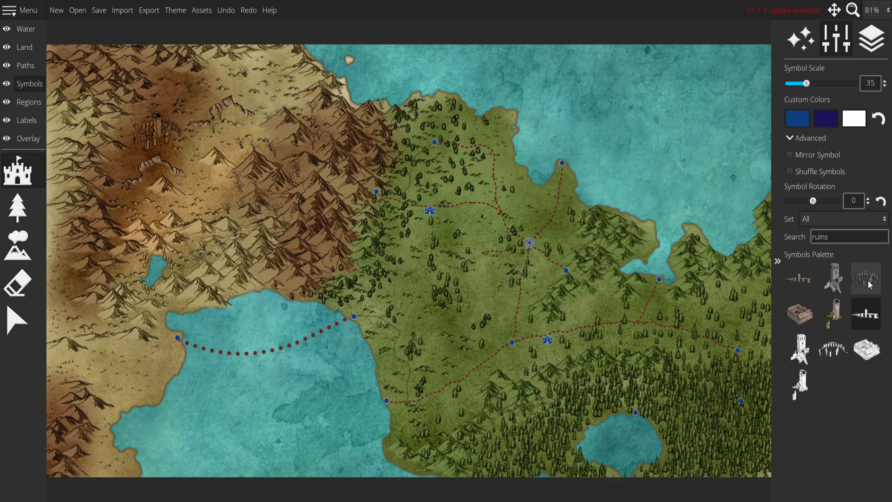
left_click(787, 355)
scroll(222, 140, "up", 13)
scroll(221, 140, "down", 15)
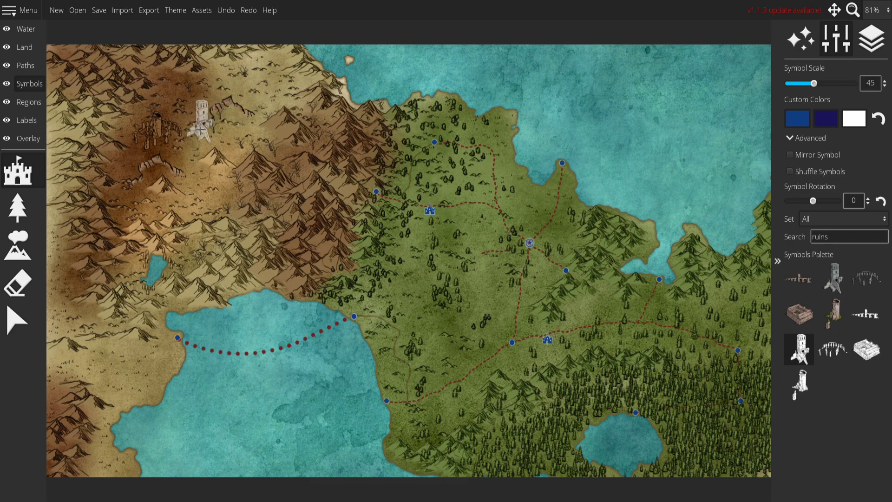
left_click(170, 94)
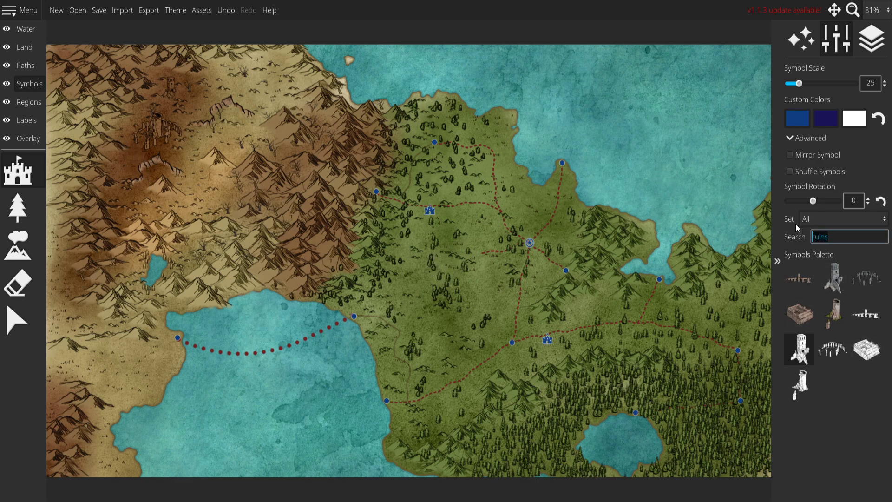
Step: Clear the symbol search and browse the full symbol palette for further symbols to use
type("ruin")
key("BackSpace")
key("BackSpace")
key("BackSpace")
key("BackSpace")
scroll(842, 385, "down", 5)
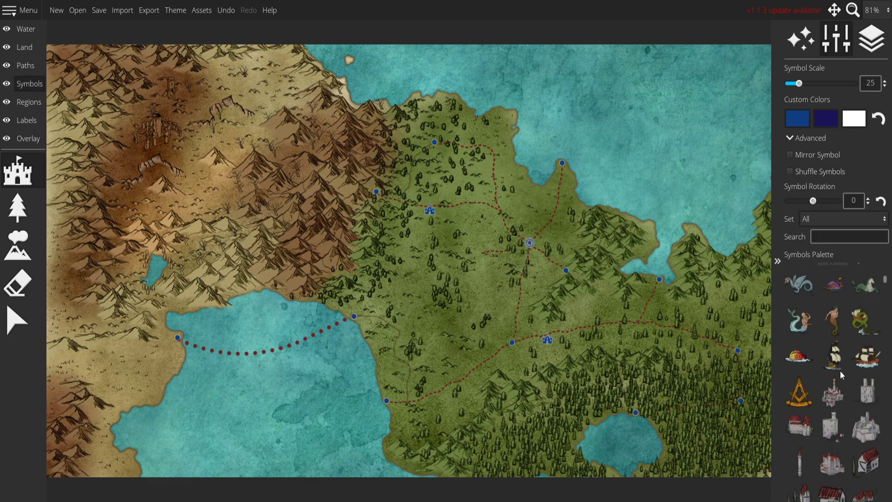
scroll(841, 379, "down", 5)
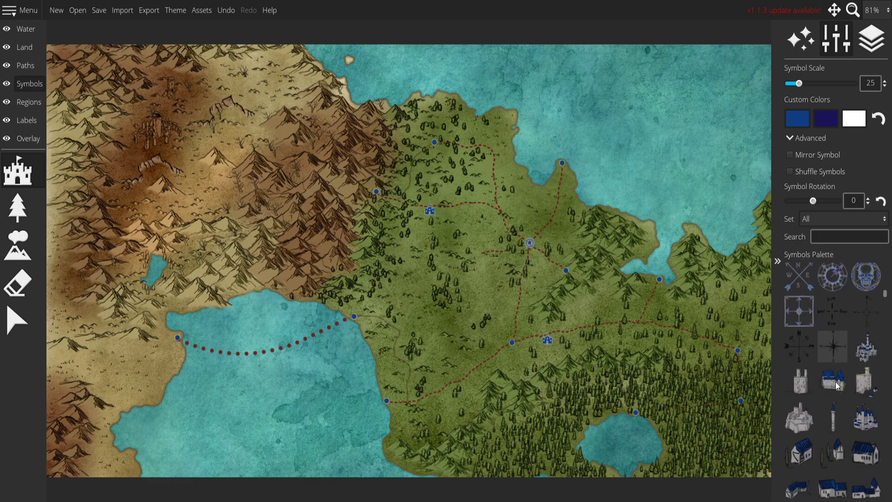
scroll(844, 352, "down", 5)
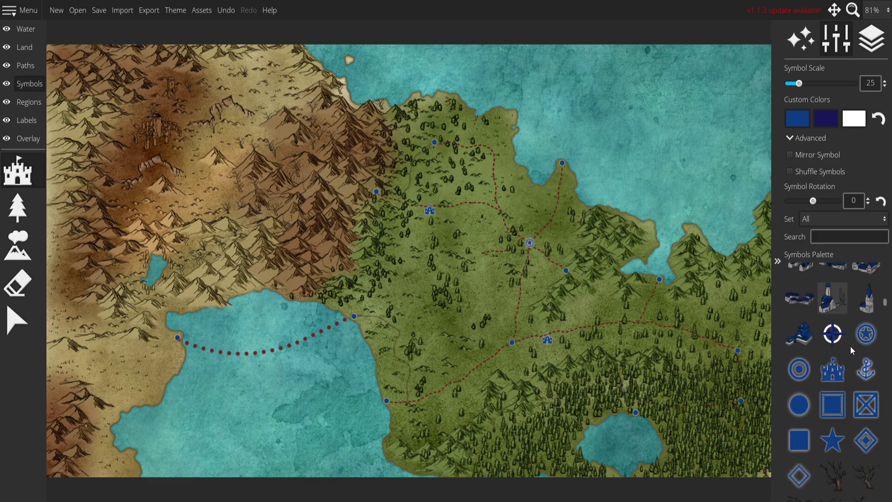
Step: Place compass direction lines over the water with 16 directions, line width 3 and outer radius 2048
left_click(27, 30)
left_click(13, 404)
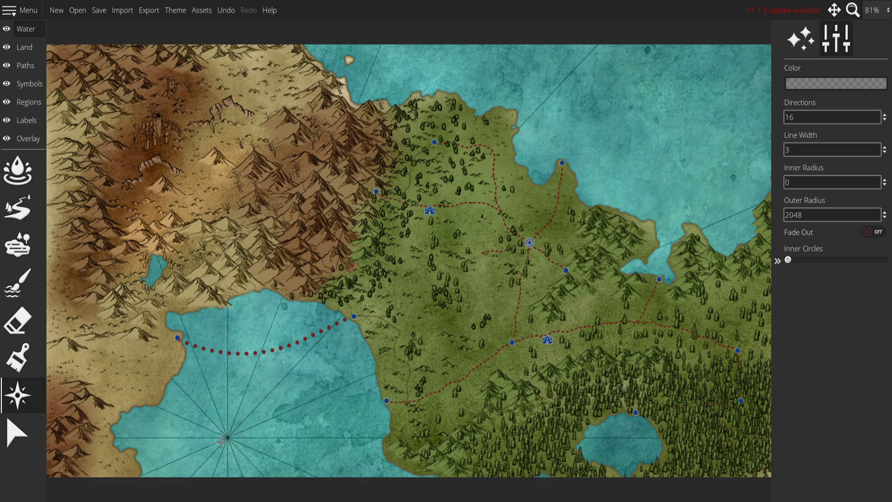
left_click(227, 389)
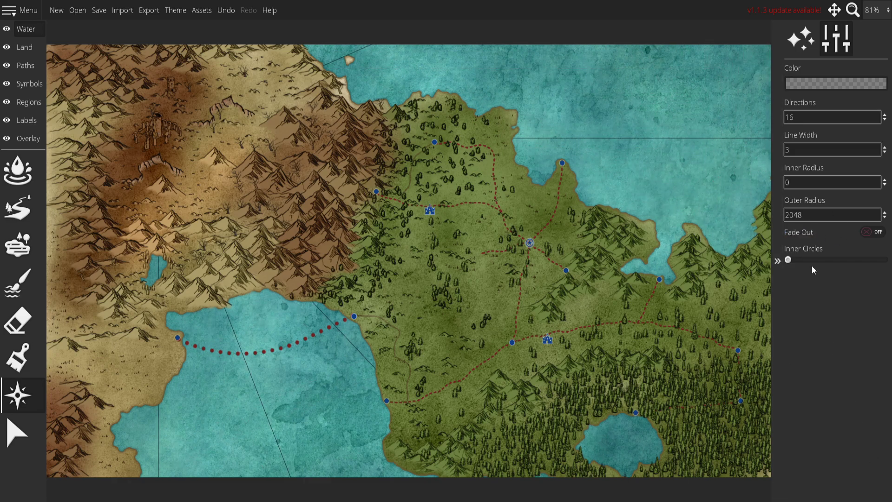
Step: Undo the 16-direction compass lines and place 32-direction lines centred in the dark brown northwestern highlands
left_click(814, 115)
key("ctrl+z")
type("32")
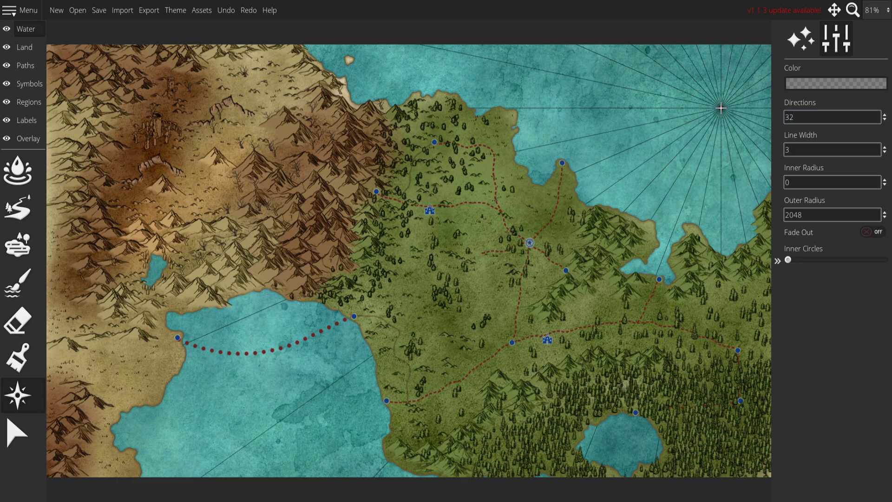
left_click(151, 138)
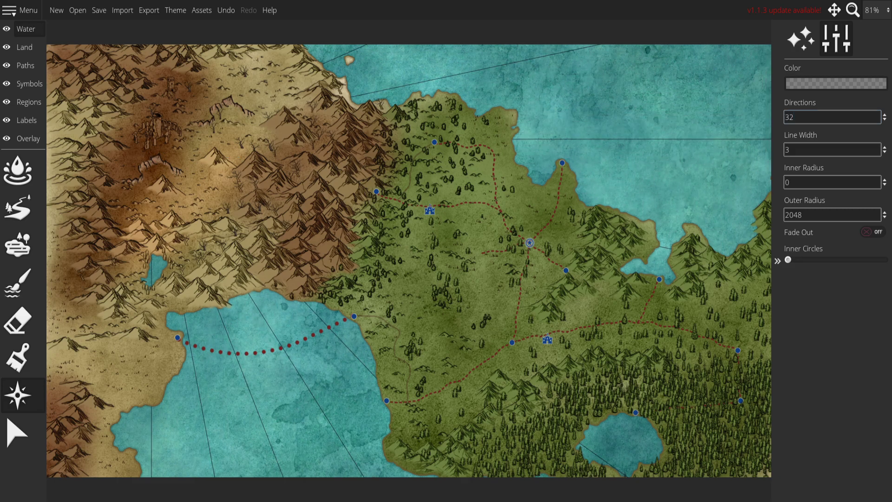
Step: Try the Pointed Hex and Square grid overlays on the map and set the pattern to Flat Hex
left_click(26, 138)
left_click(813, 90)
left_click(819, 130)
left_click(823, 88)
left_click(822, 139)
left_click(824, 83)
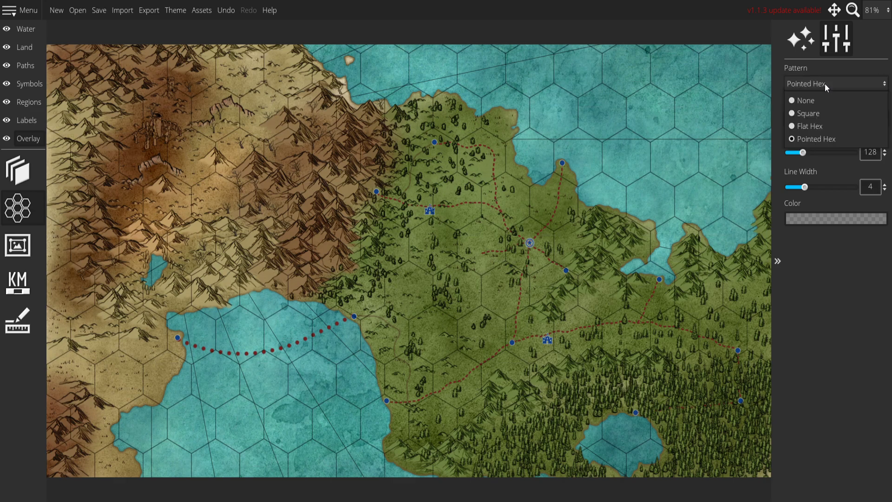
left_click(821, 115)
left_click(814, 83)
left_click(822, 126)
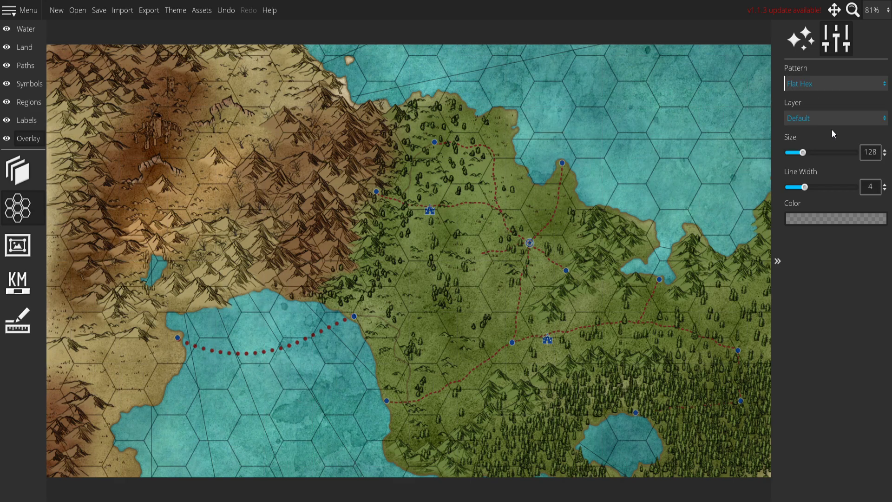
Step: Set the hex grid's line width to 2 and check the map with the settings hidden
left_click_drag(804, 186, 720, 191)
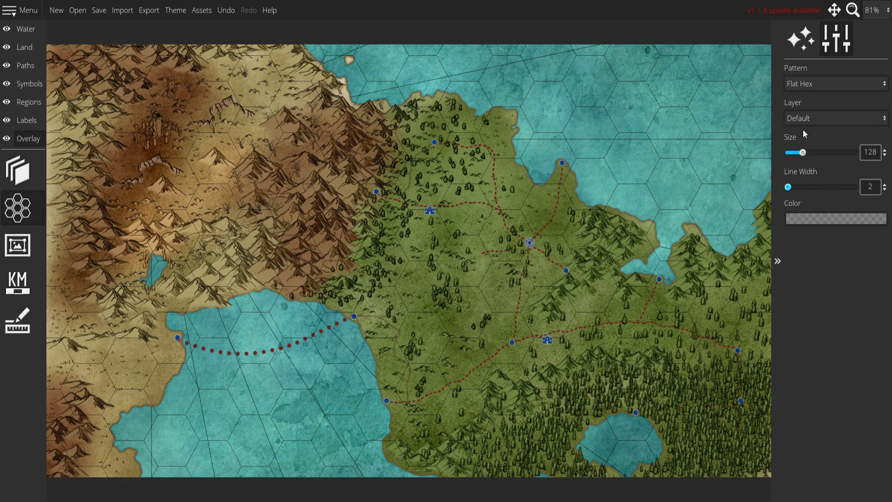
left_click(776, 261)
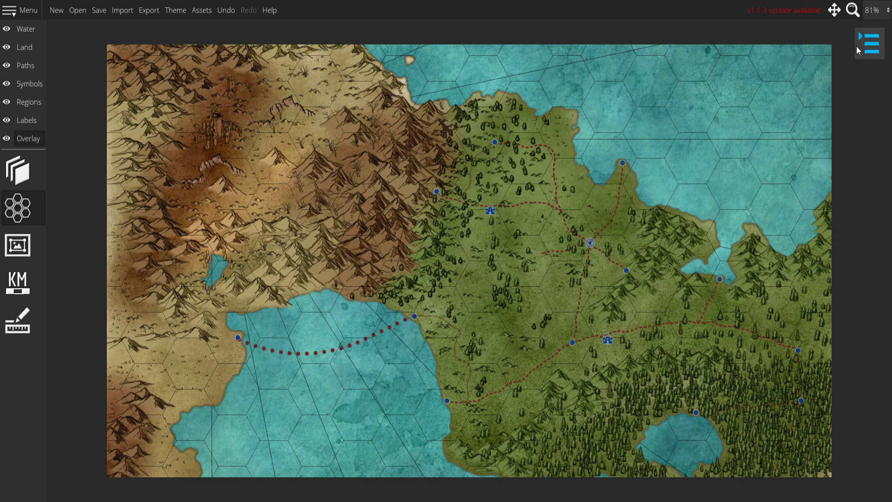
left_click(871, 43)
Step: Try the hex grid on the Below Symbols and Water Only layers and return it to Default
left_click(823, 116)
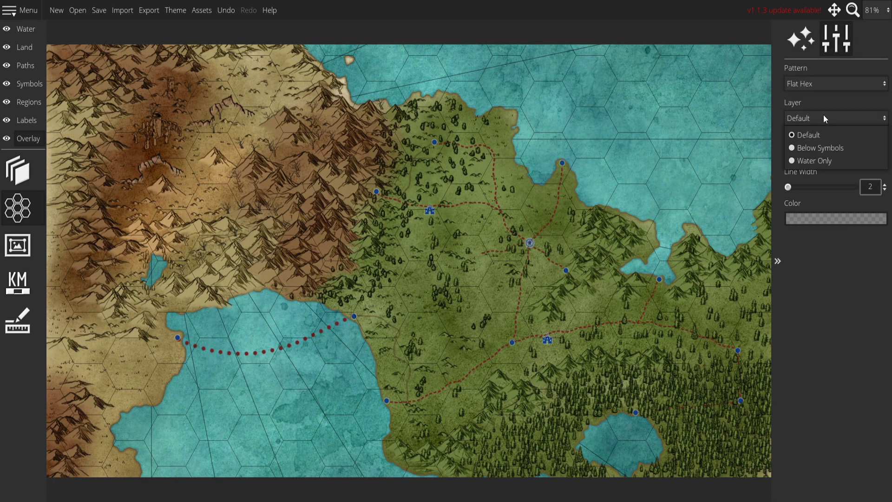
left_click(814, 149)
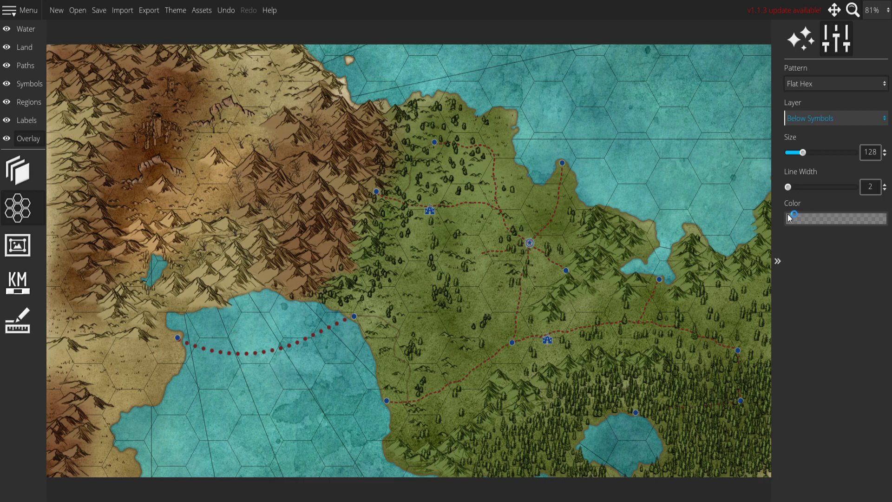
left_click(827, 123)
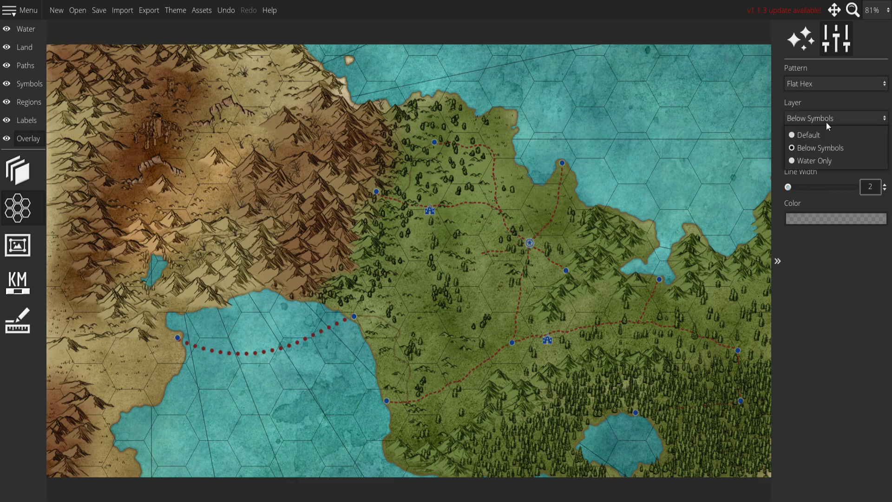
left_click(828, 160)
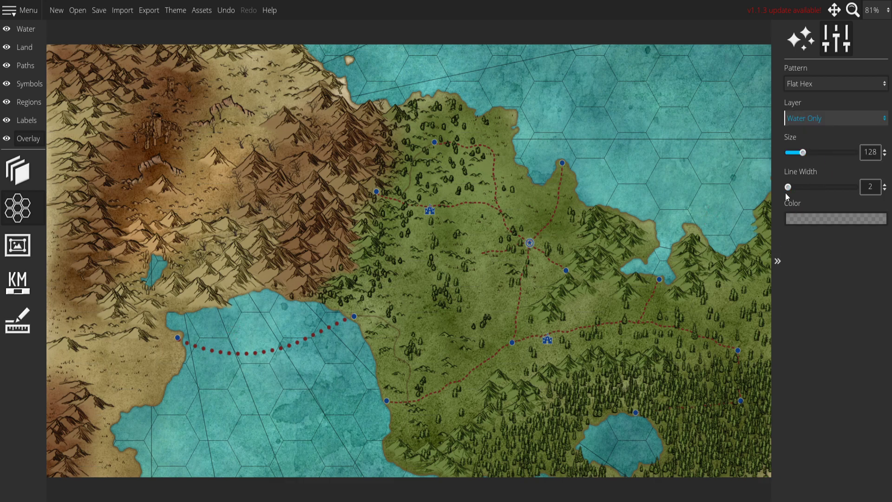
left_click(825, 122)
left_click(816, 130)
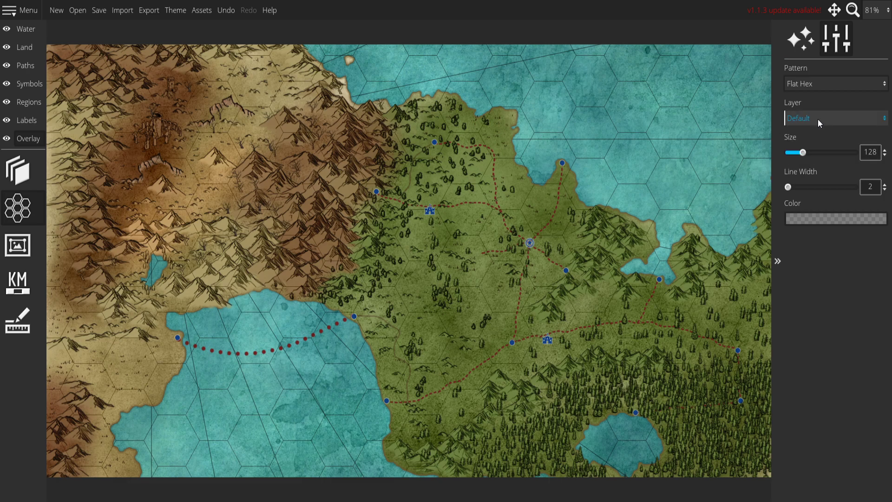
Step: Set the grid pattern to None and undo the compass direction lines on the water
left_click(825, 84)
left_click(816, 95)
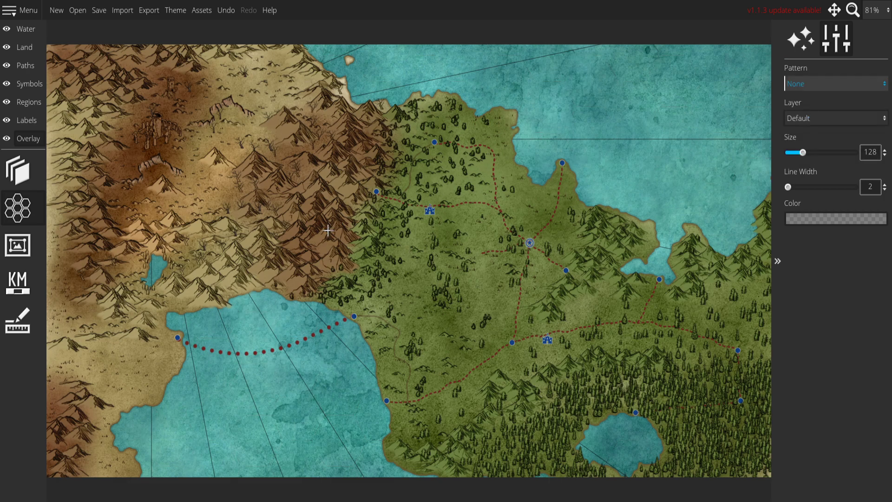
key("ctrl+z")
key("ctrl+z")
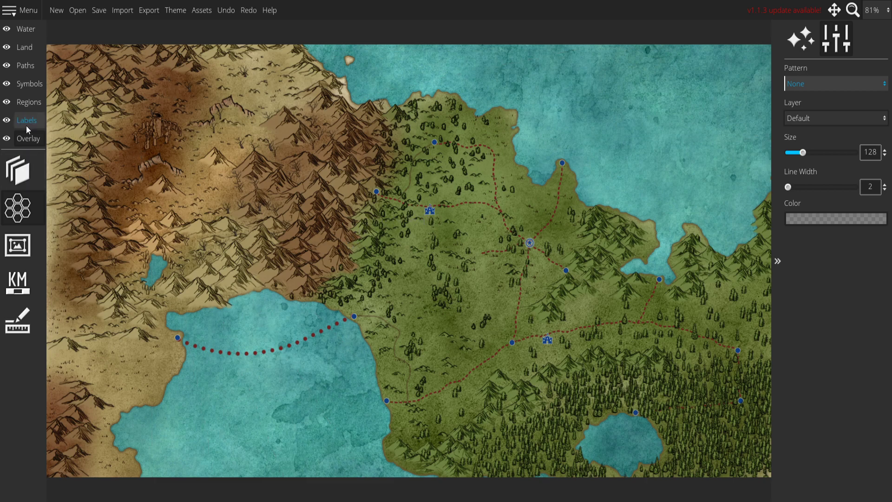
left_click(33, 11)
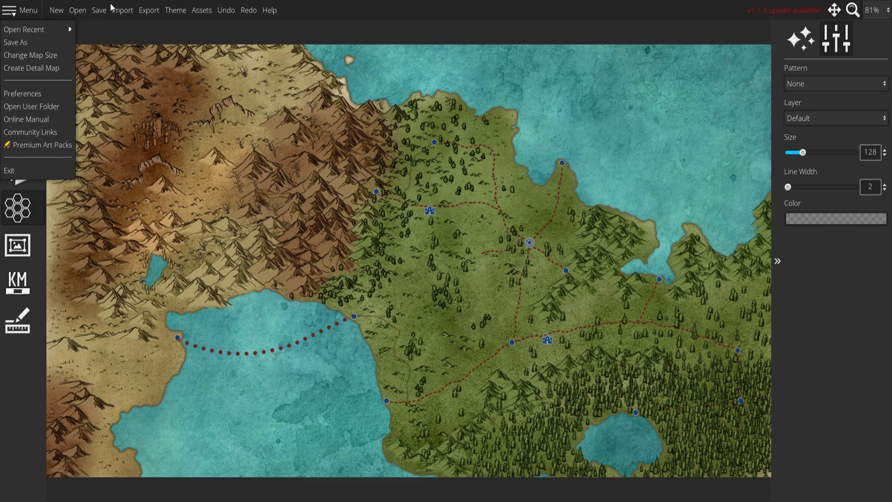
left_click(246, 10)
left_click(246, 10)
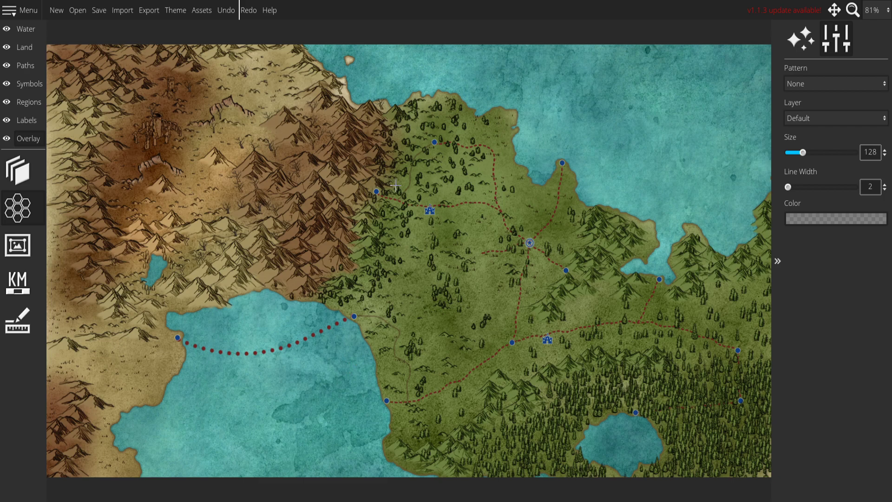
Step: Enable the Double Pen Vignette frame around the map and set its scale to 0.25
left_click(29, 244)
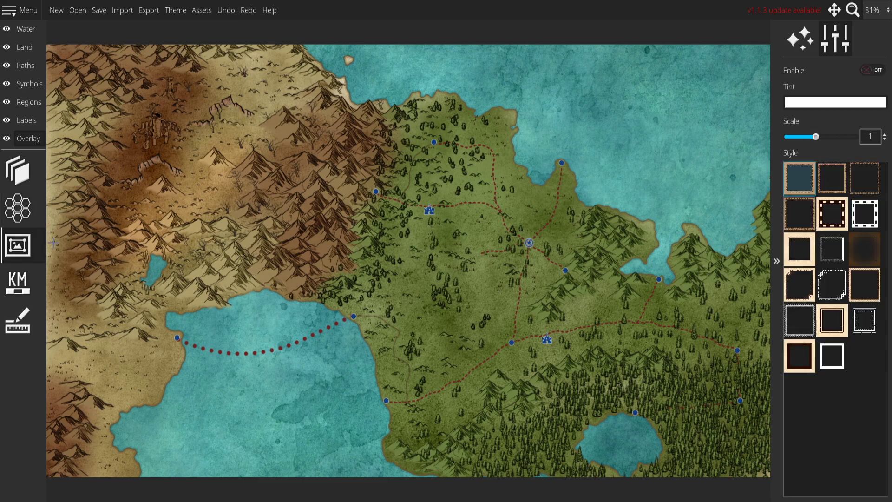
left_click(853, 254)
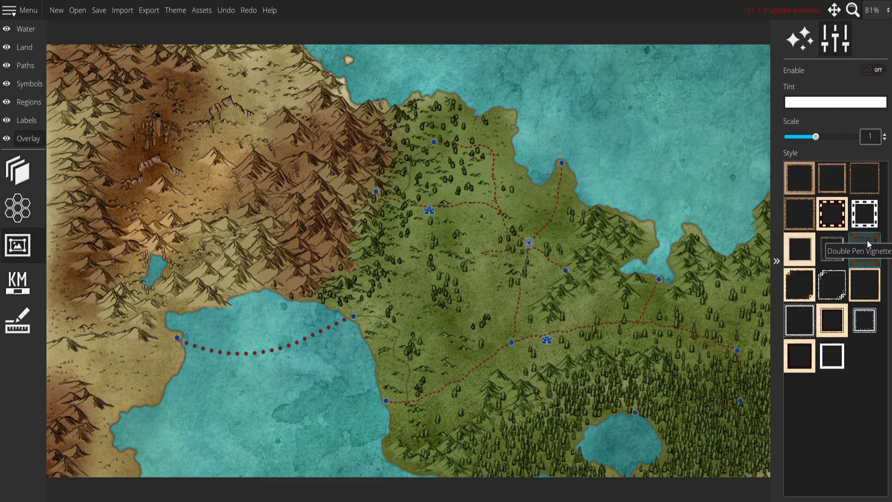
left_click(873, 70)
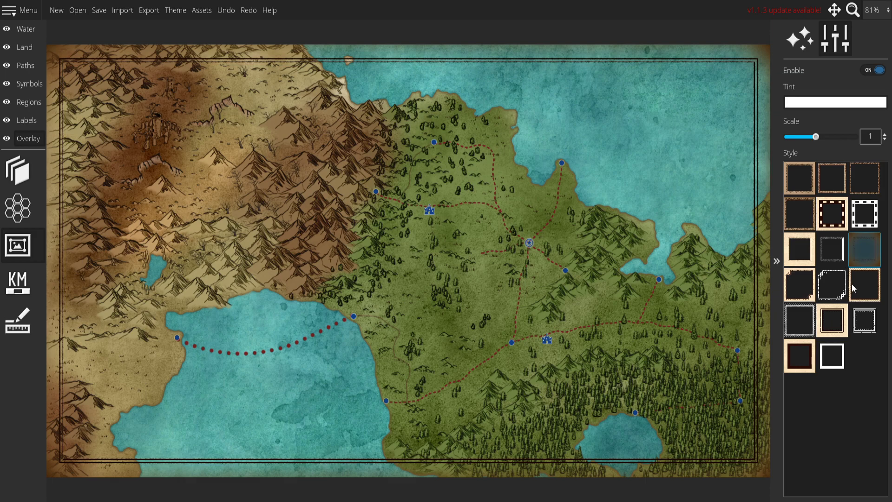
left_click_drag(821, 137, 784, 135)
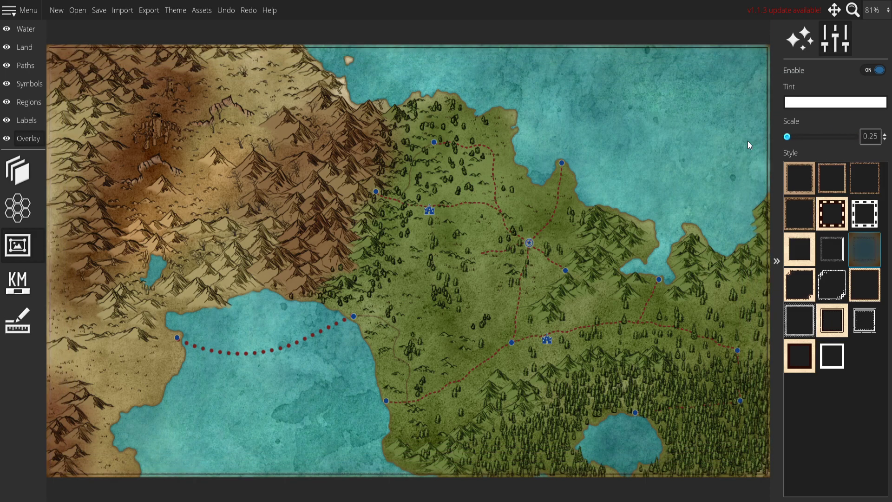
Step: Tint the map frame dark olive green and disable the frame
left_click(817, 106)
left_click(778, 45)
left_click(745, 70)
left_click_drag(745, 70, 748, 101)
left_click(802, 133)
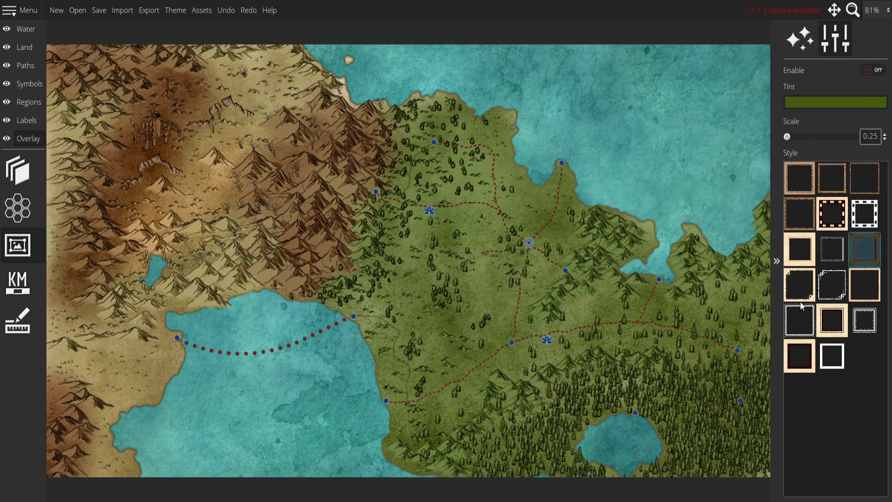
left_click(873, 74)
left_click(28, 173)
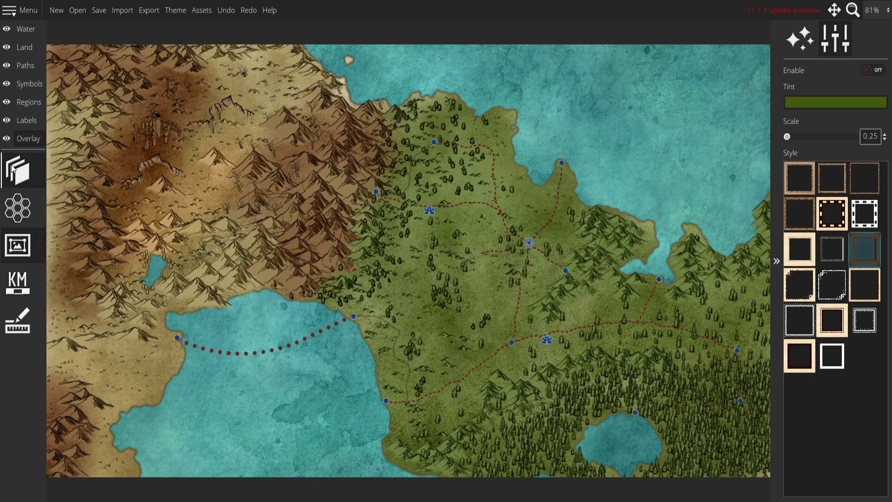
left_click(28, 283)
left_click(18, 321)
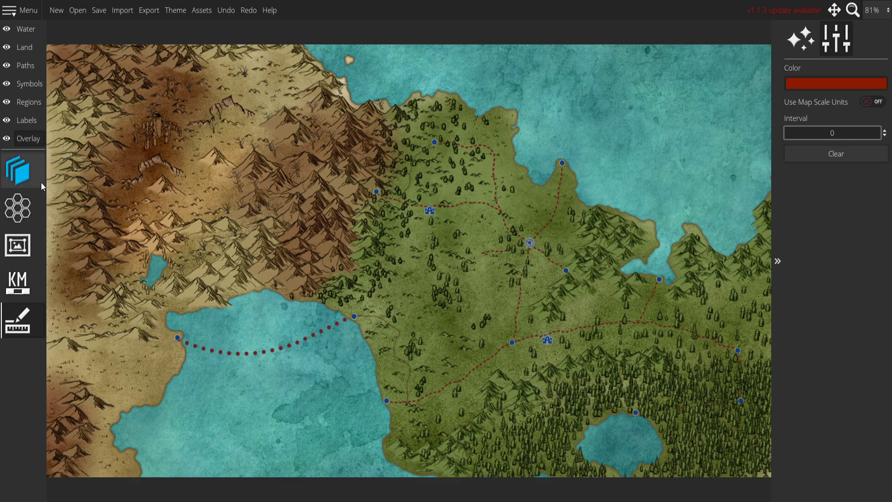
Step: Draw a blue region with a dashed border of width 10 around the central green lands and delete it
left_click(23, 102)
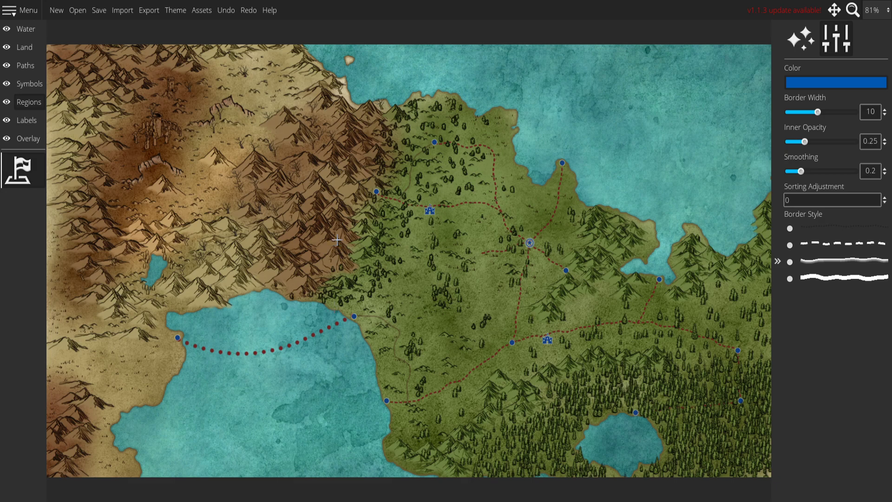
left_click(327, 302)
mouse_move(342, 179)
left_mouse_down()
mouse_move(358, 138)
mouse_move(382, 113)
mouse_move(439, 104)
mouse_move(501, 122)
mouse_move(592, 162)
mouse_move(614, 185)
mouse_move(630, 211)
mouse_move(619, 259)
mouse_move(729, 300)
mouse_move(768, 331)
mouse_move(750, 367)
mouse_move(621, 350)
mouse_move(578, 356)
mouse_move(481, 394)
mouse_move(454, 432)
mouse_move(401, 439)
mouse_move(378, 426)
mouse_move(366, 393)
mouse_move(360, 332)
mouse_move(327, 307)
left_mouse_up()
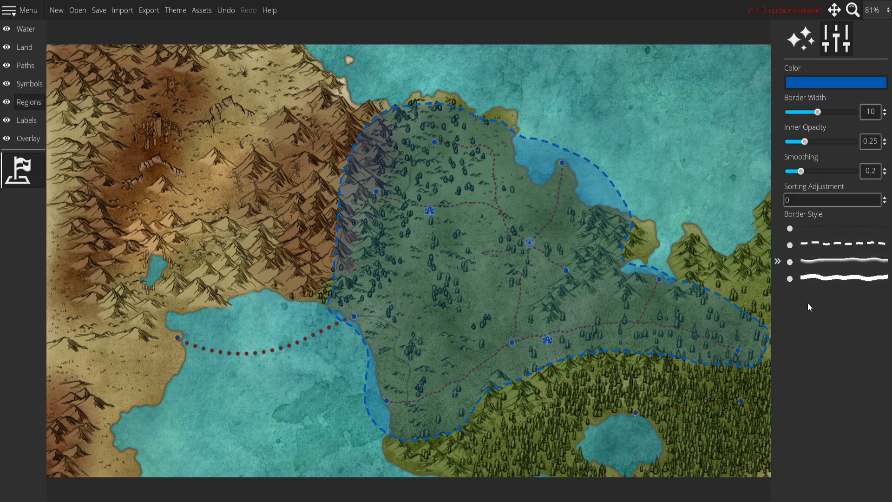
left_click(398, 169)
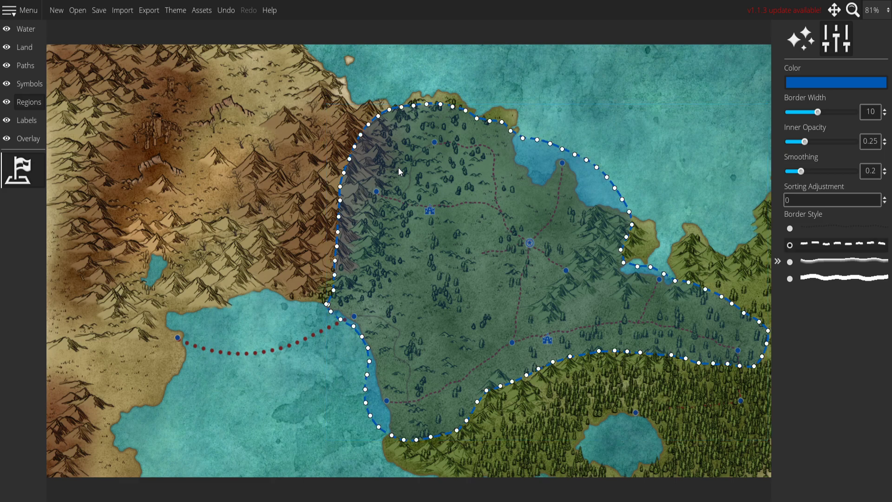
key("Delete")
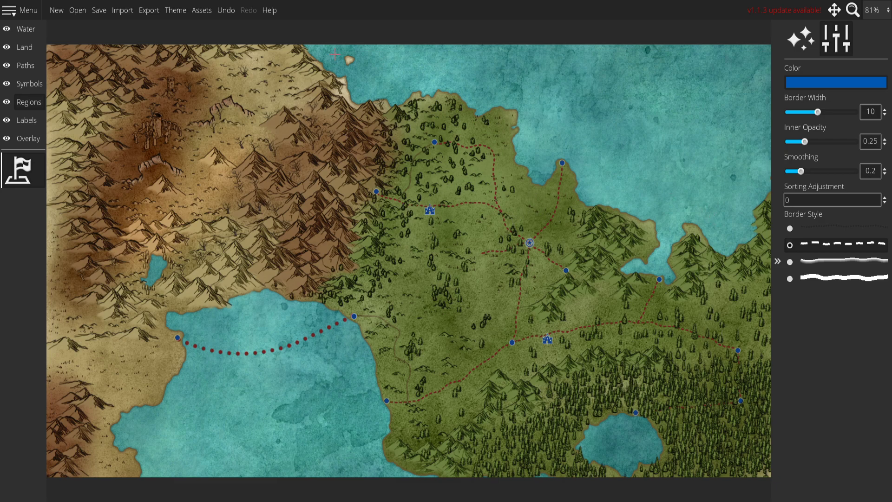
Step: Paint the northwestern coast with the Rocks [M] (44) colour and erase the small islet off that coast
left_click(24, 46)
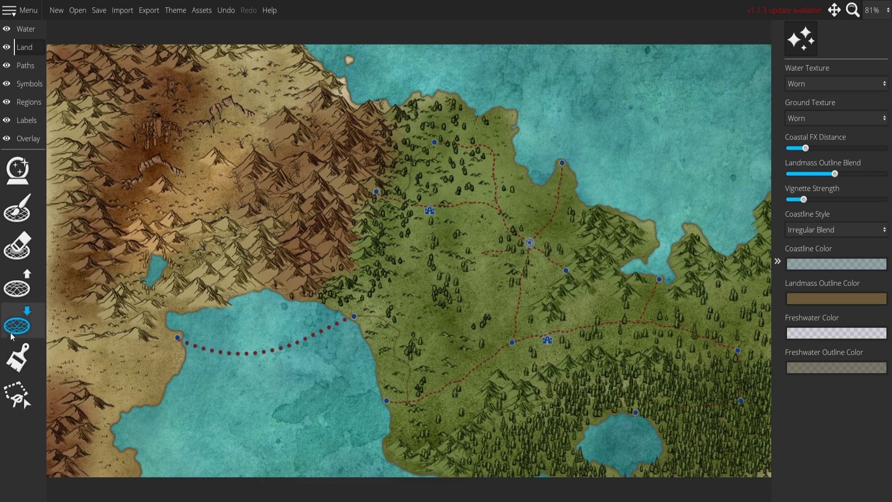
left_click(18, 358)
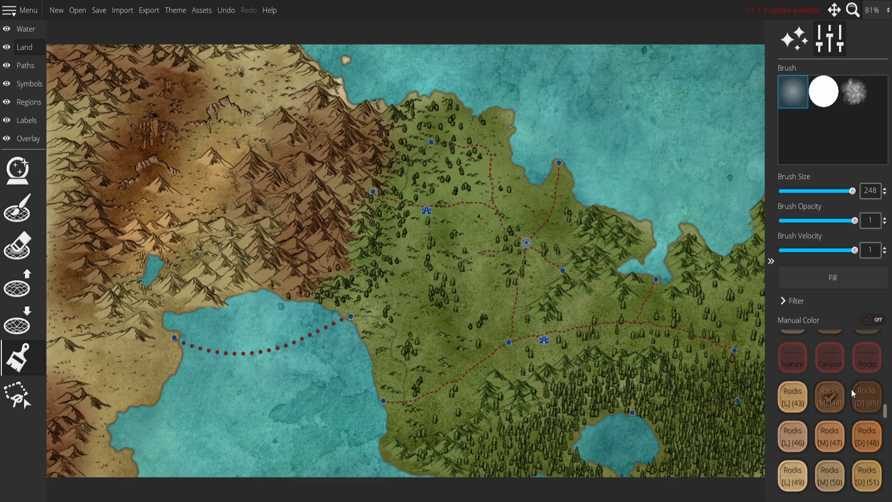
mouse_move(322, 68)
left_mouse_down()
mouse_move(334, 99)
mouse_move(274, 111)
mouse_move(344, 59)
mouse_move(346, 97)
left_mouse_up()
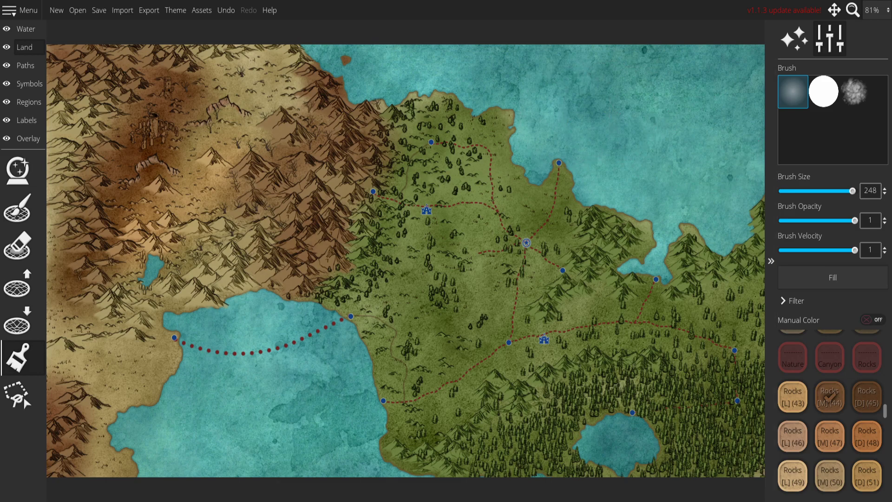
left_click(18, 245)
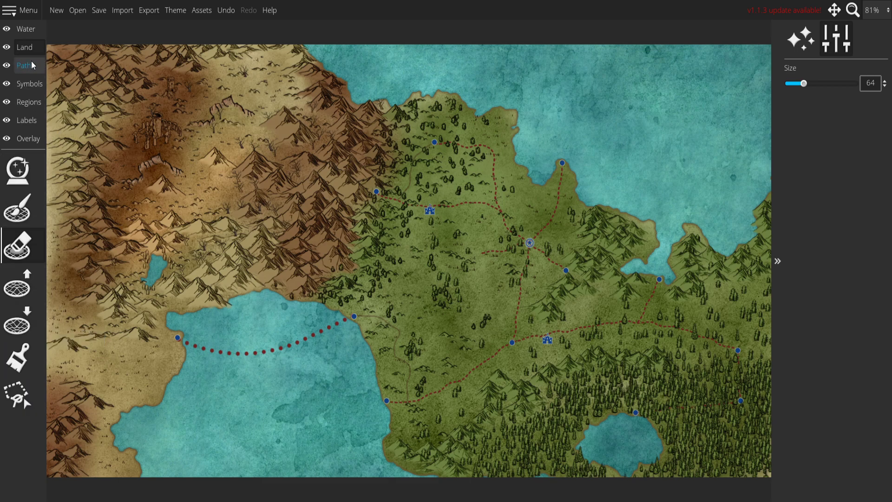
Step: Try a river south of the central town, undo it, and draw rivers into the southeastern forest lake
left_click(26, 29)
left_click(29, 211)
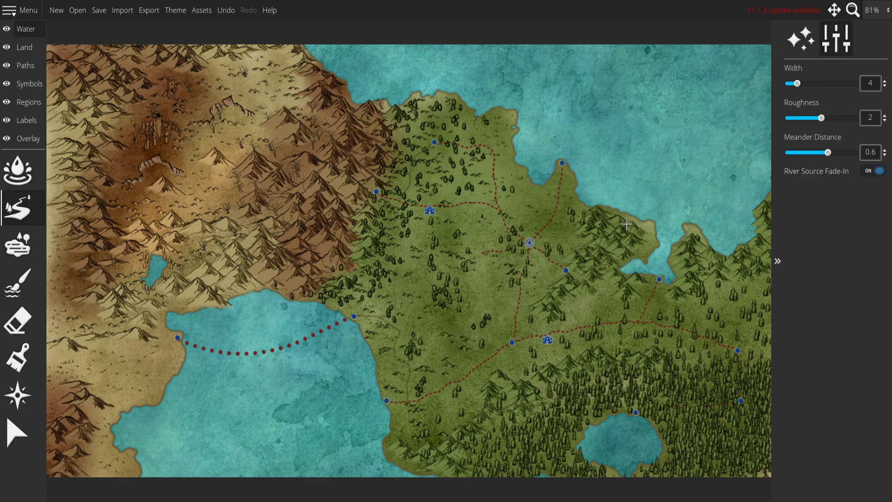
left_click_drag(540, 240, 618, 335)
key("ctrl+z")
left_click(580, 431)
left_click_drag(610, 376, 613, 418)
Step: Set the river width to 5 and draw rivers around the central town, inland from the eastern bay, and to the southwestern coast
left_click_drag(797, 83, 802, 84)
mouse_move(525, 283)
left_mouse_down()
mouse_move(500, 283)
mouse_move(501, 273)
mouse_move(530, 228)
mouse_move(548, 238)
mouse_move(545, 183)
mouse_move(576, 179)
mouse_move(579, 169)
mouse_move(554, 162)
left_mouse_up()
left_click_drag(542, 263, 539, 244)
mouse_move(662, 354)
left_mouse_down()
mouse_move(686, 323)
mouse_move(647, 275)
mouse_move(651, 302)
mouse_move(660, 280)
left_mouse_up()
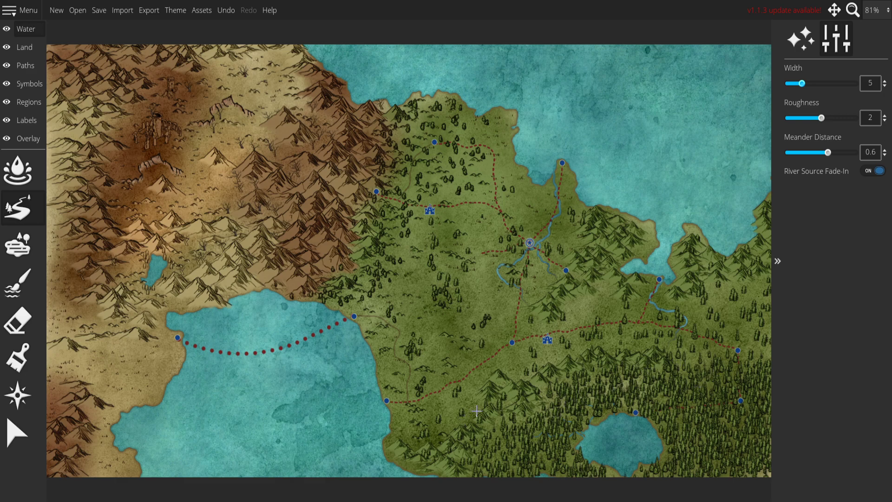
mouse_move(468, 405)
left_mouse_down()
mouse_move(436, 387)
mouse_move(373, 379)
left_mouse_up()
mouse_move(447, 426)
left_mouse_down()
mouse_move(397, 412)
mouse_move(413, 381)
left_mouse_up()
Step: Try wider rivers along the western foothills and across the northern green lands, undoing each one
left_click_drag(802, 83, 818, 86)
mouse_move(367, 259)
left_mouse_down()
mouse_move(416, 281)
mouse_move(410, 293)
mouse_move(438, 259)
mouse_move(403, 310)
mouse_move(398, 349)
mouse_move(360, 300)
mouse_move(411, 321)
mouse_move(416, 344)
mouse_move(373, 376)
left_mouse_up()
key("ctrl+z")
mouse_move(382, 251)
left_mouse_down()
mouse_move(398, 262)
mouse_move(406, 244)
mouse_move(430, 254)
mouse_move(492, 217)
mouse_move(504, 184)
mouse_move(535, 158)
left_mouse_up()
key("ctrl+z")
Step: Set the river width to 6, undo the trial river, and draw a river from the foothills to the north coast
mouse_move(393, 204)
left_mouse_down()
mouse_move(382, 173)
mouse_move(389, 161)
mouse_move(459, 132)
mouse_move(451, 97)
mouse_move(457, 128)
mouse_move(495, 119)
mouse_move(511, 156)
mouse_move(444, 126)
mouse_move(460, 130)
mouse_move(464, 96)
mouse_move(470, 109)
left_mouse_up()
left_click_drag(816, 83, 807, 83)
key("ctrl+z")
mouse_move(372, 176)
left_mouse_down()
mouse_move(425, 180)
mouse_move(460, 161)
mouse_move(455, 121)
mouse_move(439, 140)
mouse_move(432, 131)
mouse_move(511, 112)
left_mouse_up()
Step: Draw a short river into the bay at the western coastal town and another linking the southern town to the central river
mouse_move(370, 276)
left_mouse_down()
mouse_move(402, 294)
mouse_move(354, 326)
mouse_move(389, 313)
left_mouse_up()
key("ctrl+z")
mouse_move(368, 293)
left_mouse_down()
mouse_move(343, 331)
mouse_move(361, 365)
mouse_move(370, 364)
mouse_move(355, 368)
mouse_move(353, 343)
left_mouse_up()
left_click_drag(515, 378, 519, 289)
Step: Set the lake brush size to 163 and place a small lake in the western green lands, undoing unwanted shapes
left_click(18, 283)
left_click(18, 245)
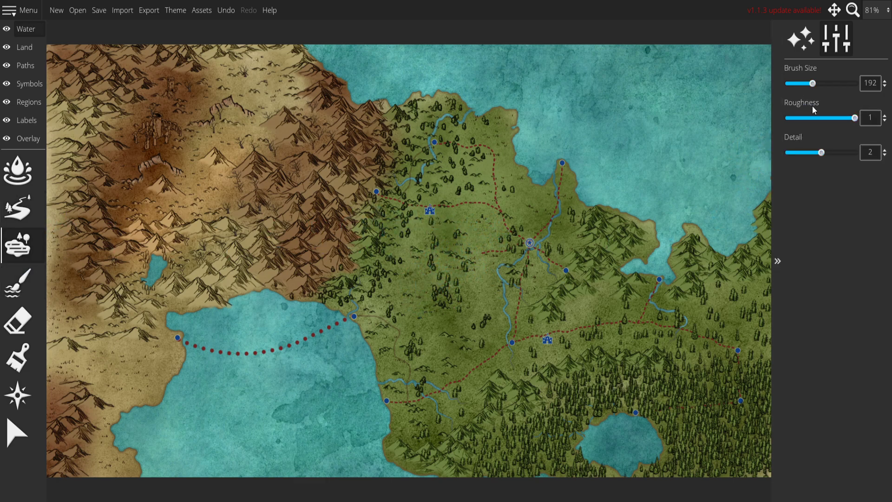
mouse_move(813, 85)
left_mouse_down()
mouse_move(789, 94)
mouse_move(809, 84)
left_mouse_up()
left_click_drag(462, 227, 468, 260)
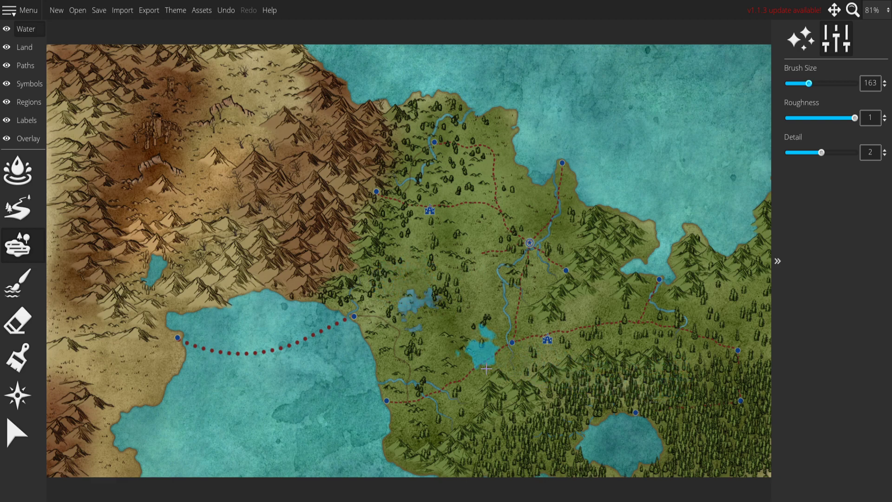
key("ctrl+z")
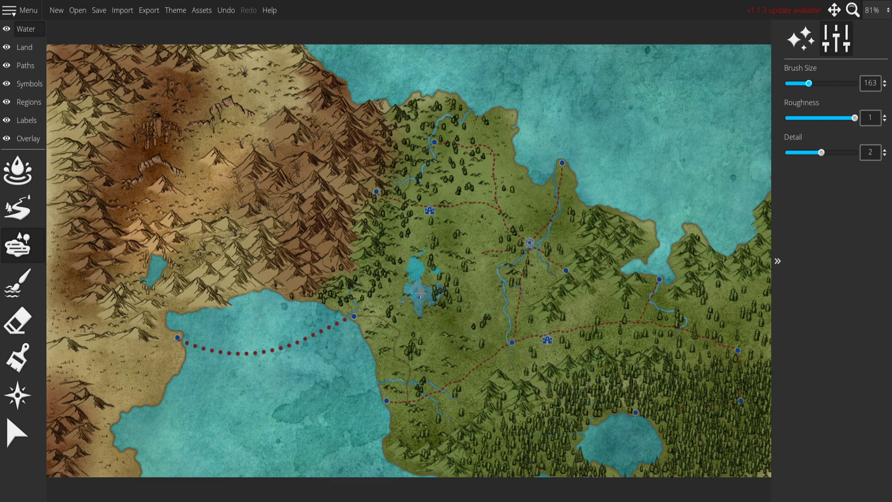
left_click(421, 300)
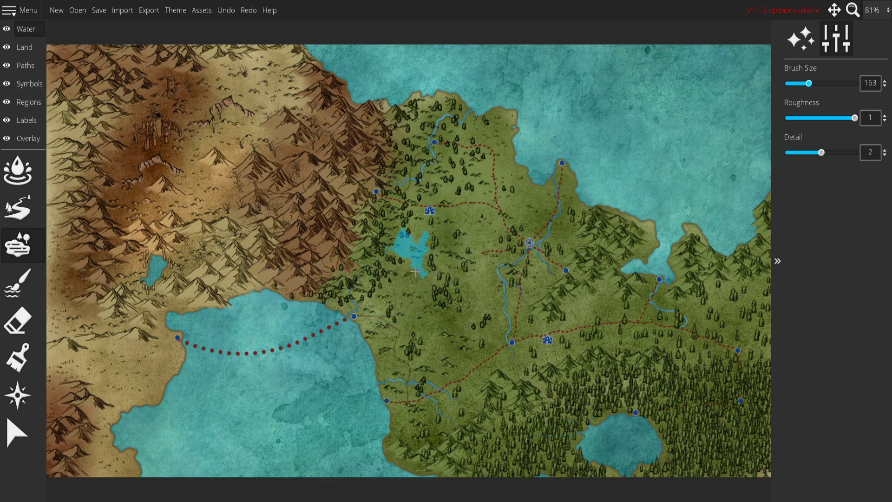
left_click(413, 298)
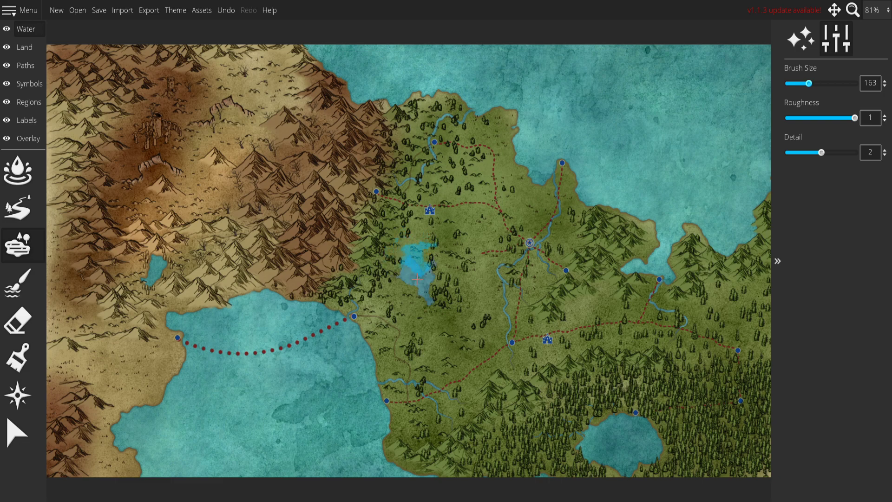
key("ctrl+z")
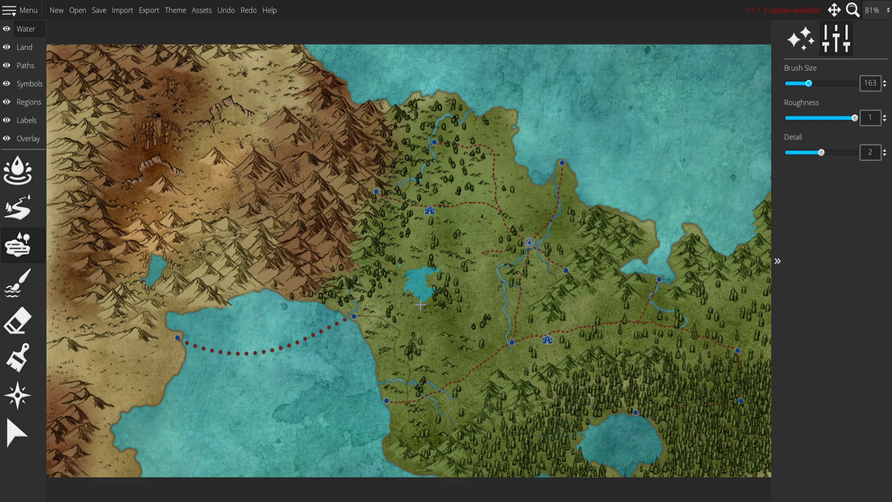
left_click(421, 304)
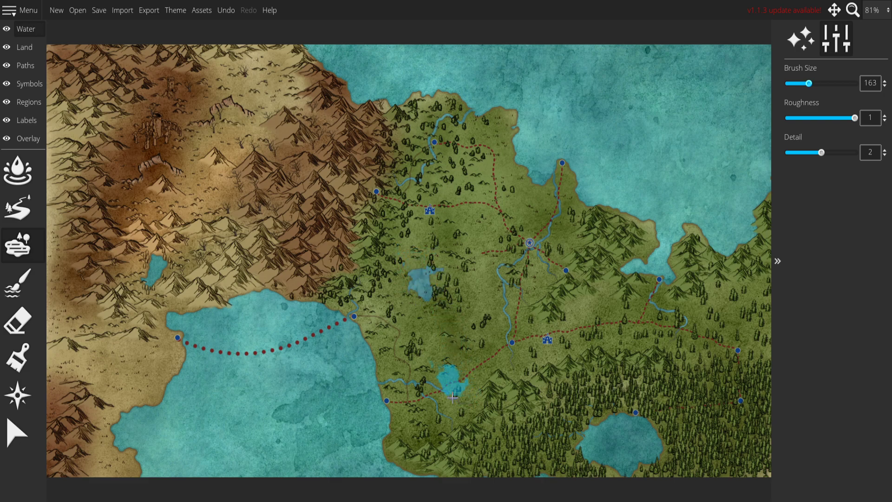
Step: Remove the tree symbols overlapping the new lake and set the tree symbol scale to 65
left_click(29, 84)
left_click(18, 312)
left_click(430, 266)
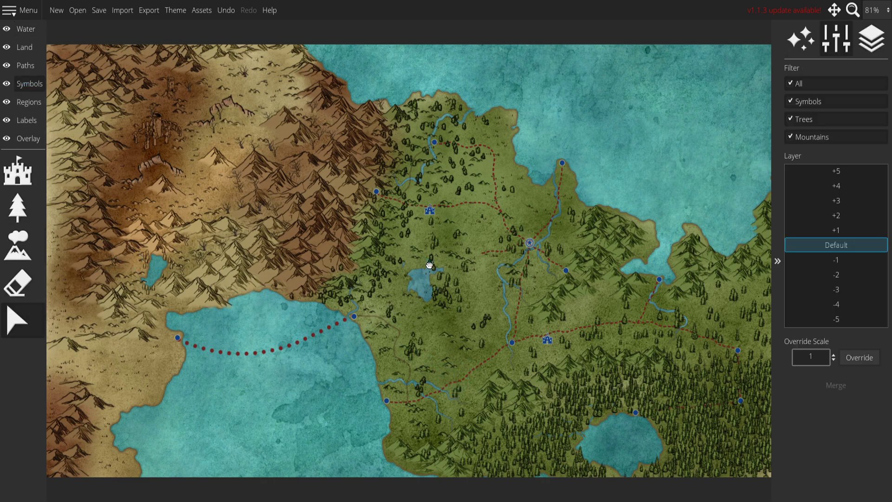
left_click_drag(432, 265, 432, 268)
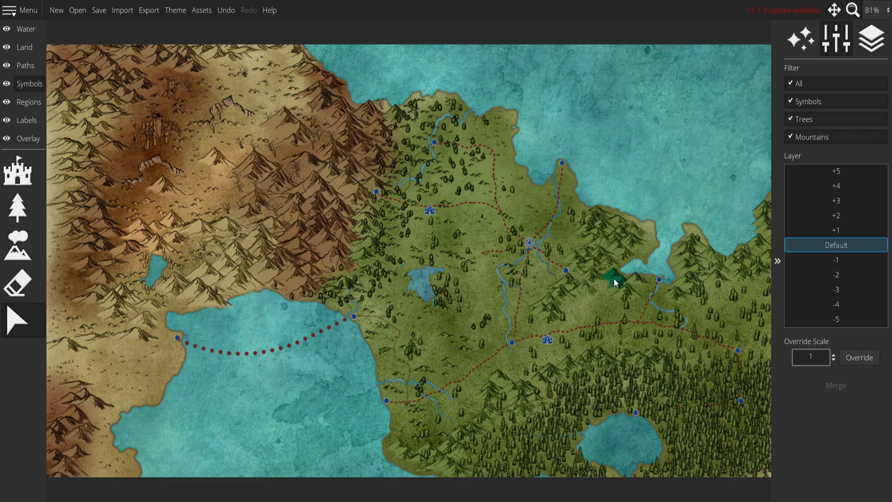
left_click(17, 209)
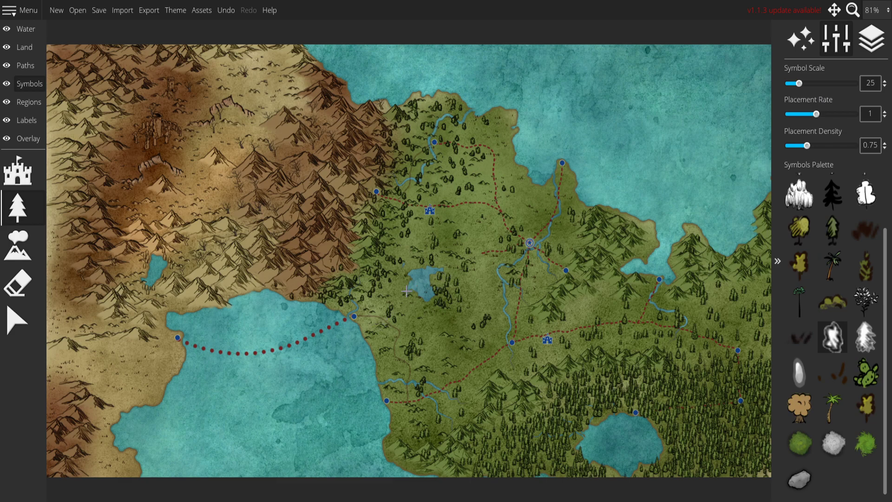
left_click_drag(799, 83, 828, 84)
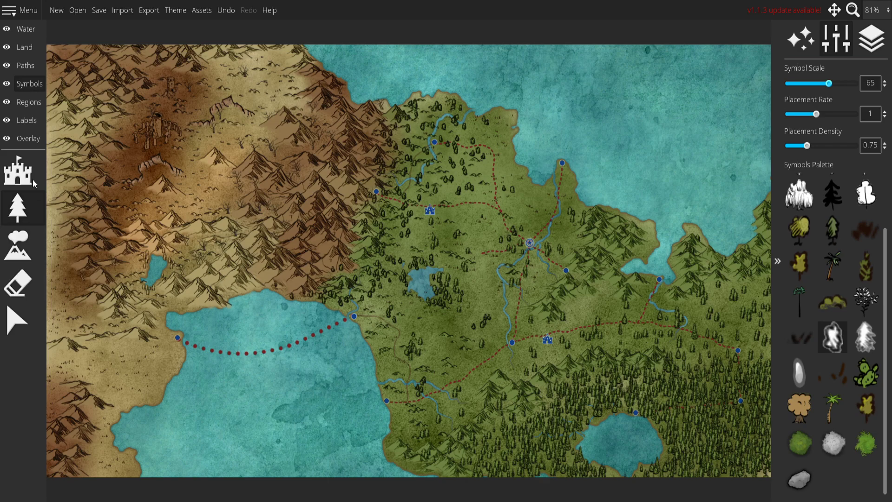
Step: Draw a river from the western foothills down into the new lake
left_click(24, 46)
left_click(25, 64)
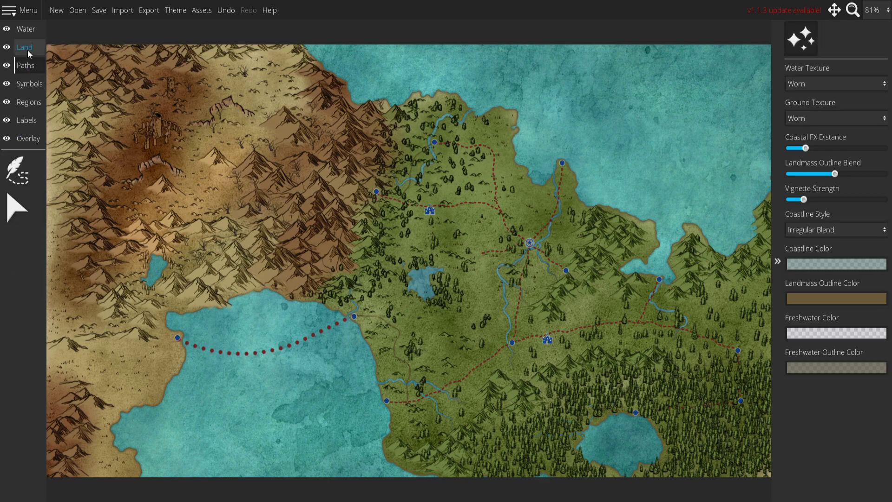
left_click(27, 31)
left_click(18, 208)
mouse_move(393, 227)
left_mouse_down()
mouse_move(450, 327)
mouse_move(420, 285)
left_mouse_up()
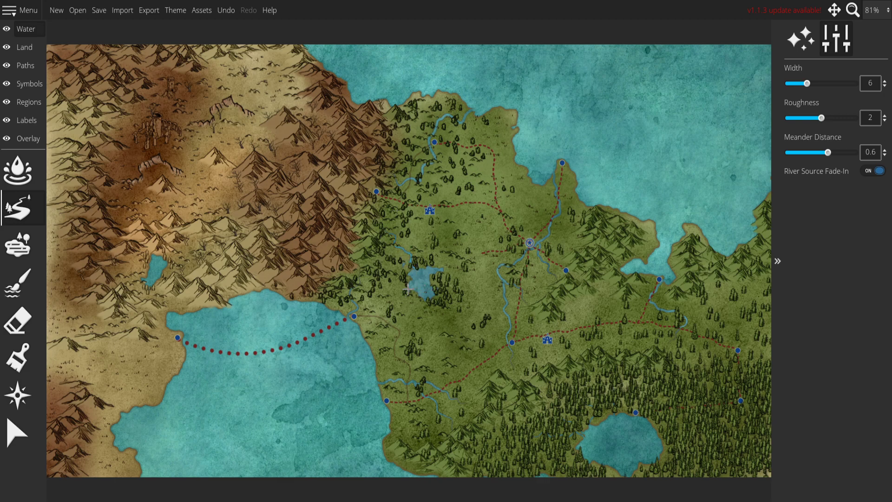
Step: Turn off River Source Fade-In, draw a river from the lake to the western coastal town, and undo the extra southward river
left_click_drag(375, 300, 356, 312)
key("ctrl+z")
left_click(879, 171)
left_click_drag(407, 288, 356, 310)
mouse_move(429, 293)
left_mouse_down()
mouse_move(428, 324)
mouse_move(400, 377)
left_mouse_up()
key("ctrl+z")
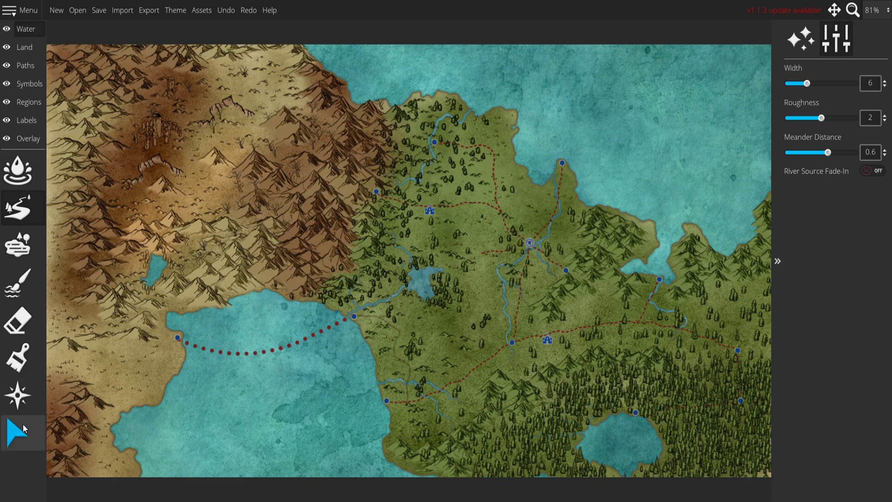
Step: Choose the rugged rocky mountain symbol and set its scale to 35
left_click(23, 425)
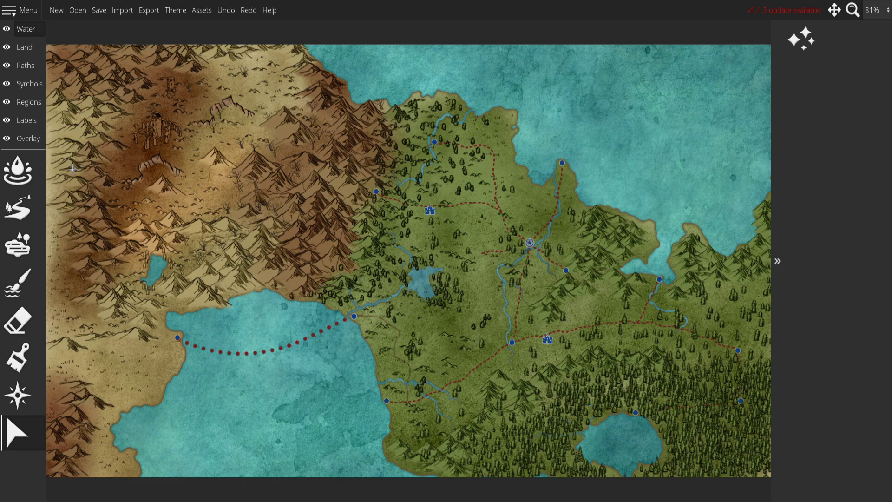
left_click(28, 80)
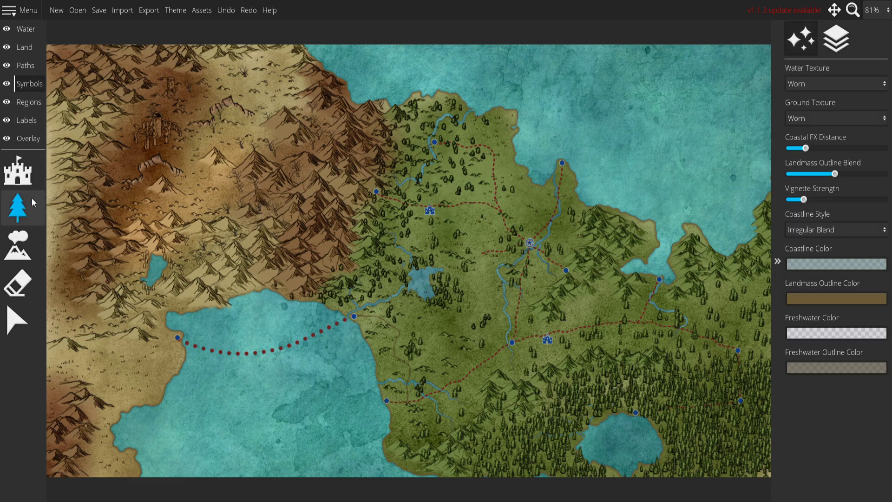
left_click(18, 245)
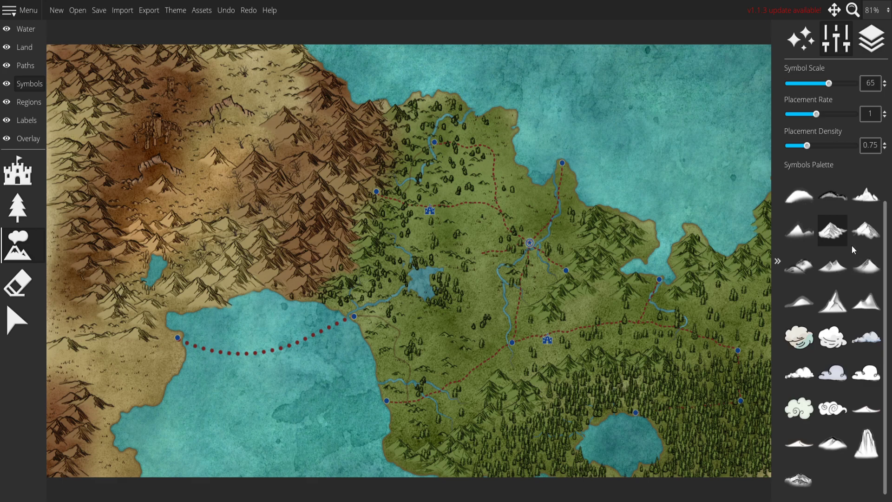
left_click(865, 230)
left_click_drag(829, 84, 809, 83)
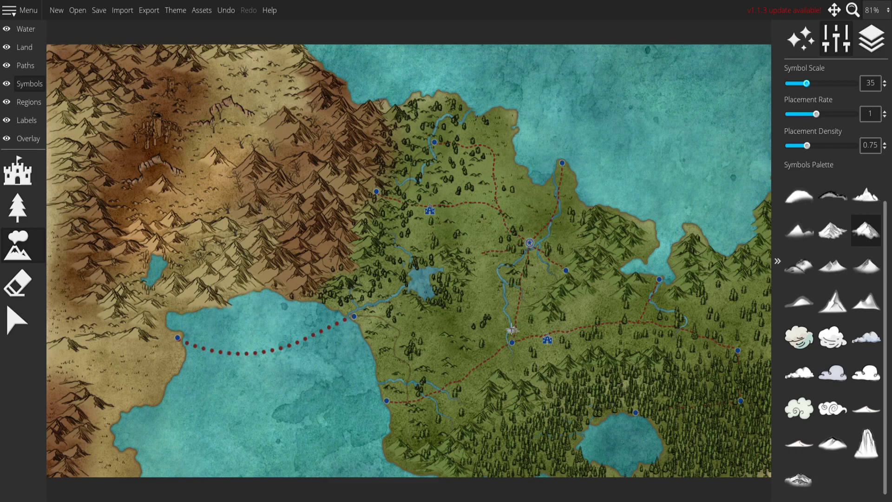
Step: Choose the sparse brown tuft vegetation symbol and reduce its scale to 30
left_click(22, 213)
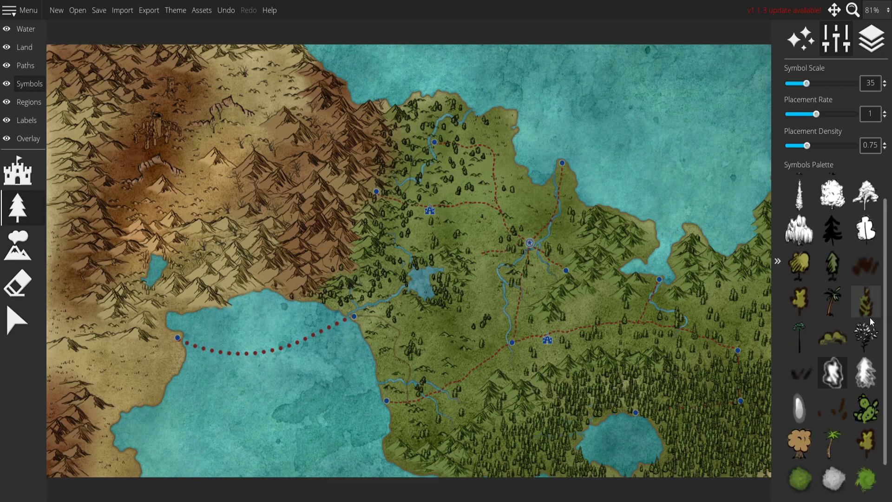
left_click(818, 418)
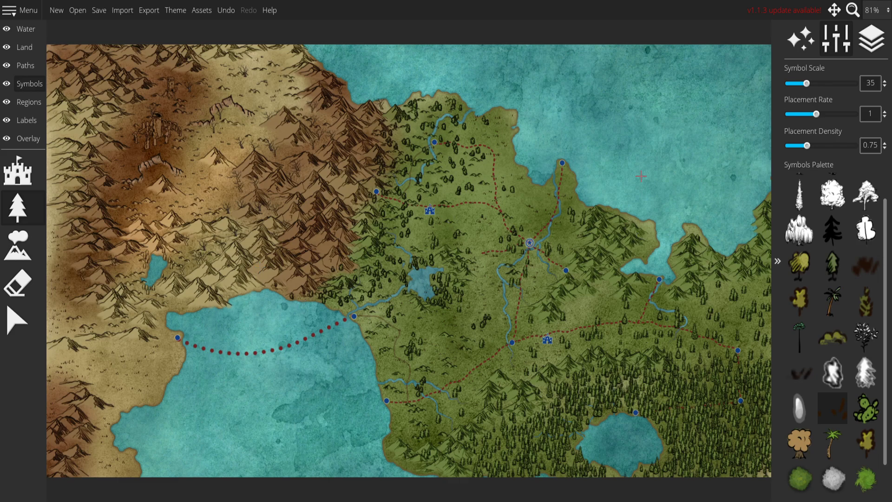
key("bracketleft")
left_click(17, 245)
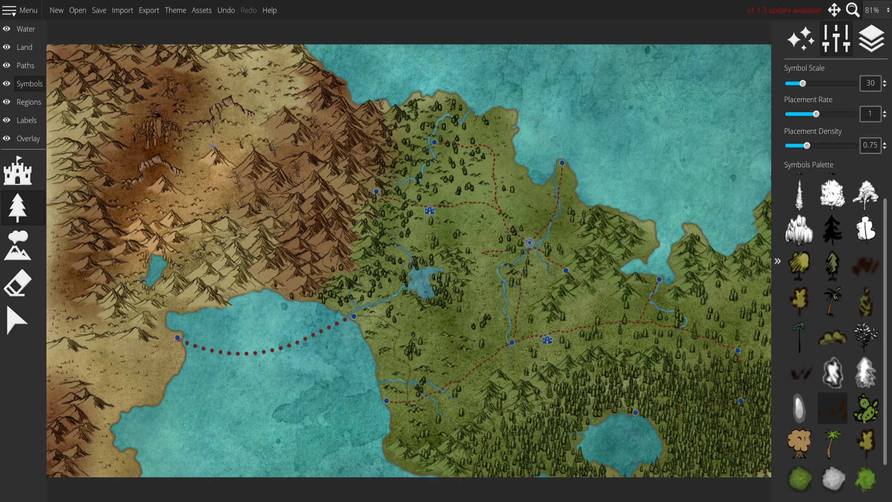